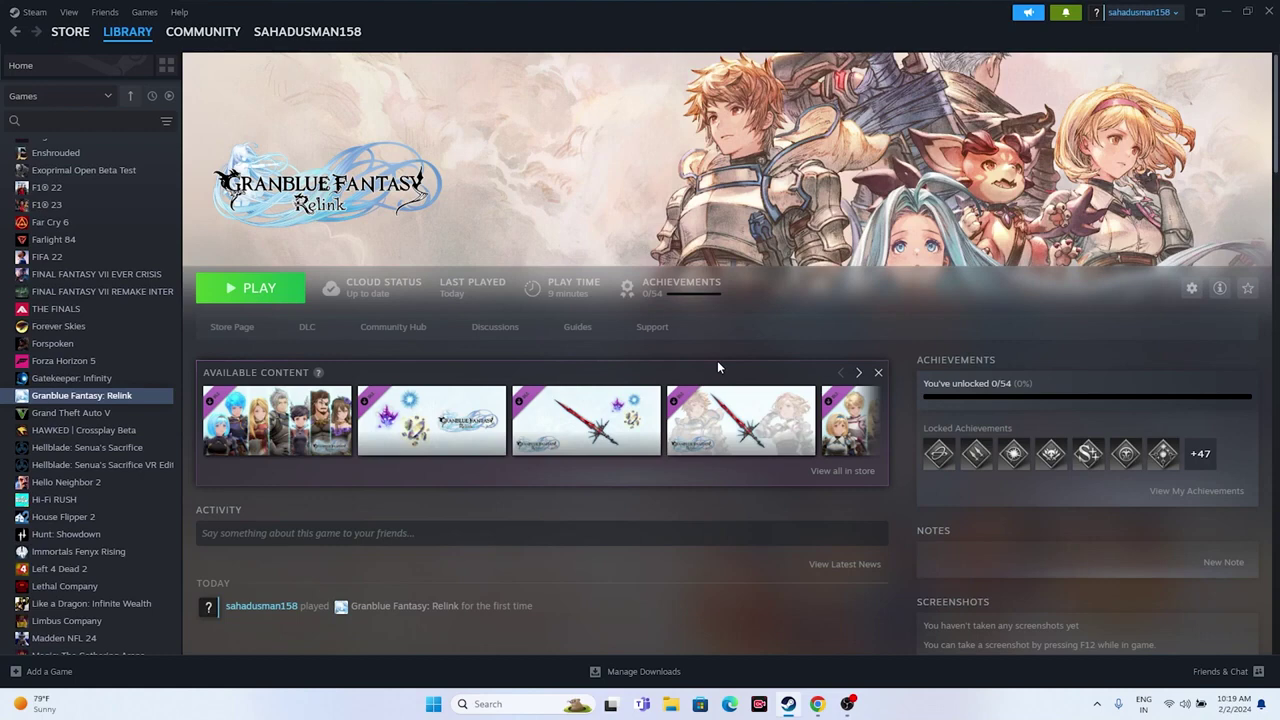
Show the Windows power options containing Restart and dismiss them without choosing one.
click(433, 704)
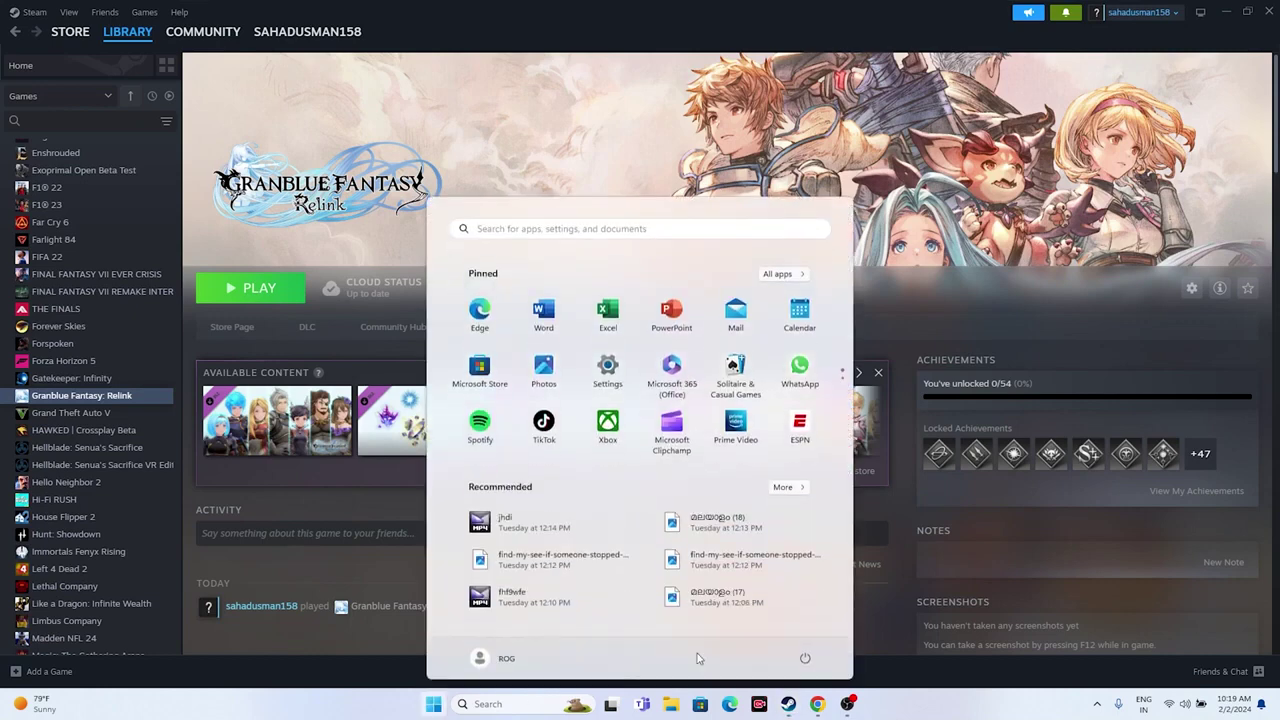
click(805, 660)
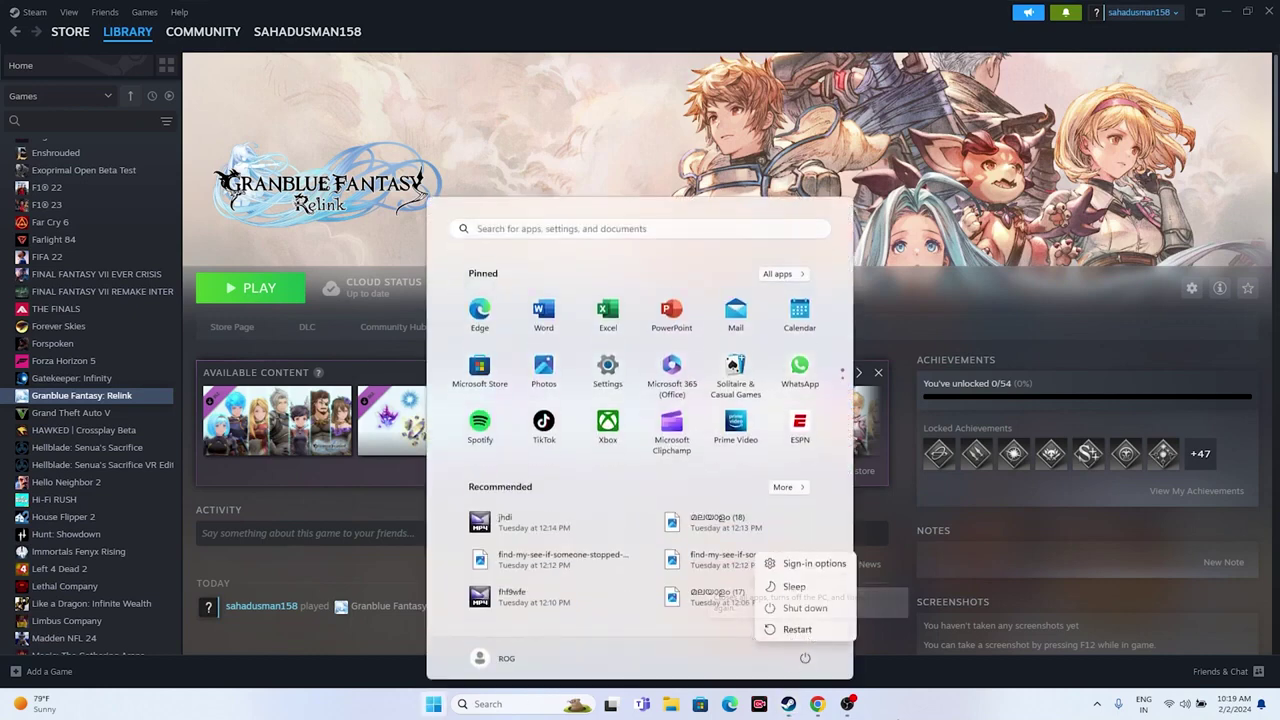
click(905, 717)
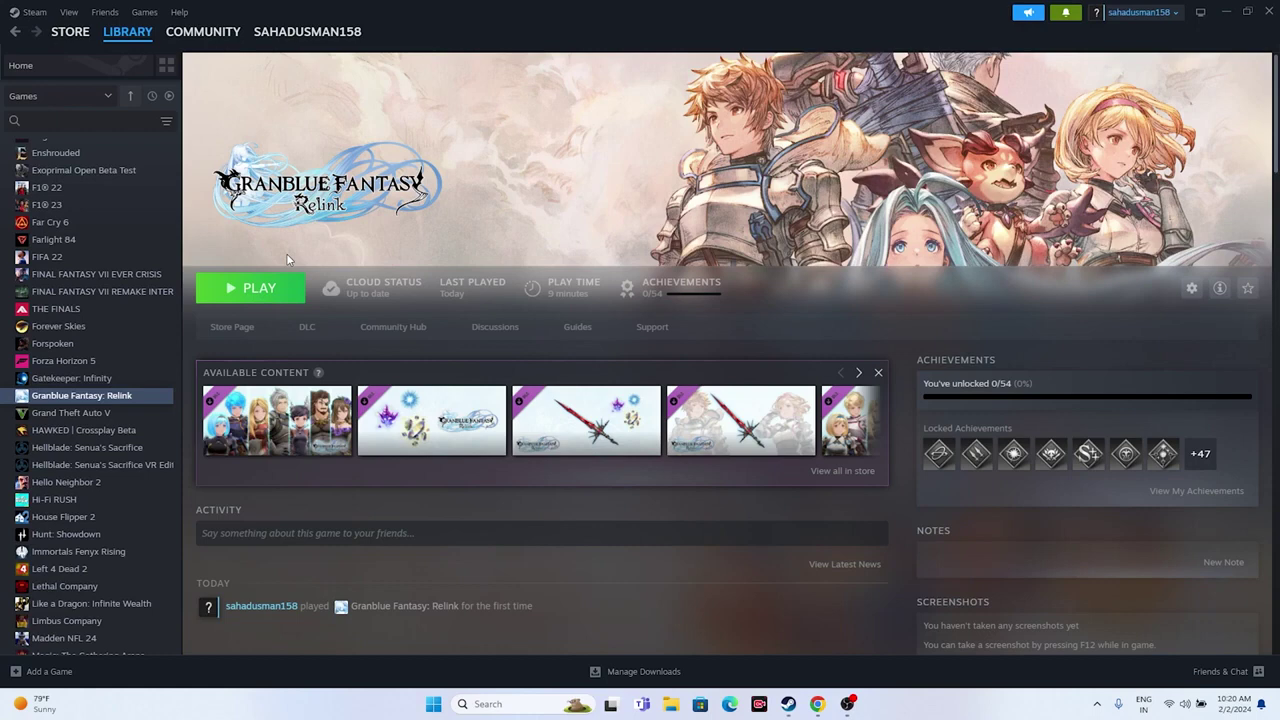
Browse Granblue Fantasy: Relink's installed files from its Steam properties, locate granblue_fantasy_relink, and close the folder and properties windows.
right_click(95, 401)
click(143, 502)
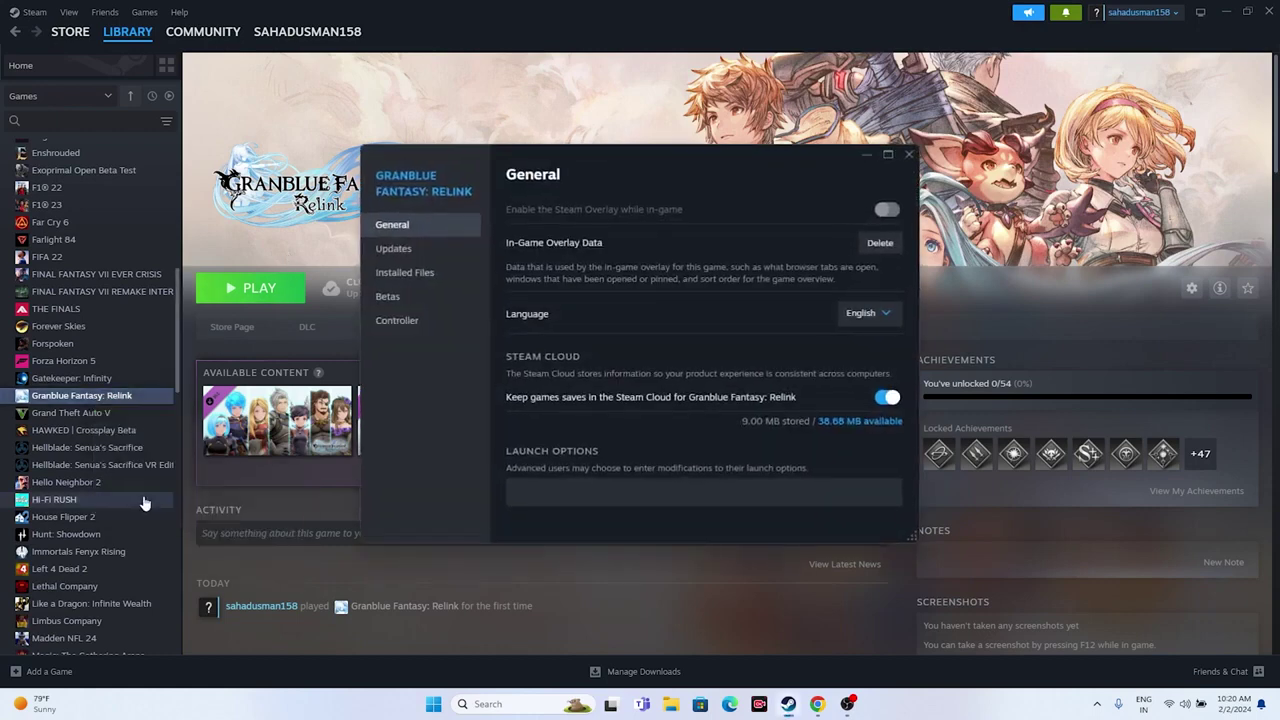
click(406, 276)
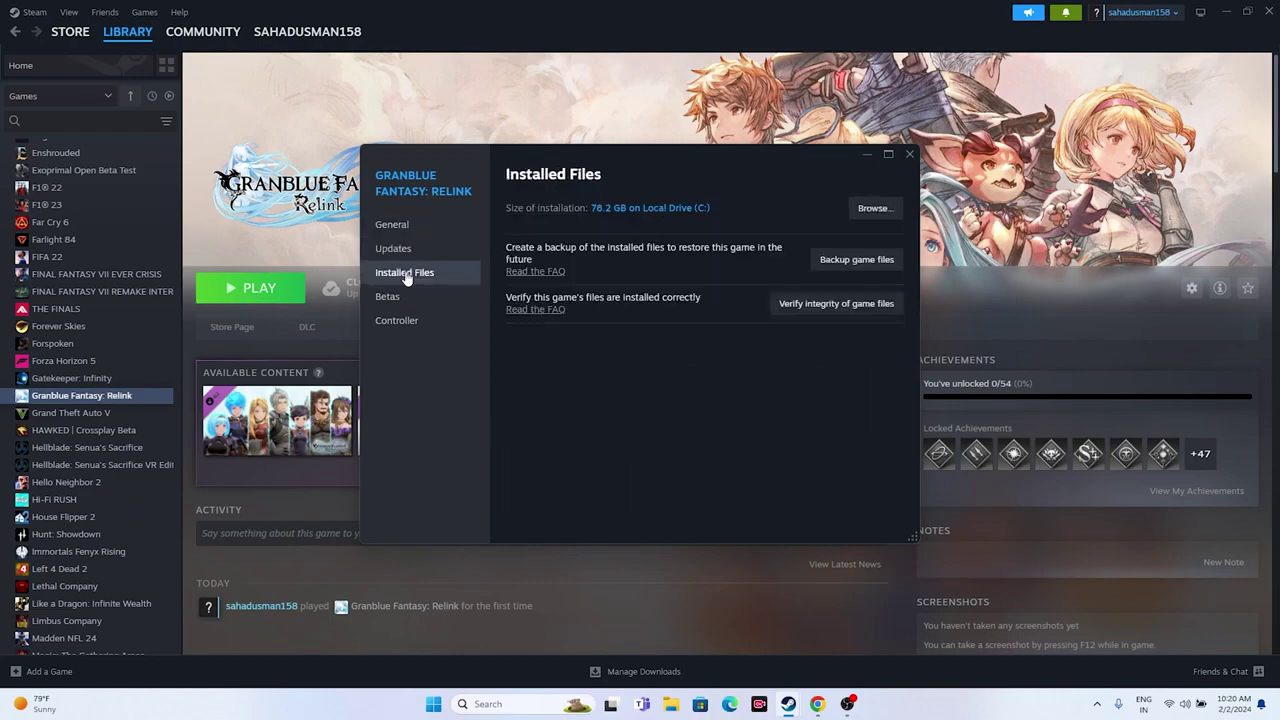
click(872, 208)
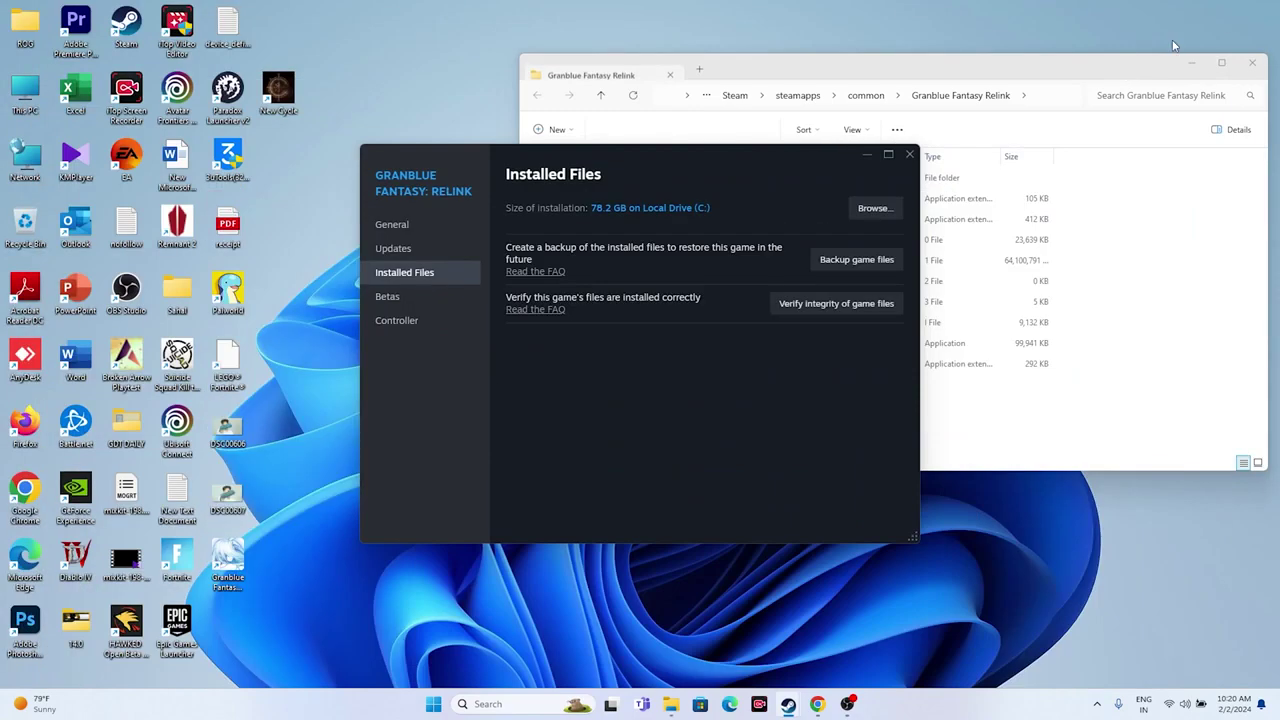
click(1221, 62)
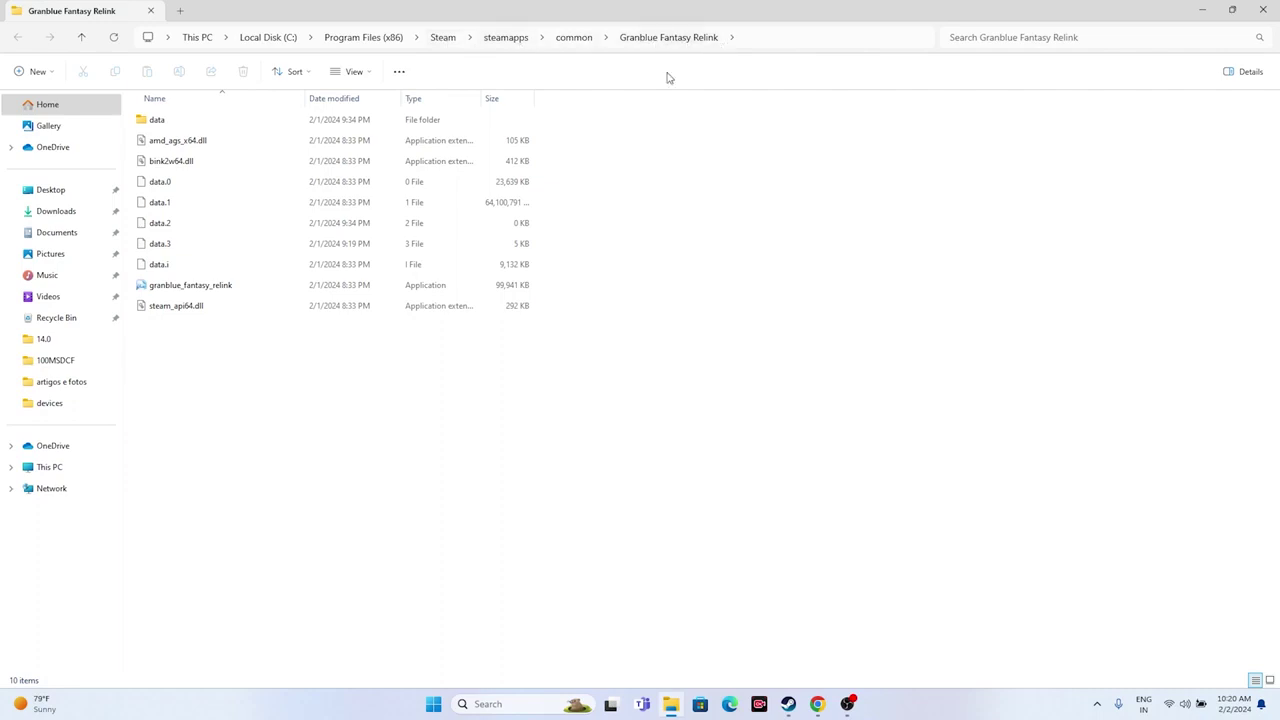
click(245, 291)
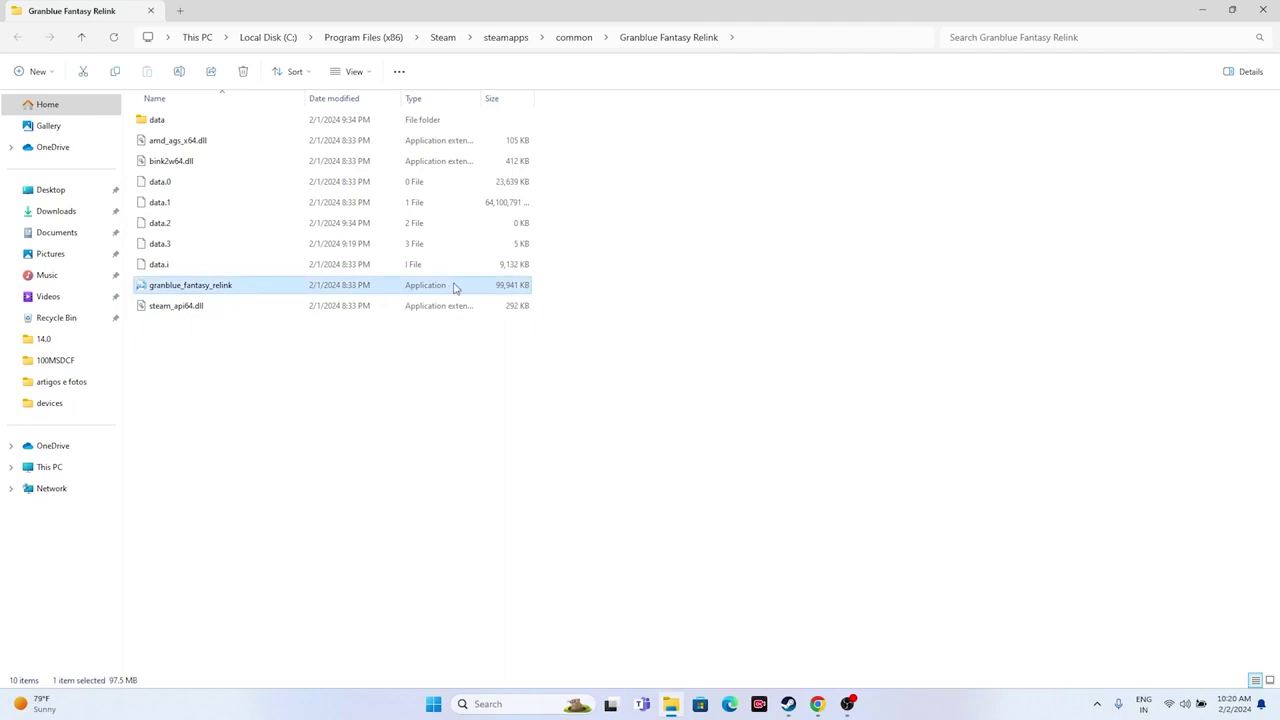
click(1257, 10)
click(909, 159)
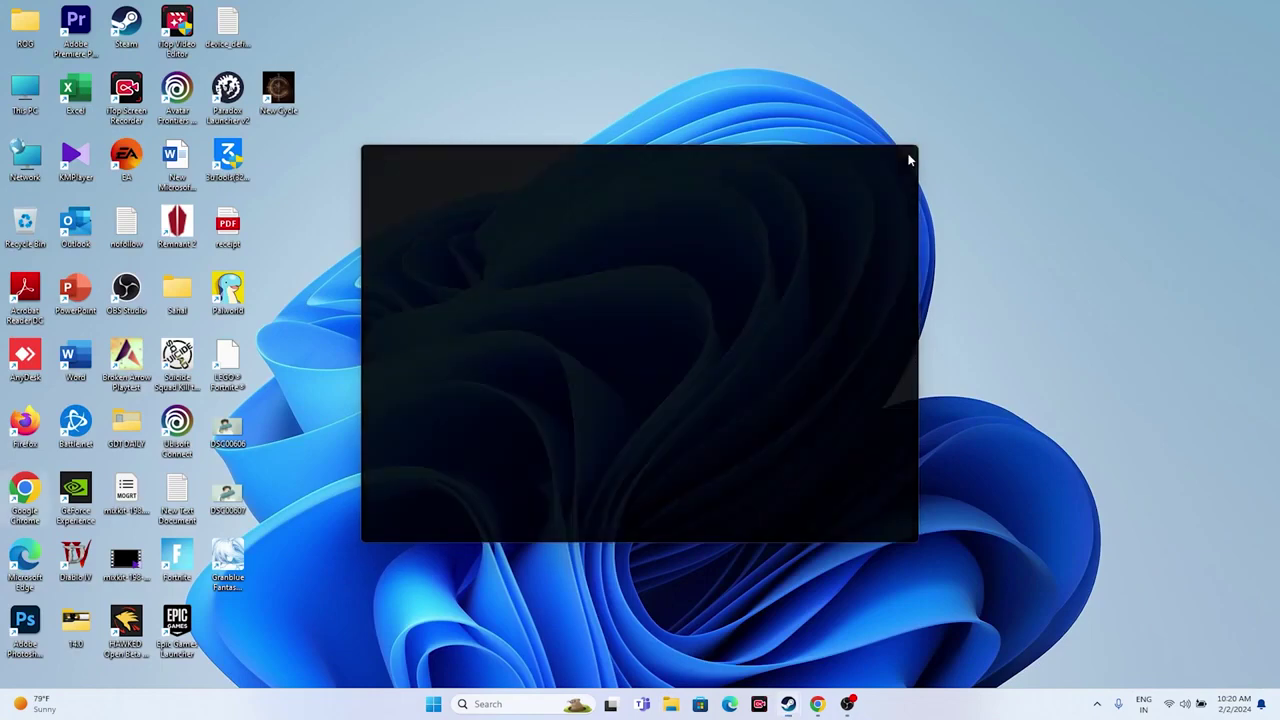
Open the folder C:\Program Files (x86)\Steam\steamapps\common\Granblue Fantasy Relink in File Explorer, starting from This PC.
double_click(40, 97)
click(207, 143)
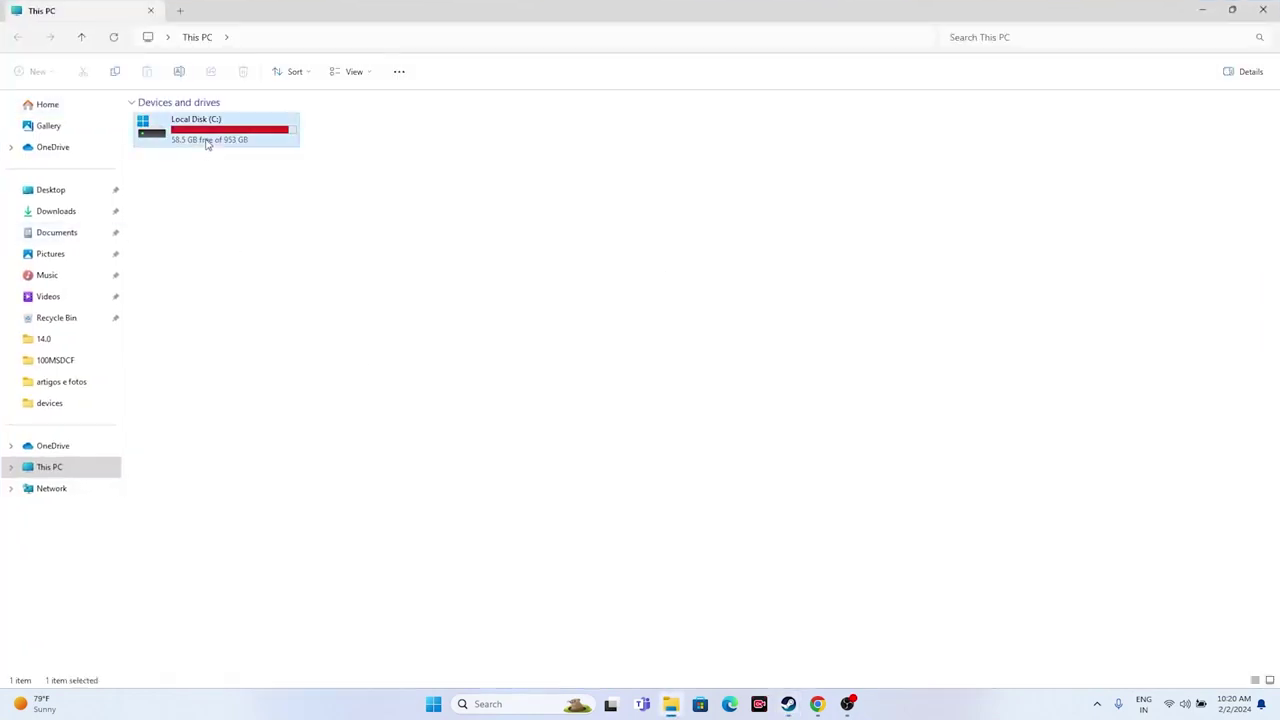
double_click(207, 143)
double_click(214, 243)
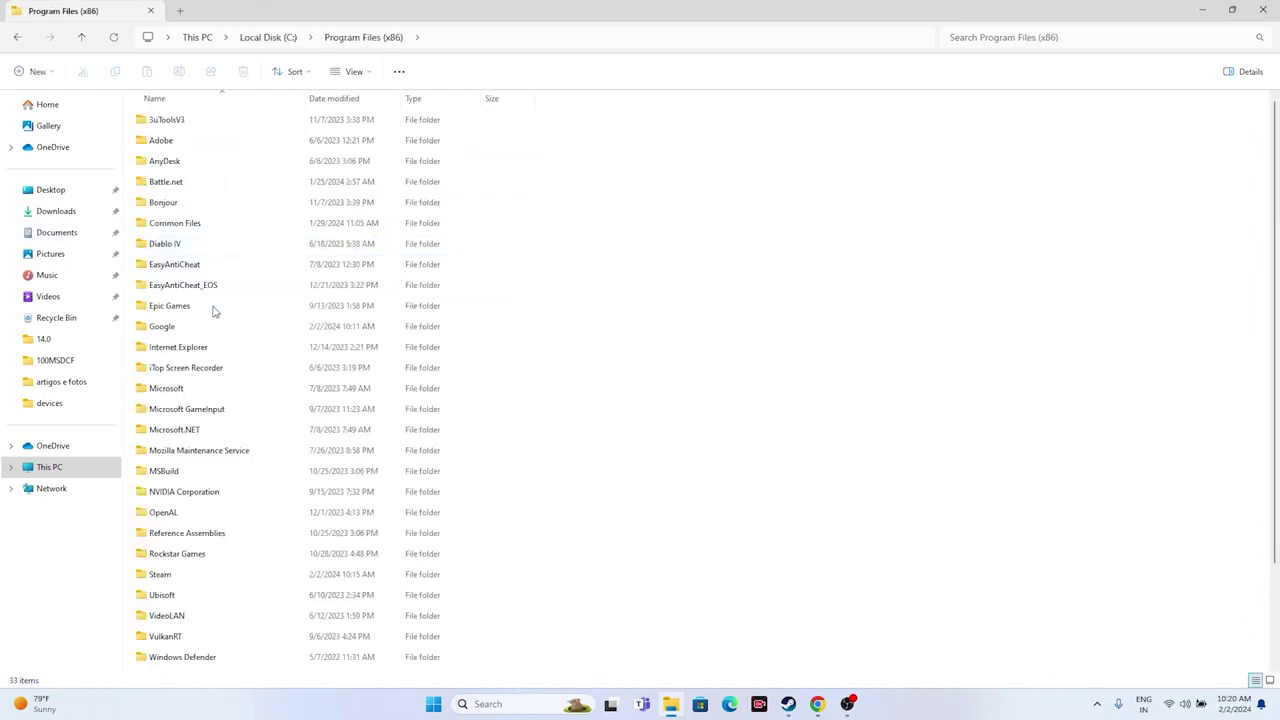
scroll(183, 500, down, 1)
double_click(184, 519)
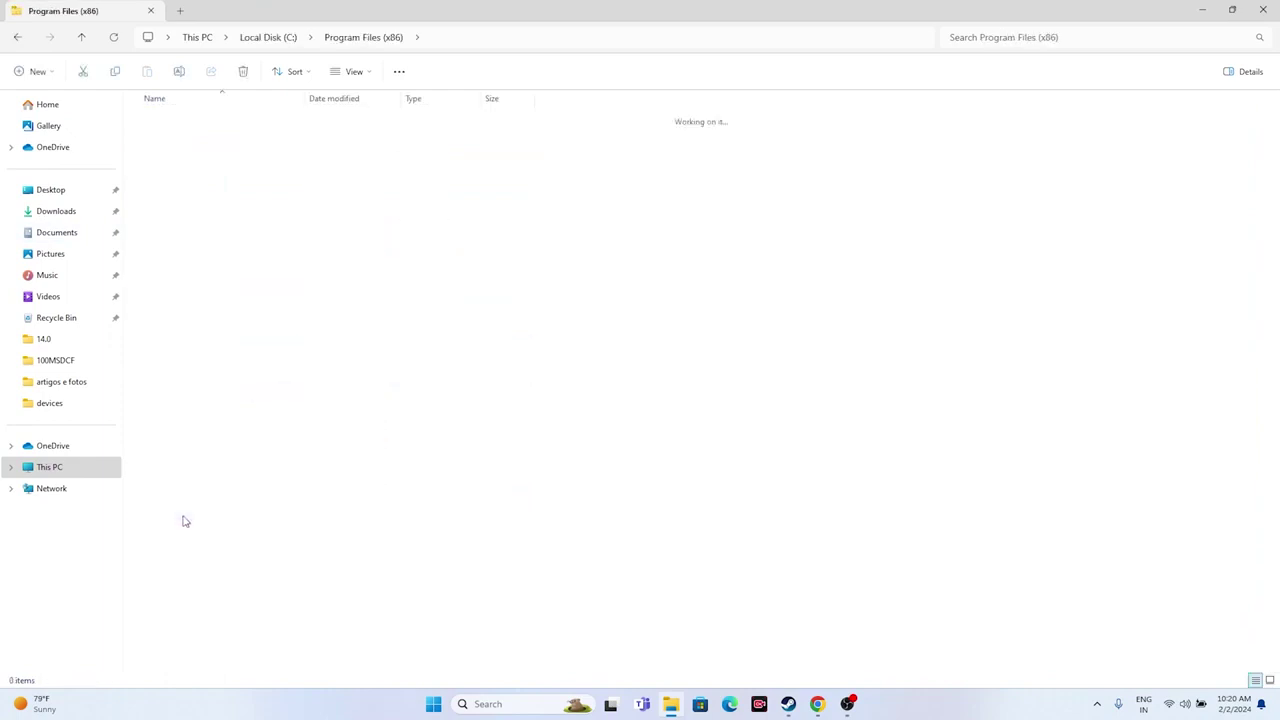
double_click(194, 428)
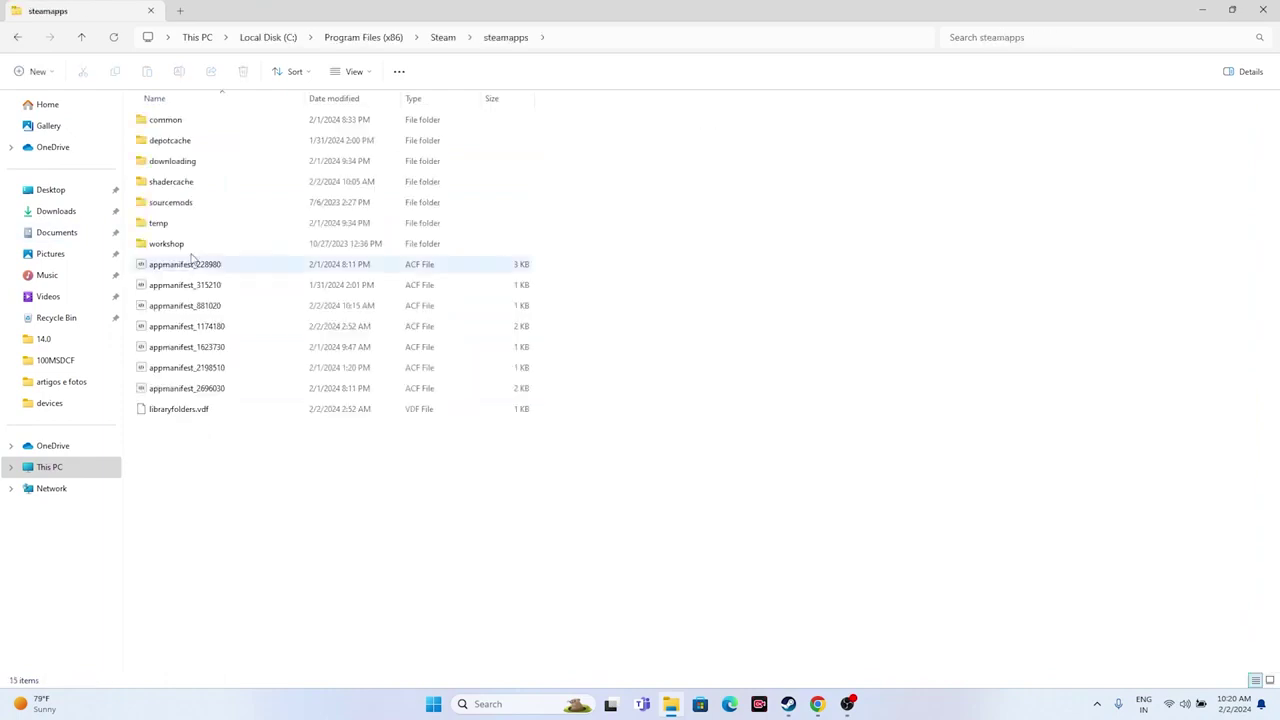
double_click(192, 126)
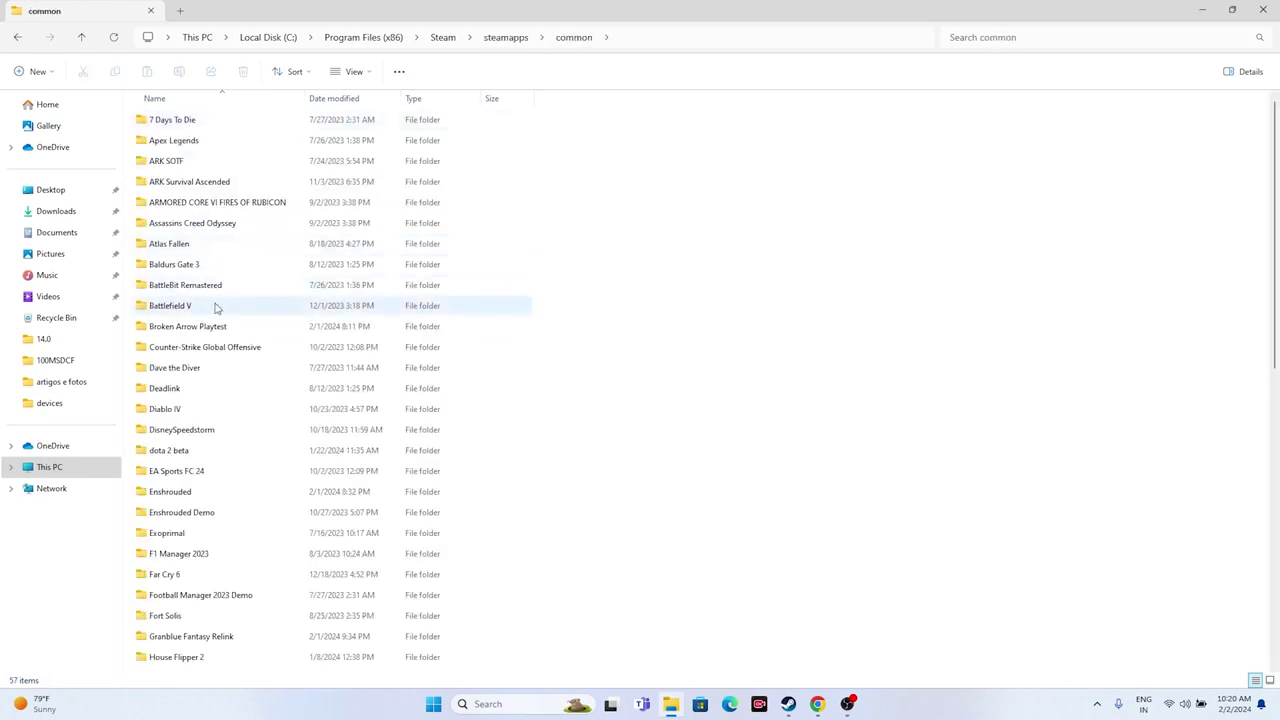
scroll(212, 267, down, 5)
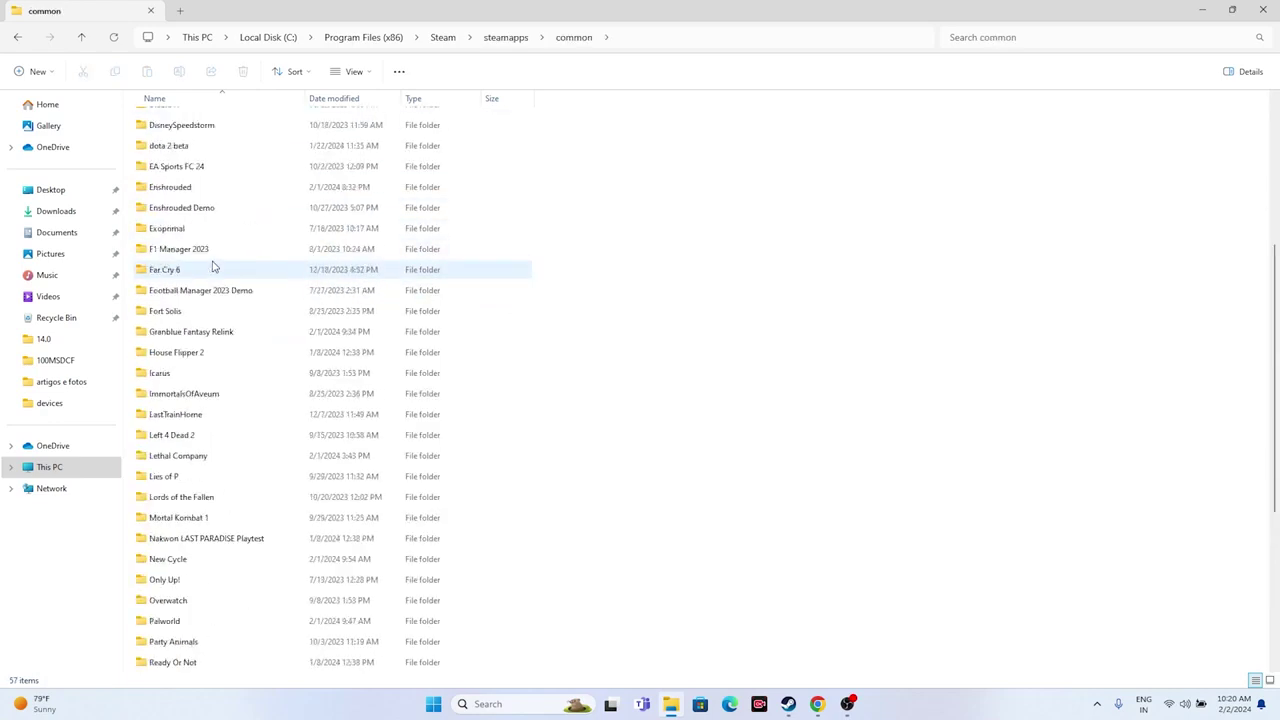
double_click(211, 333)
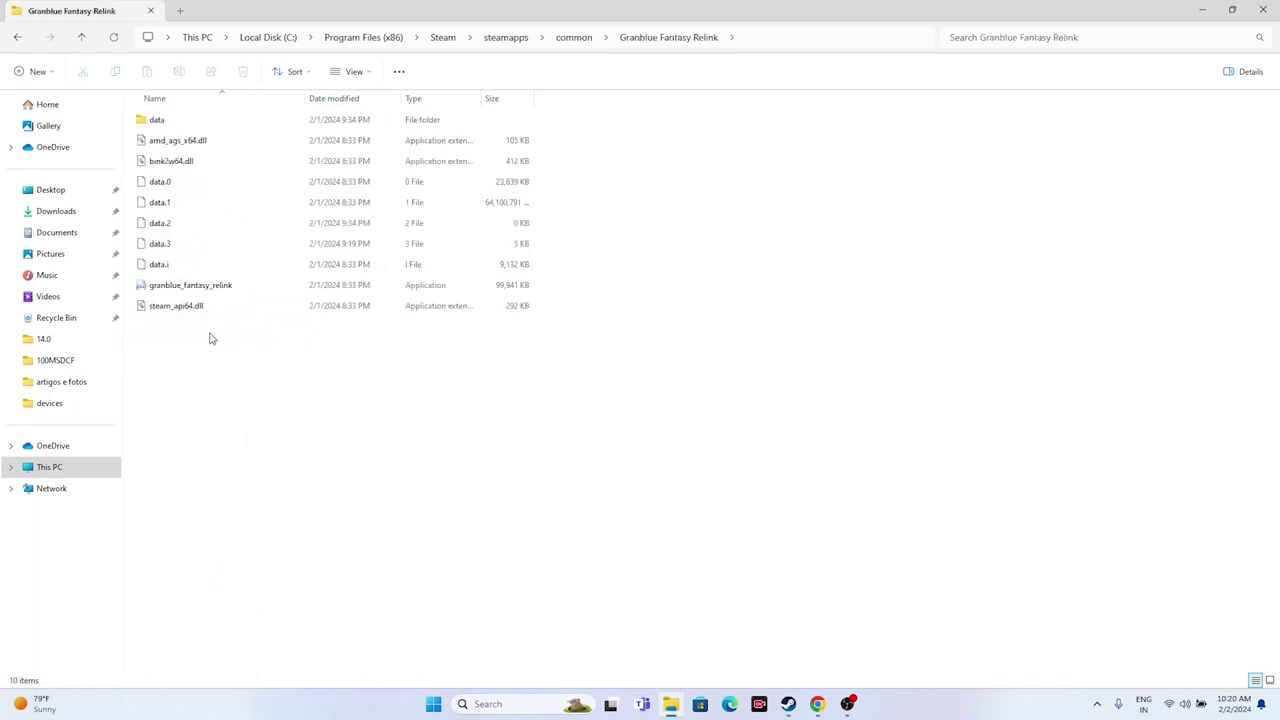
Set the granblue_fantasy_relink application to run as an administrator in its compatibility properties and apply the change.
click(196, 287)
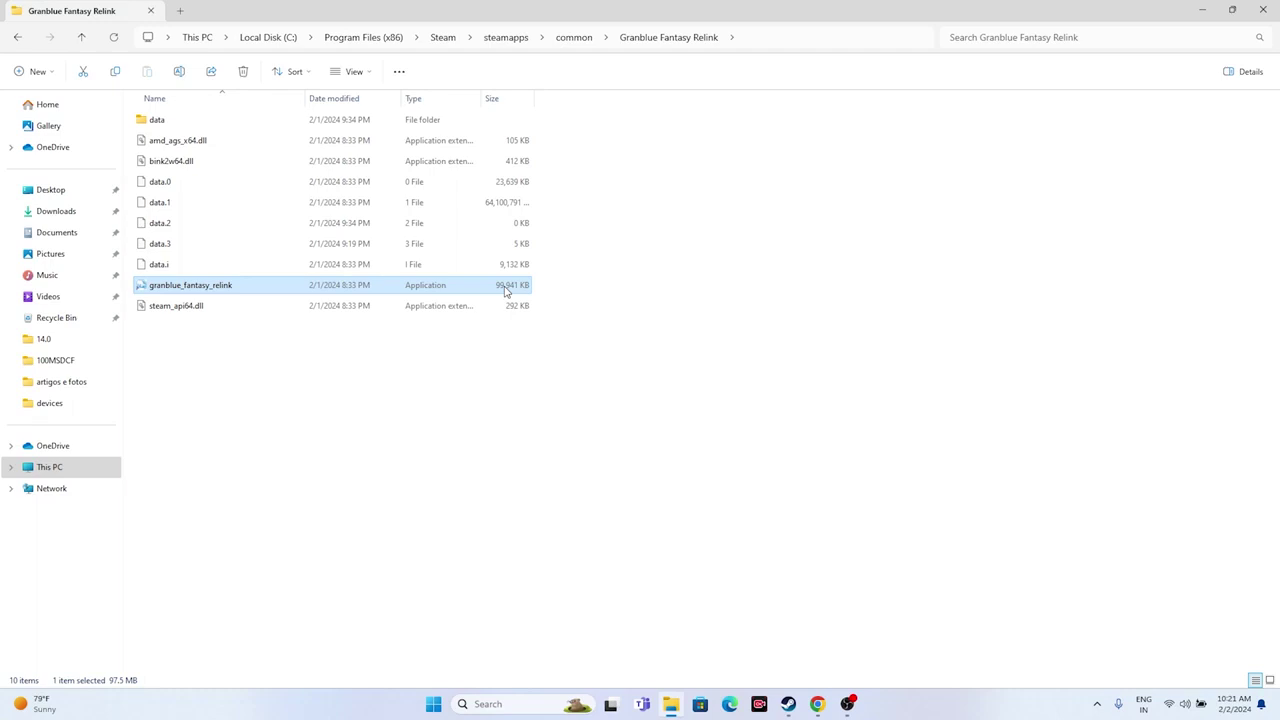
right_click(438, 290)
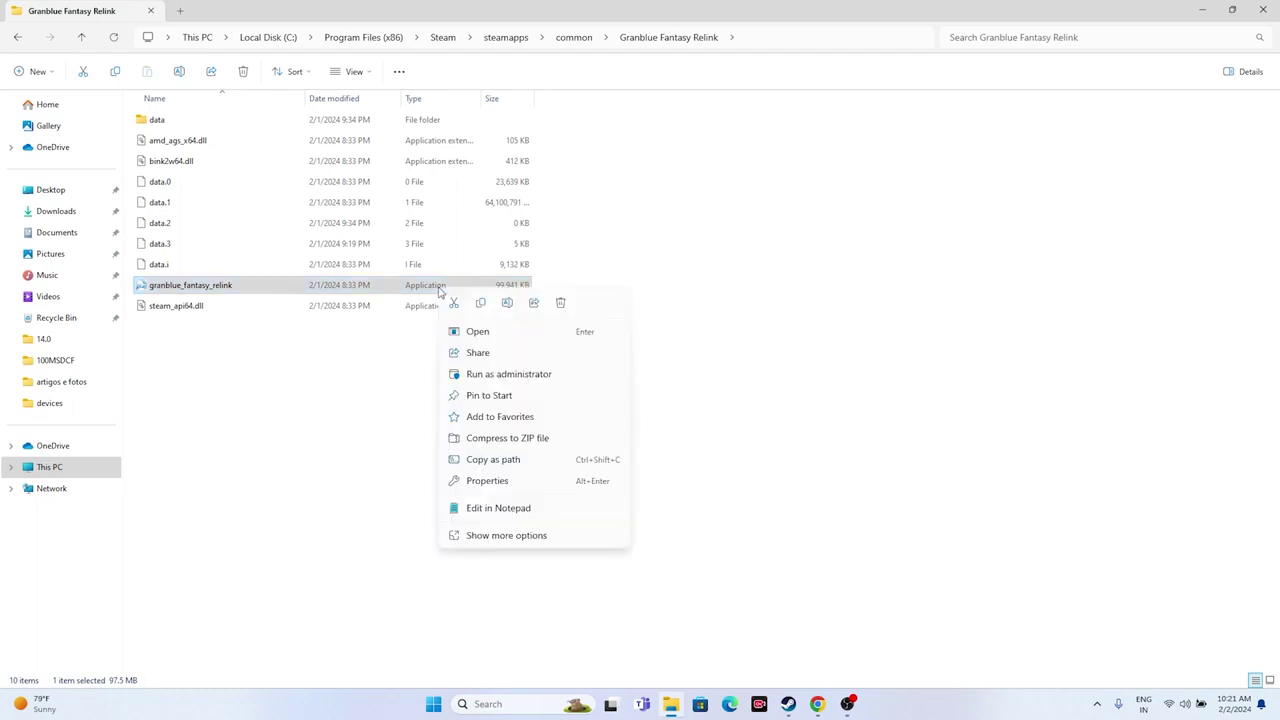
click(506, 538)
click(503, 624)
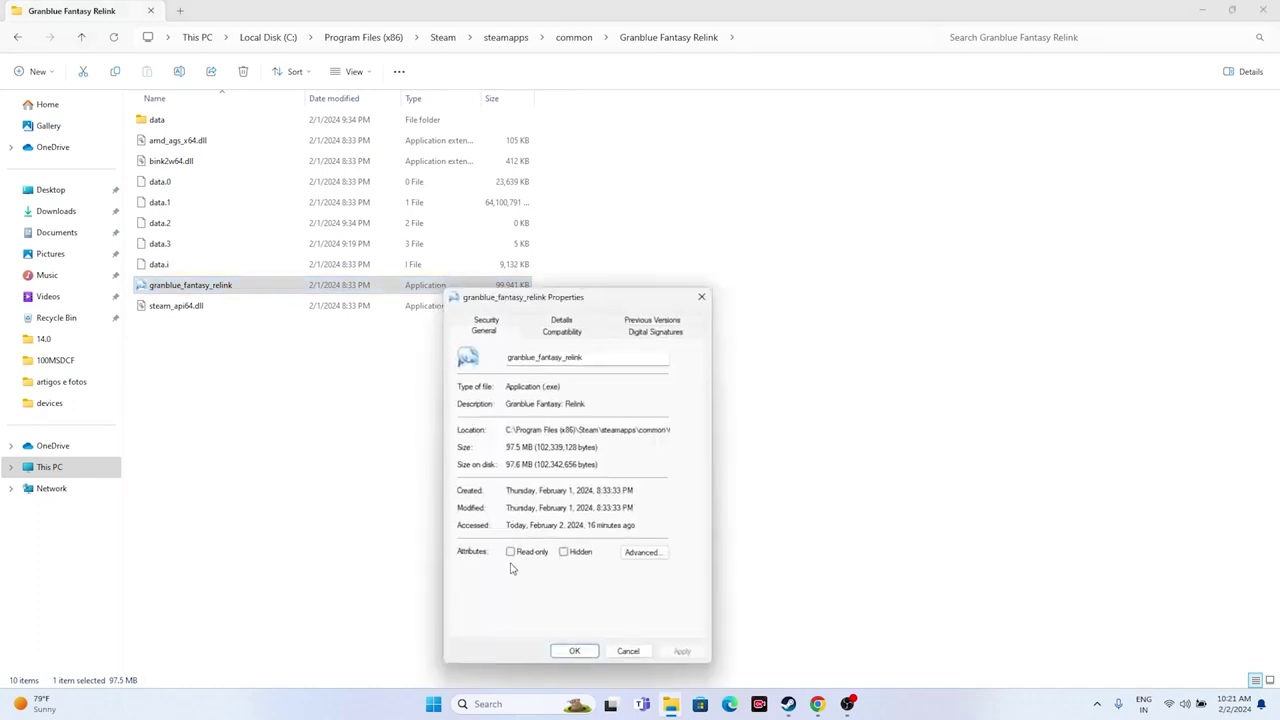
click(558, 333)
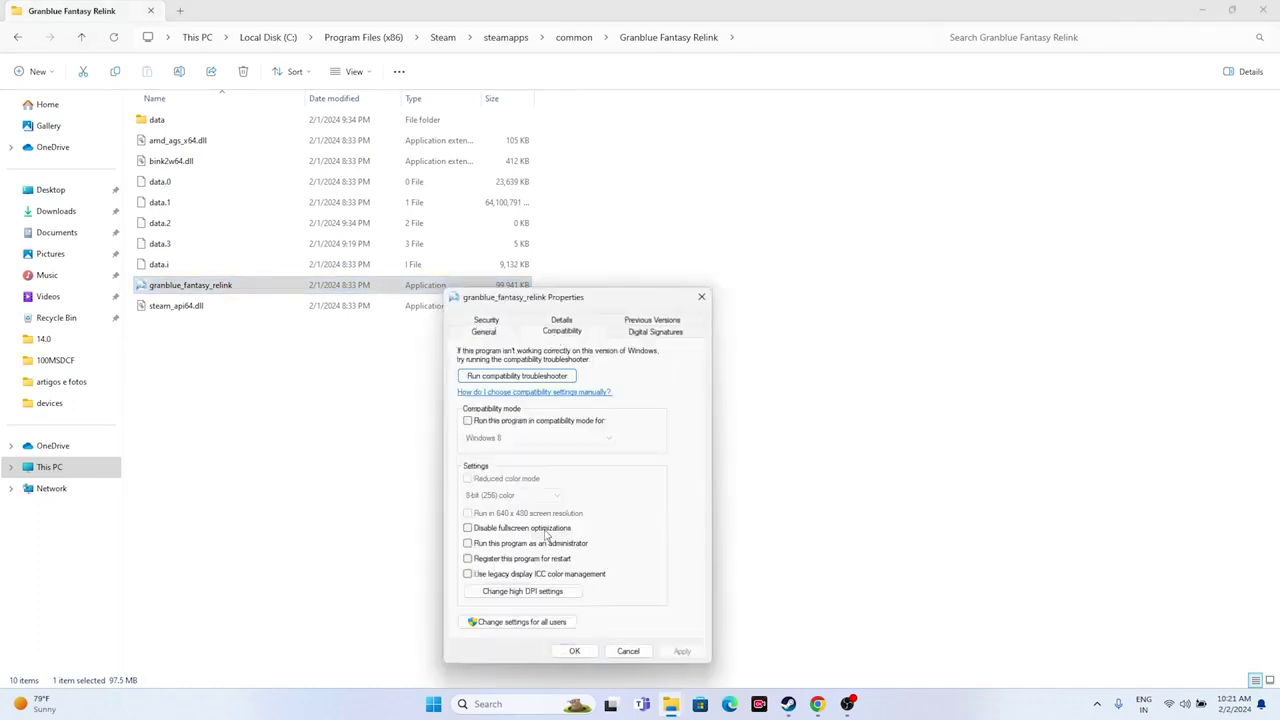
click(467, 543)
click(682, 651)
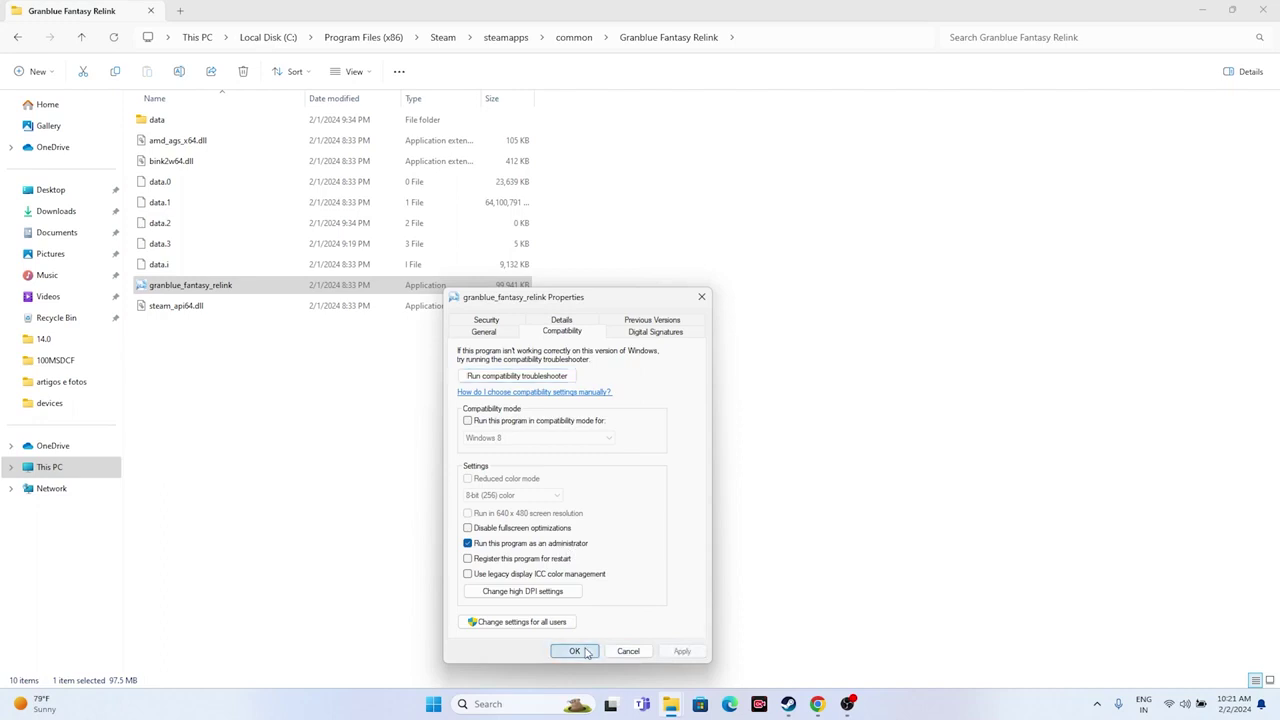
click(577, 651)
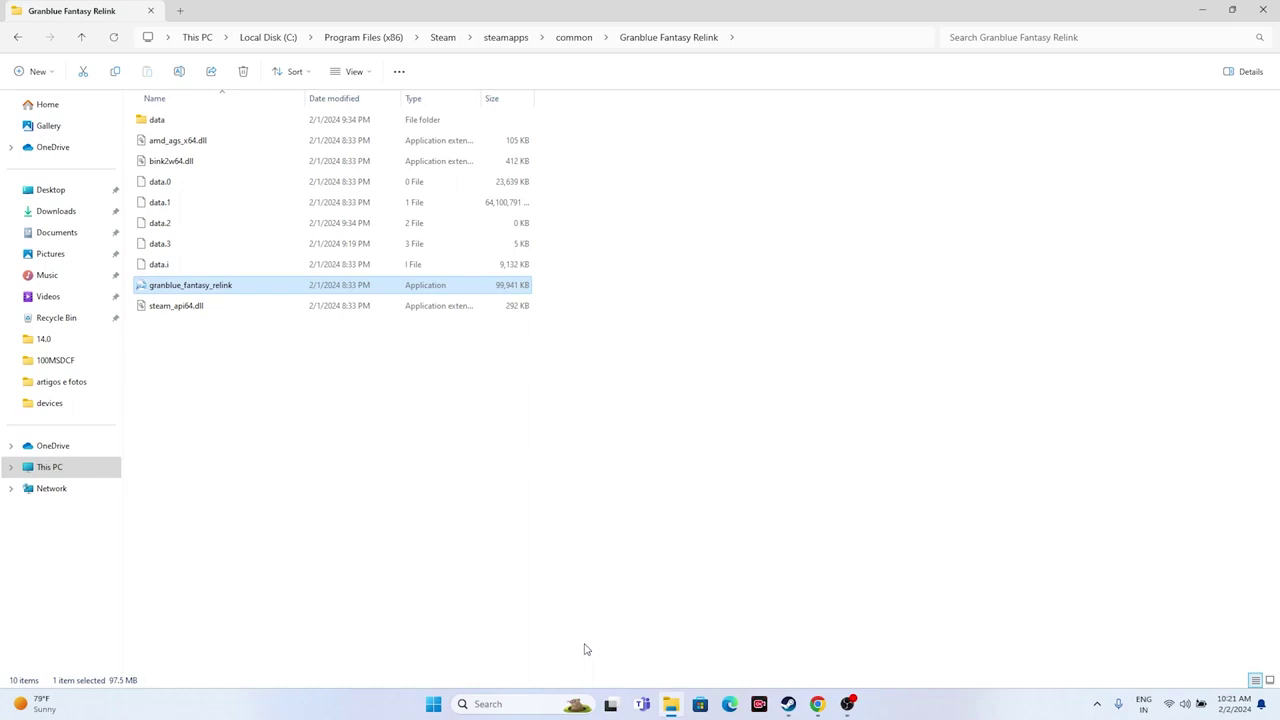
Set granblue_fantasy_relink to run in compatibility mode for Windows 8, apply the change, and close the game folder.
right_click(260, 290)
click(318, 534)
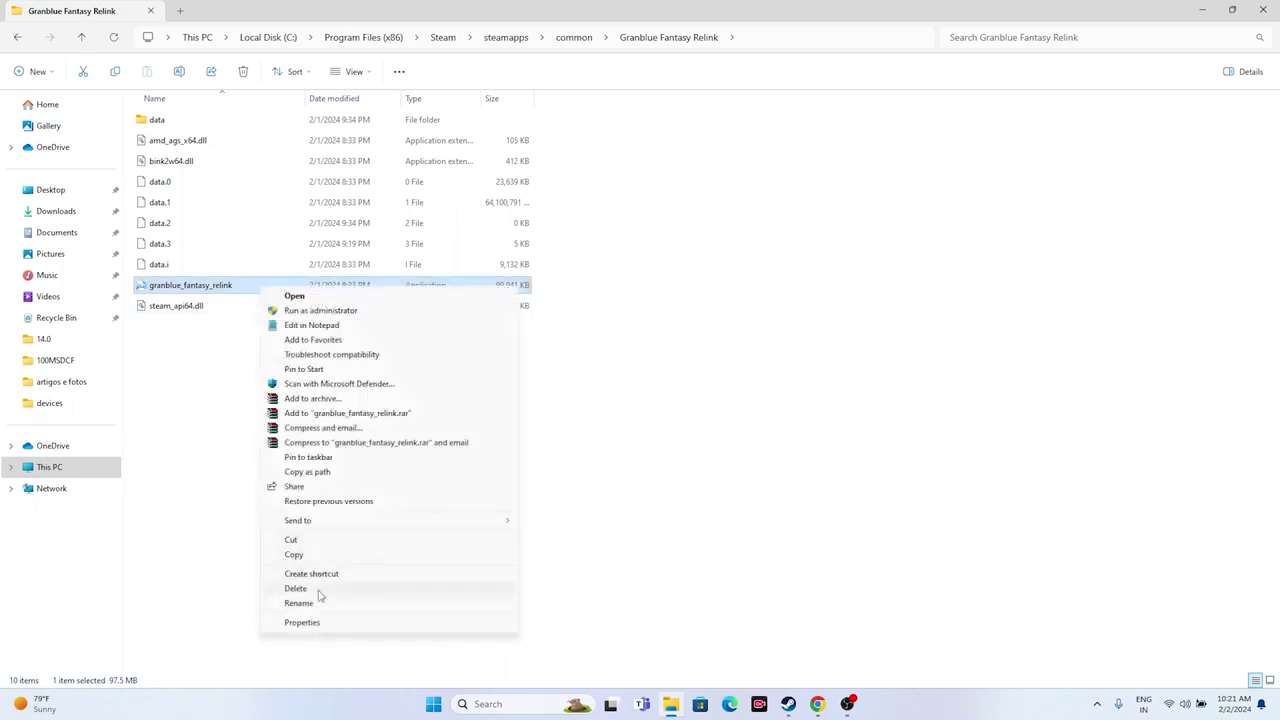
click(318, 622)
click(400, 332)
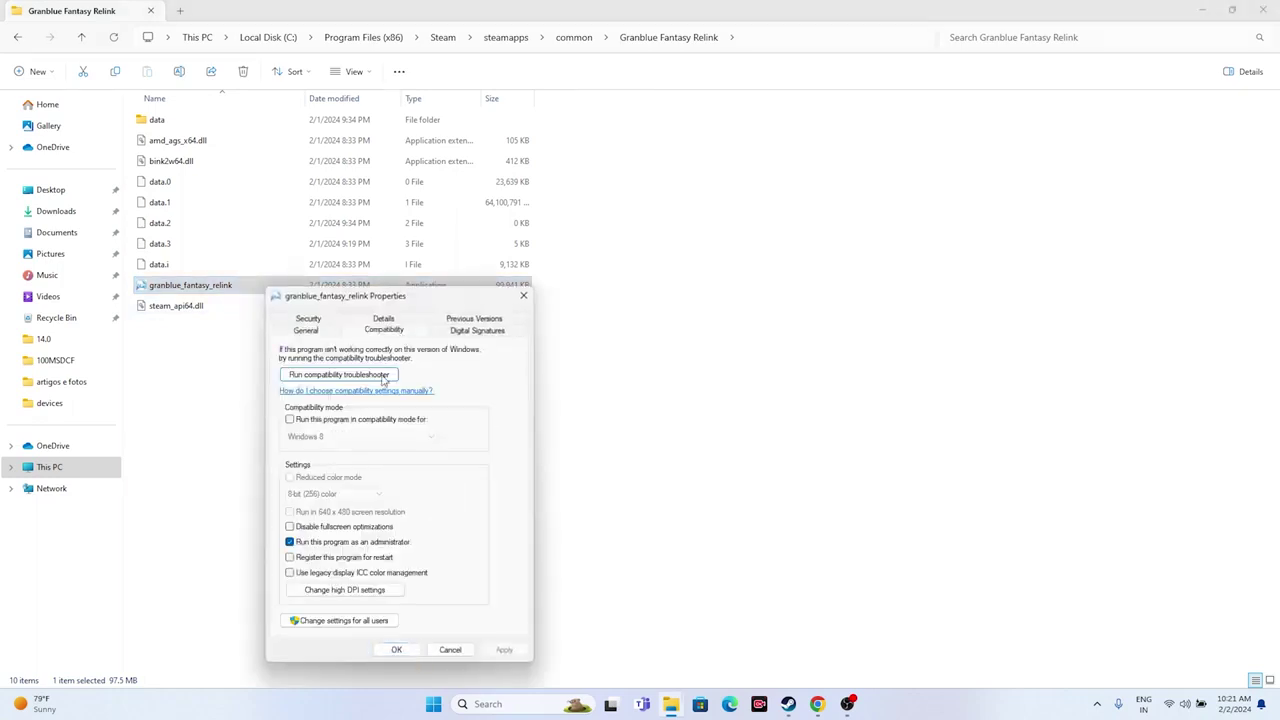
click(300, 421)
click(360, 437)
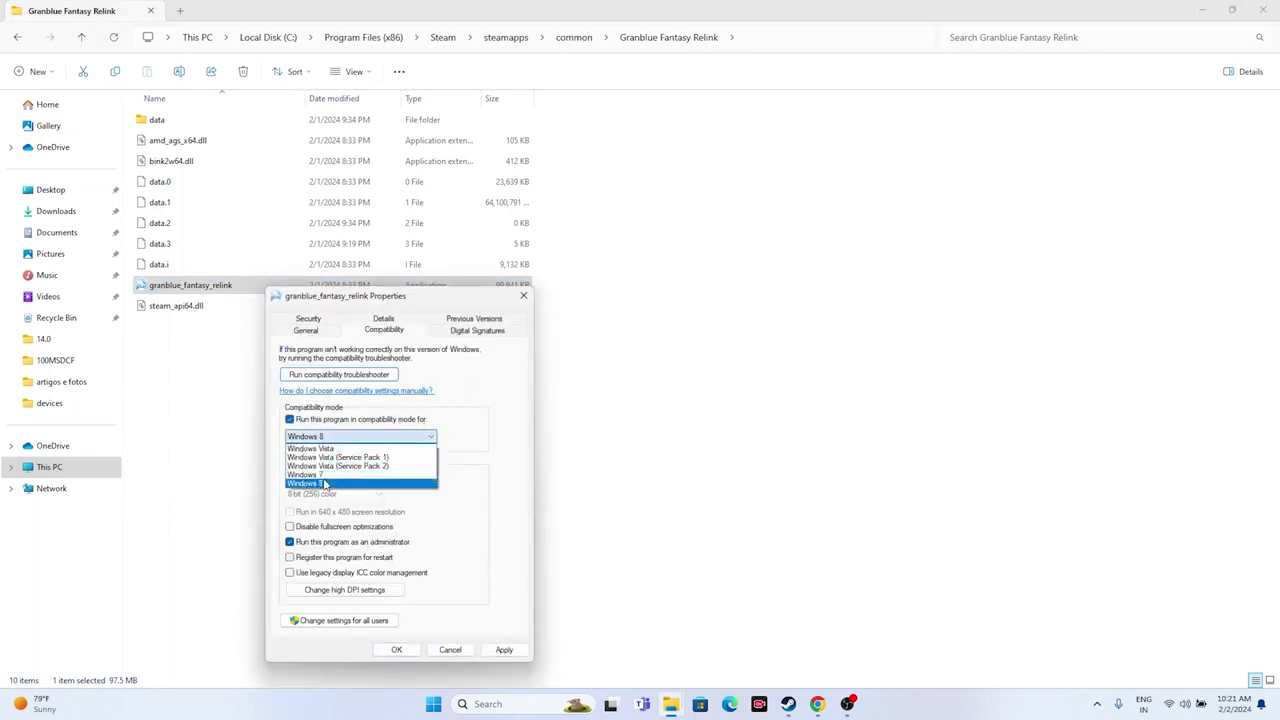
click(322, 477)
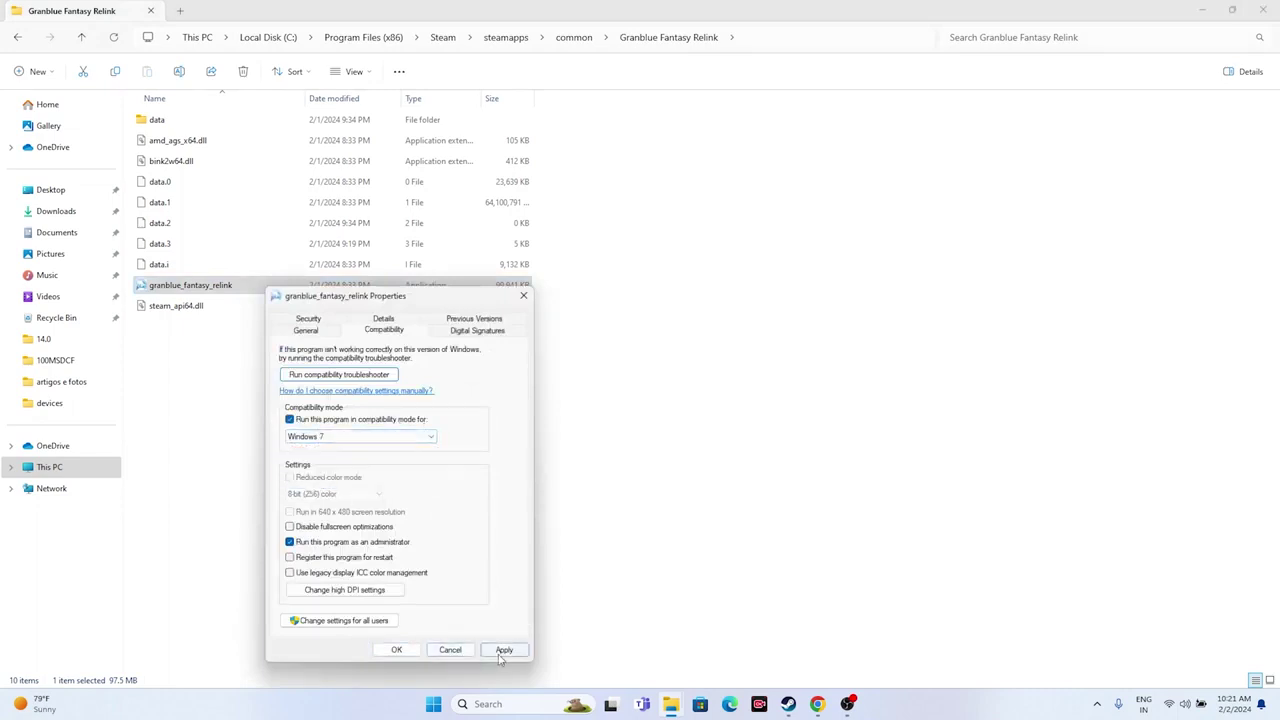
click(340, 440)
click(331, 484)
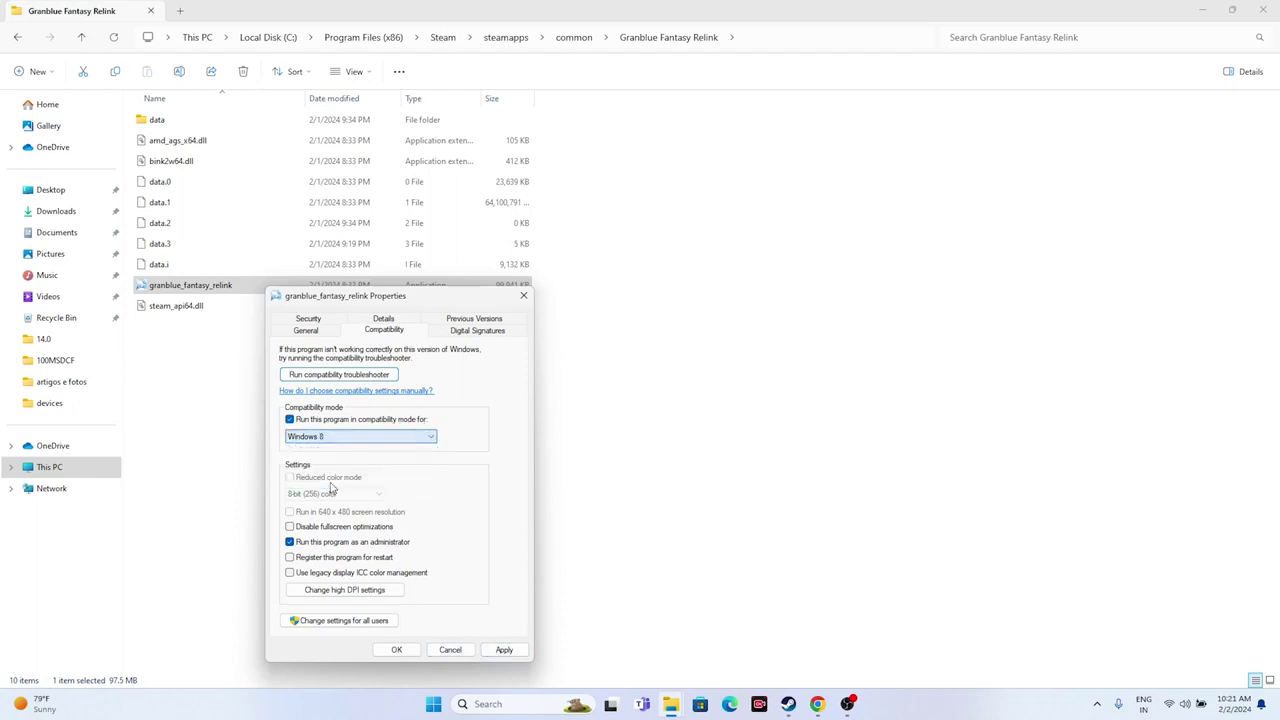
click(504, 650)
click(396, 650)
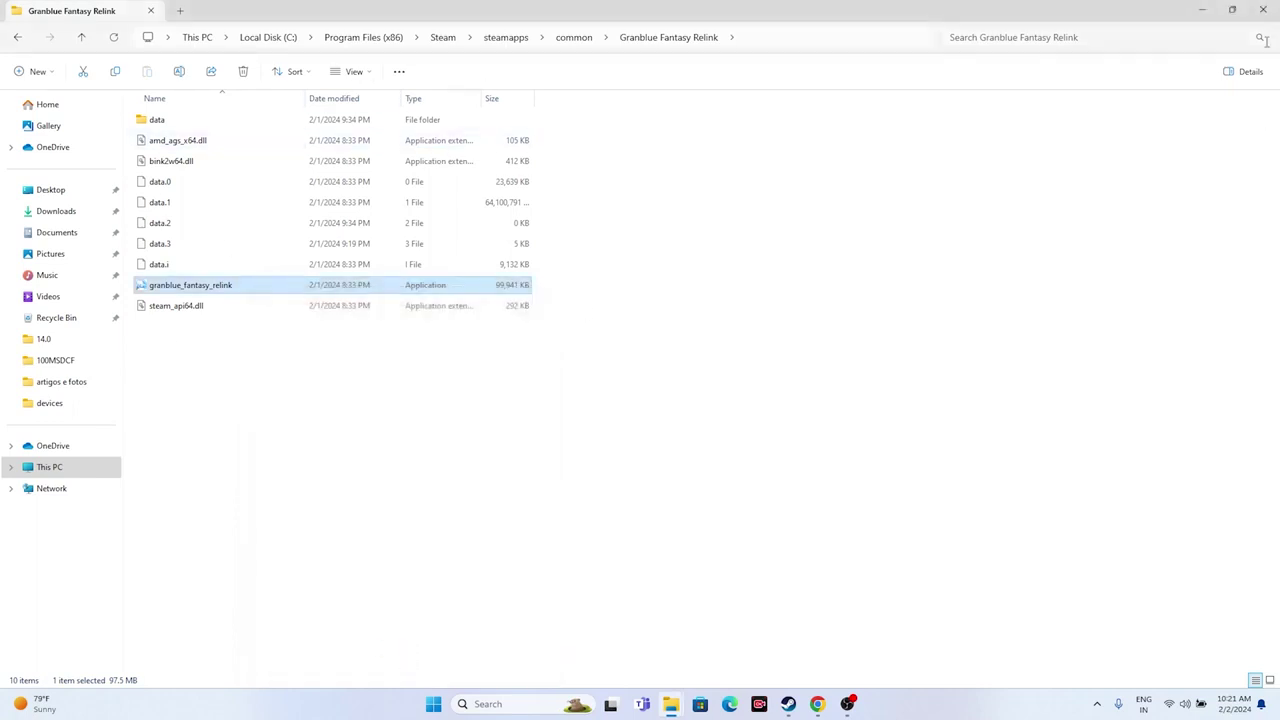
click(1263, 10)
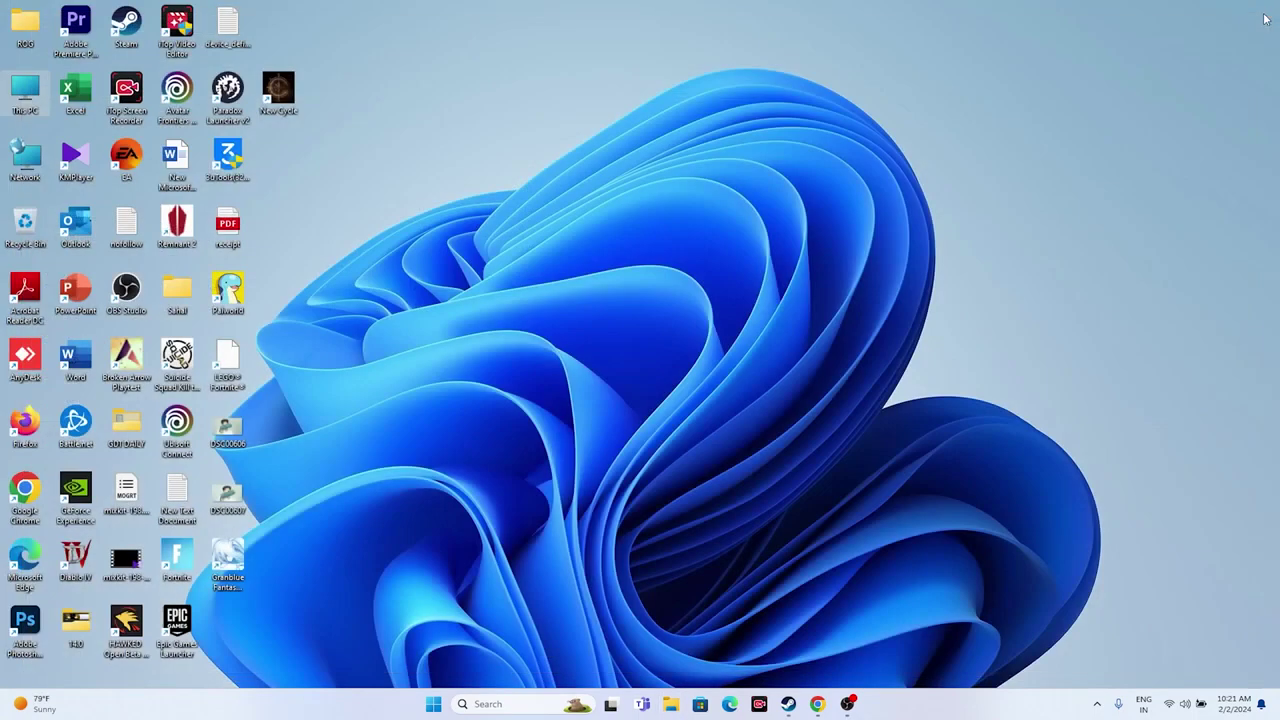
click(788, 704)
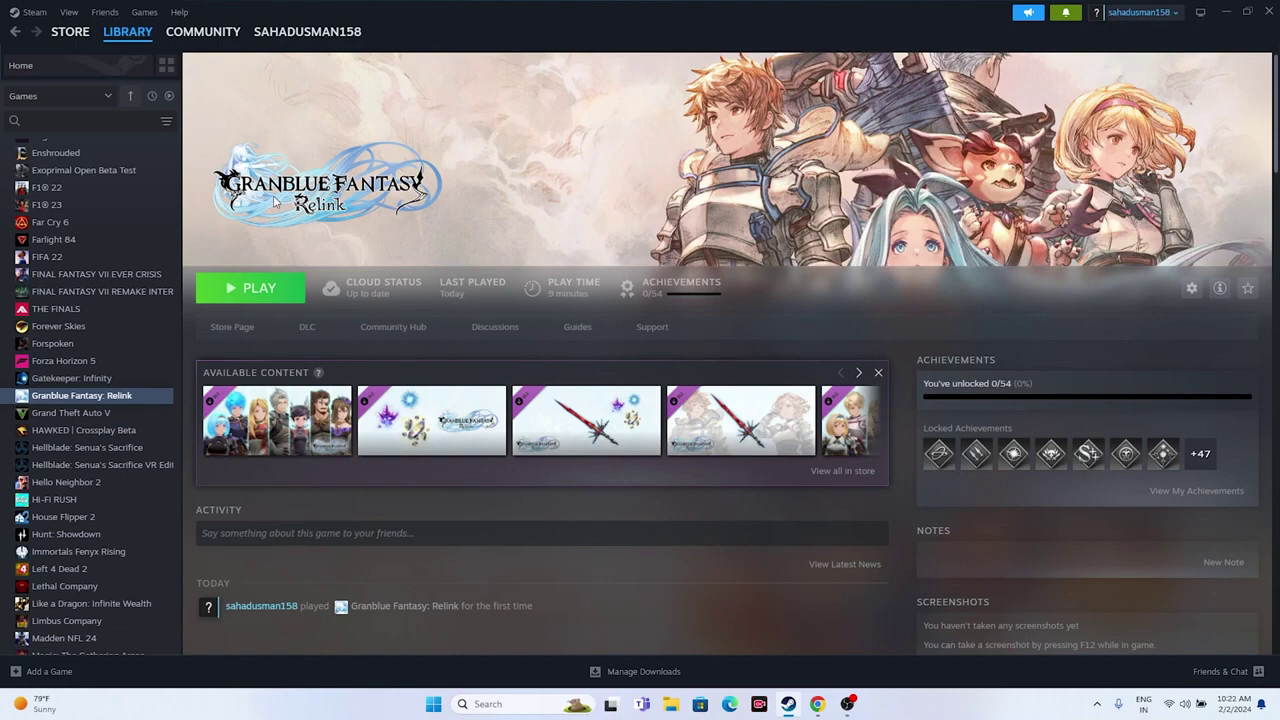
click(1225, 12)
Synchronize the system clock in the Date & time settings of Windows, and return to the Time & language page.
click(497, 704)
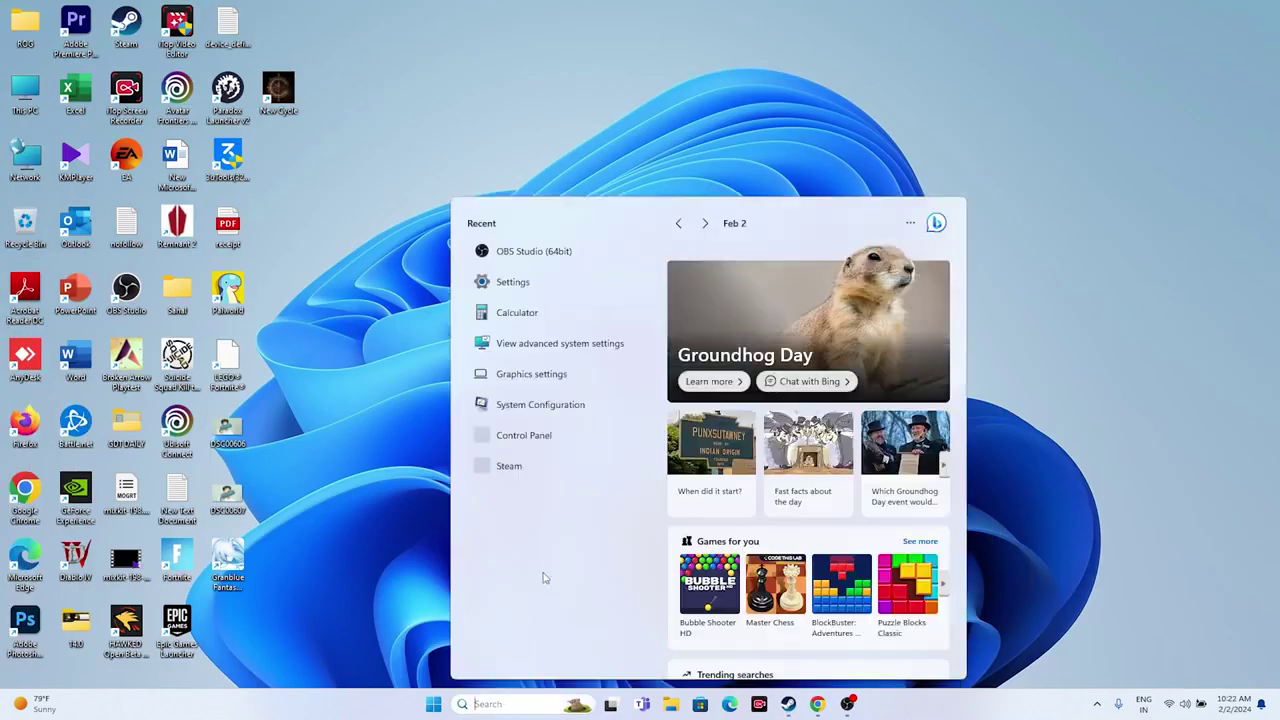
click(515, 283)
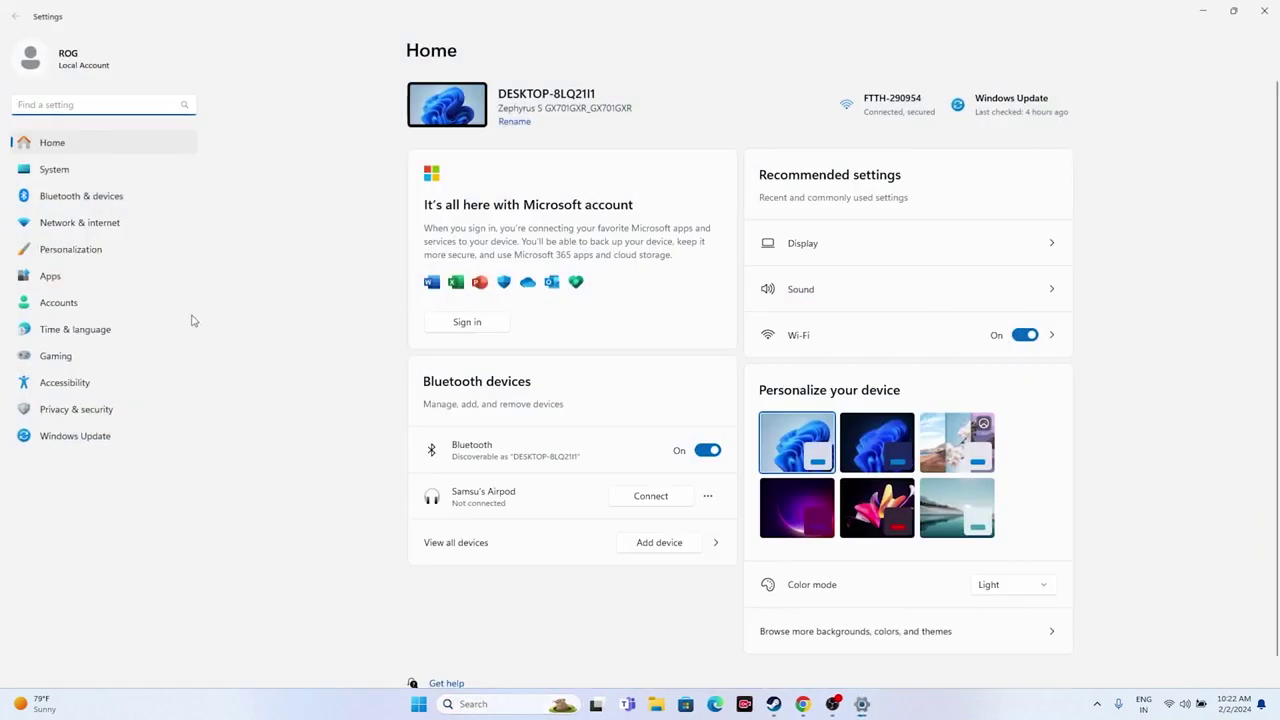
click(86, 331)
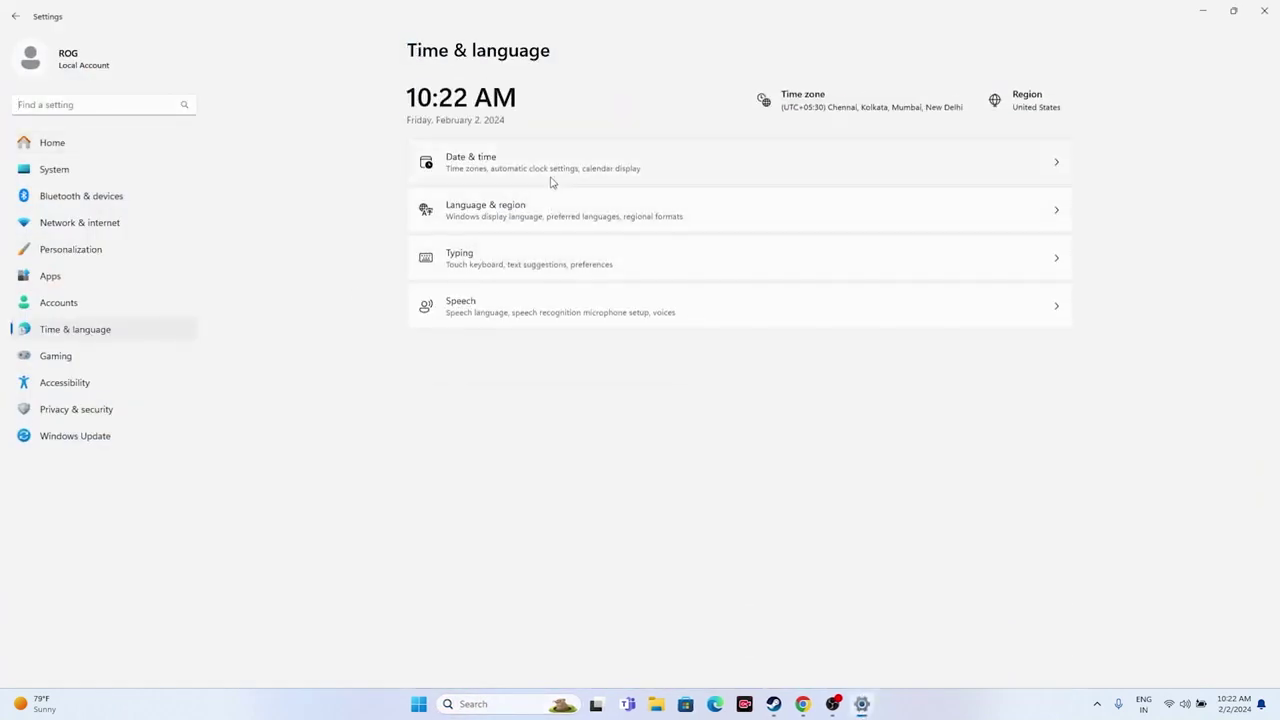
click(550, 180)
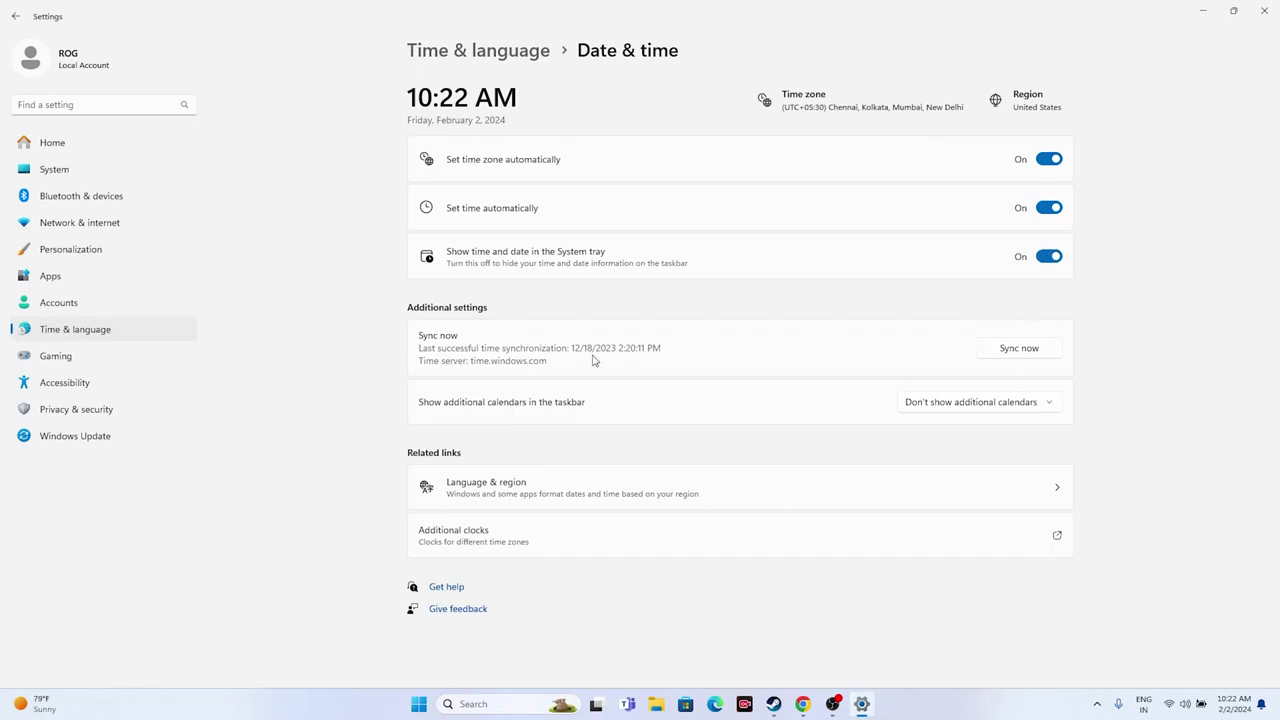
click(1009, 356)
click(16, 16)
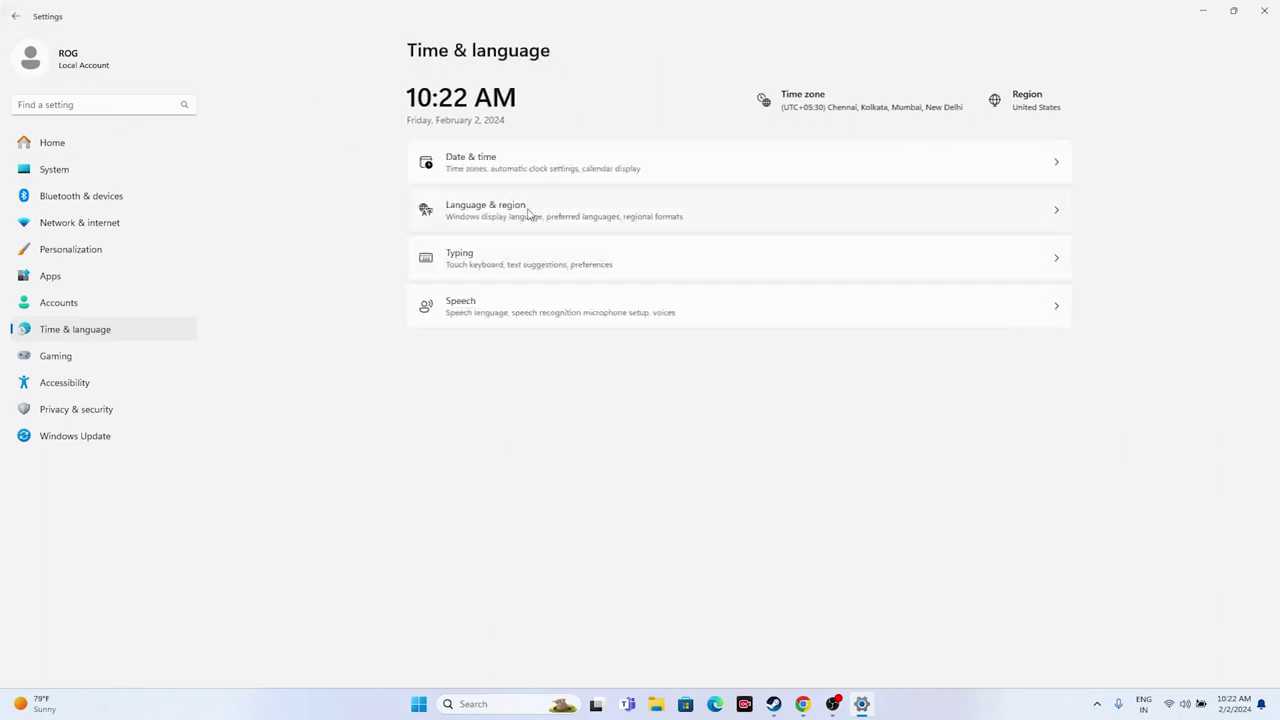
Check the country or region selection in the Language & region settings, close Settings, and switch to Steam.
click(526, 216)
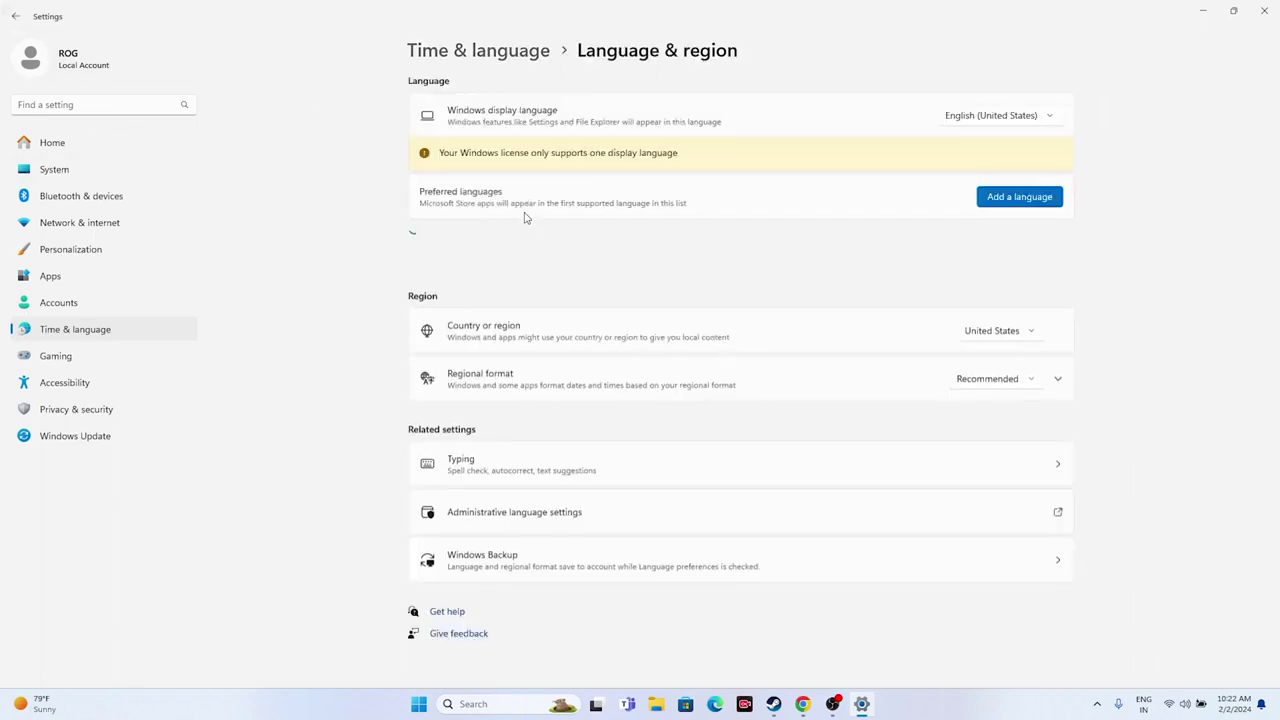
click(1036, 336)
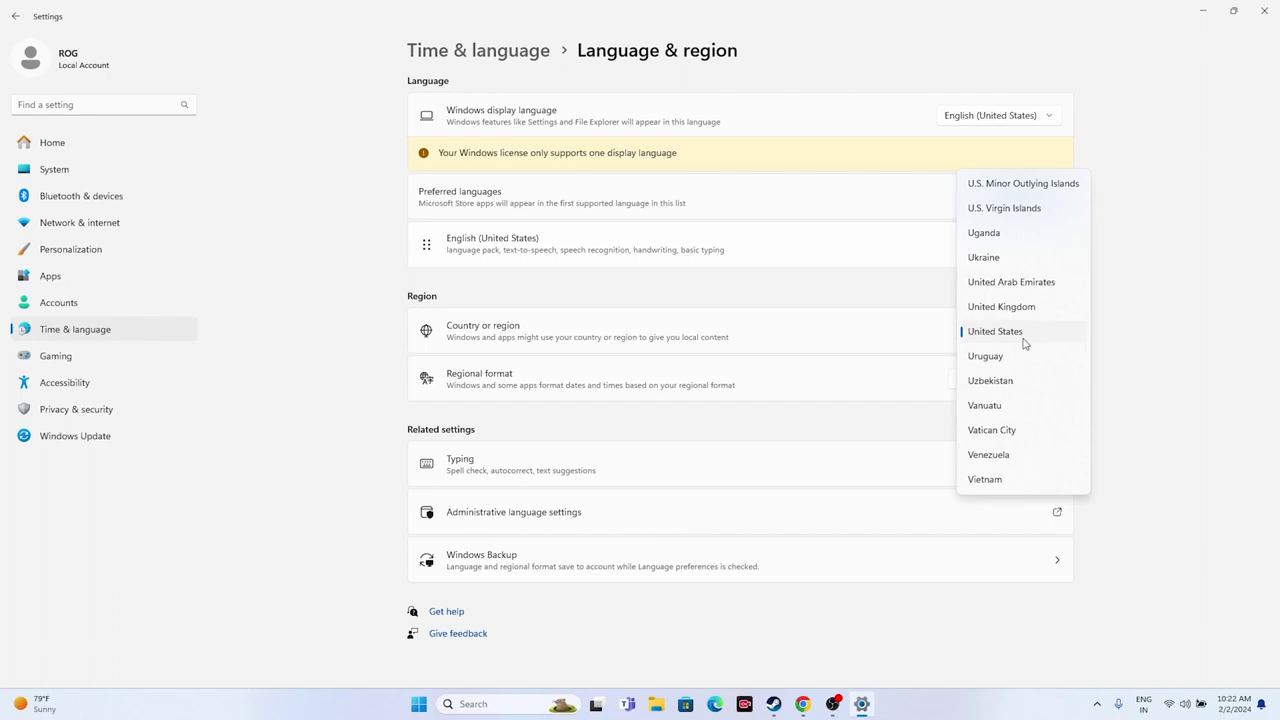
click(1234, 277)
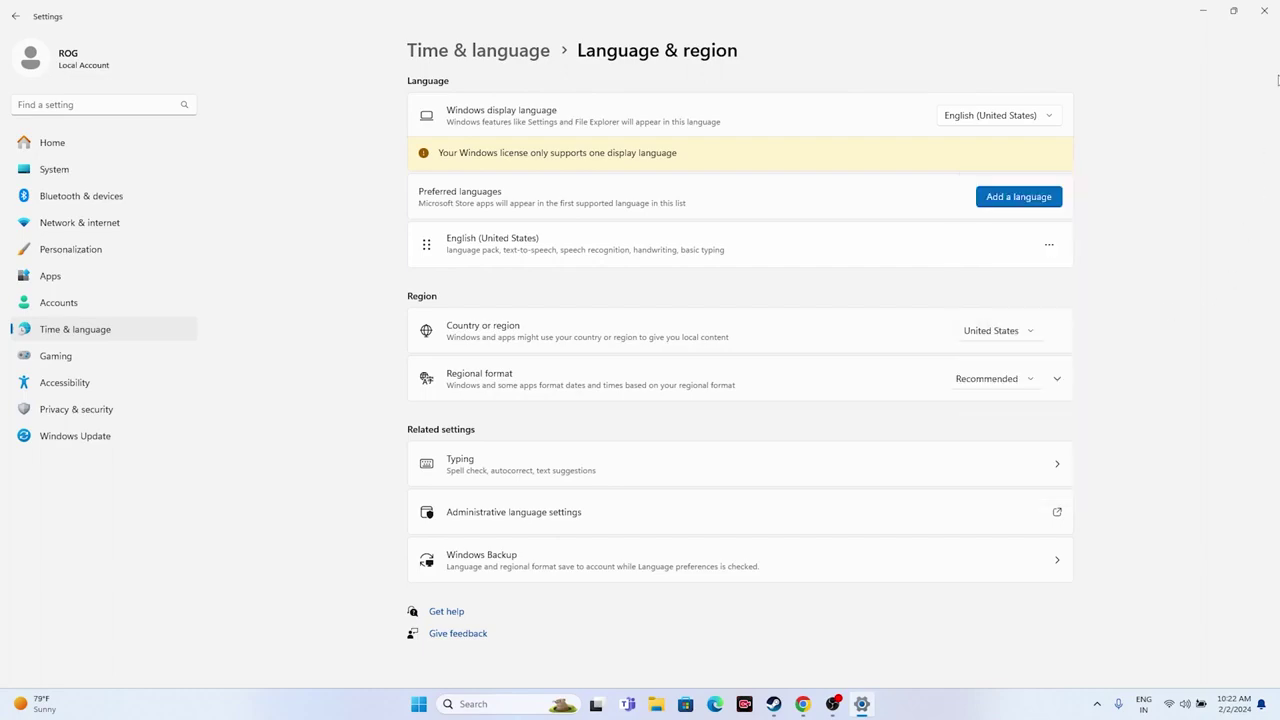
click(1258, 10)
click(788, 704)
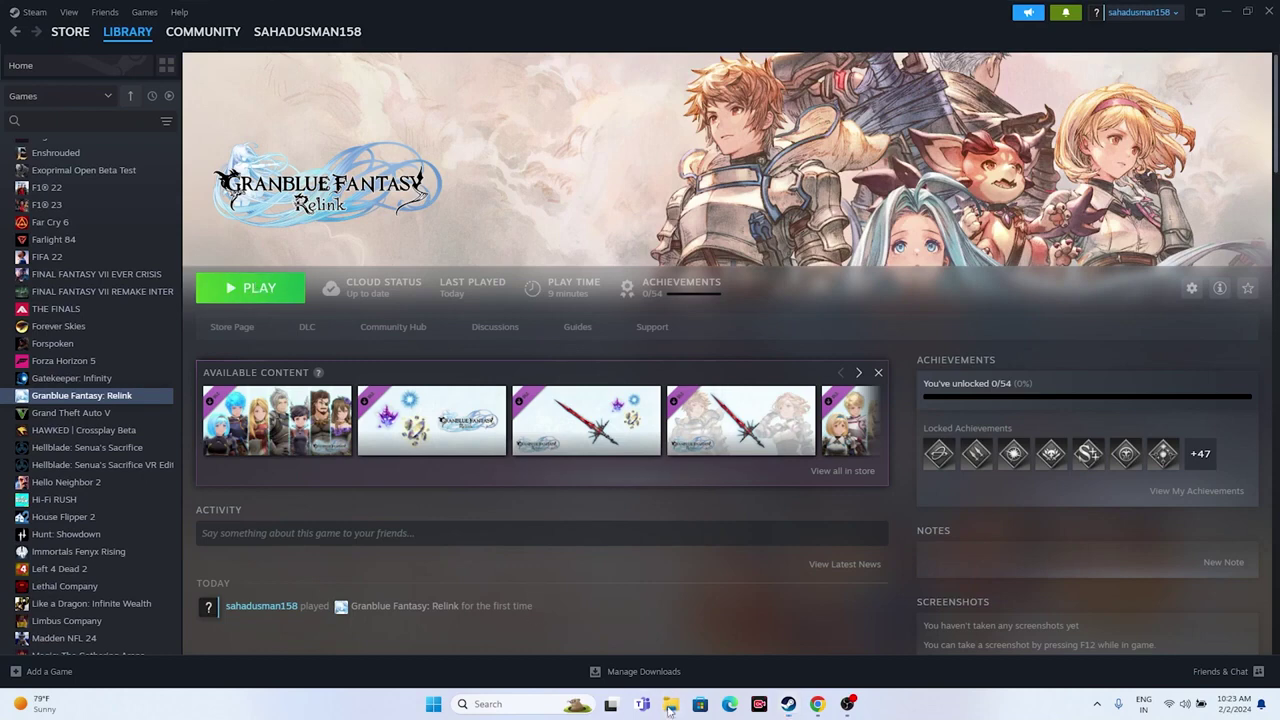
Look through the Documents folder and its My Games subfolder in File Explorer for the game's folder, and close the window.
click(670, 704)
click(50, 467)
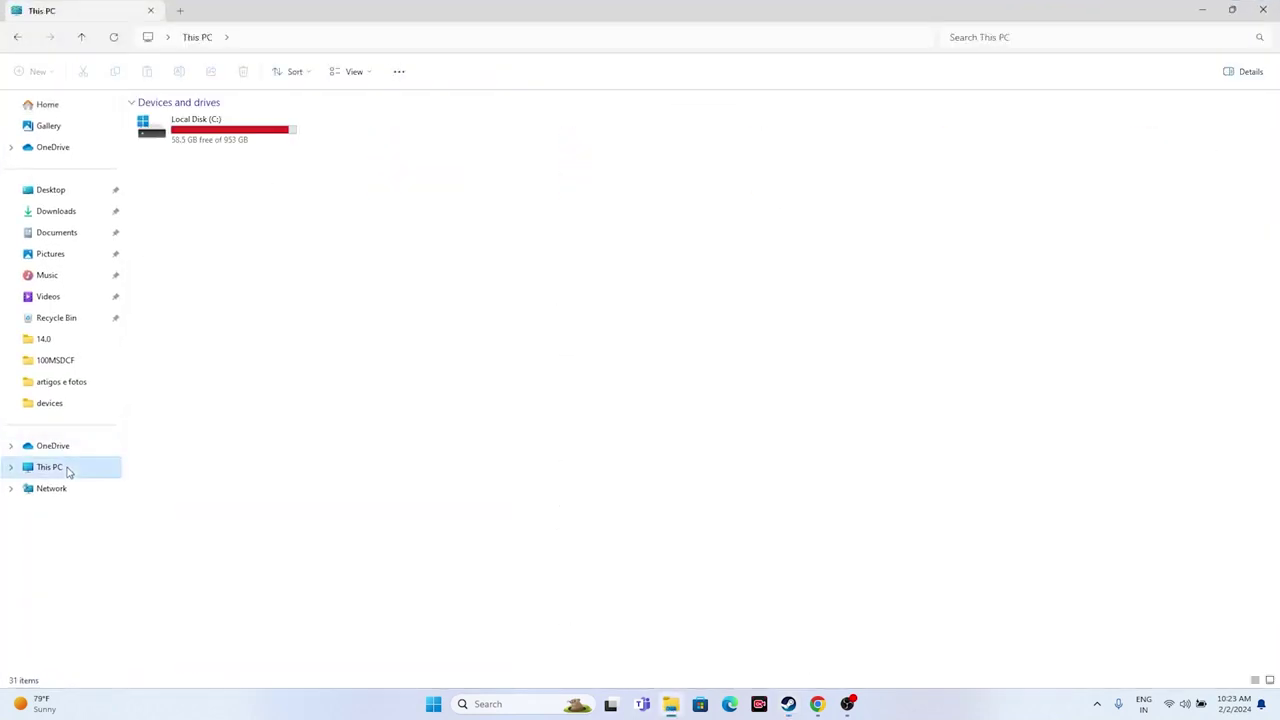
click(62, 235)
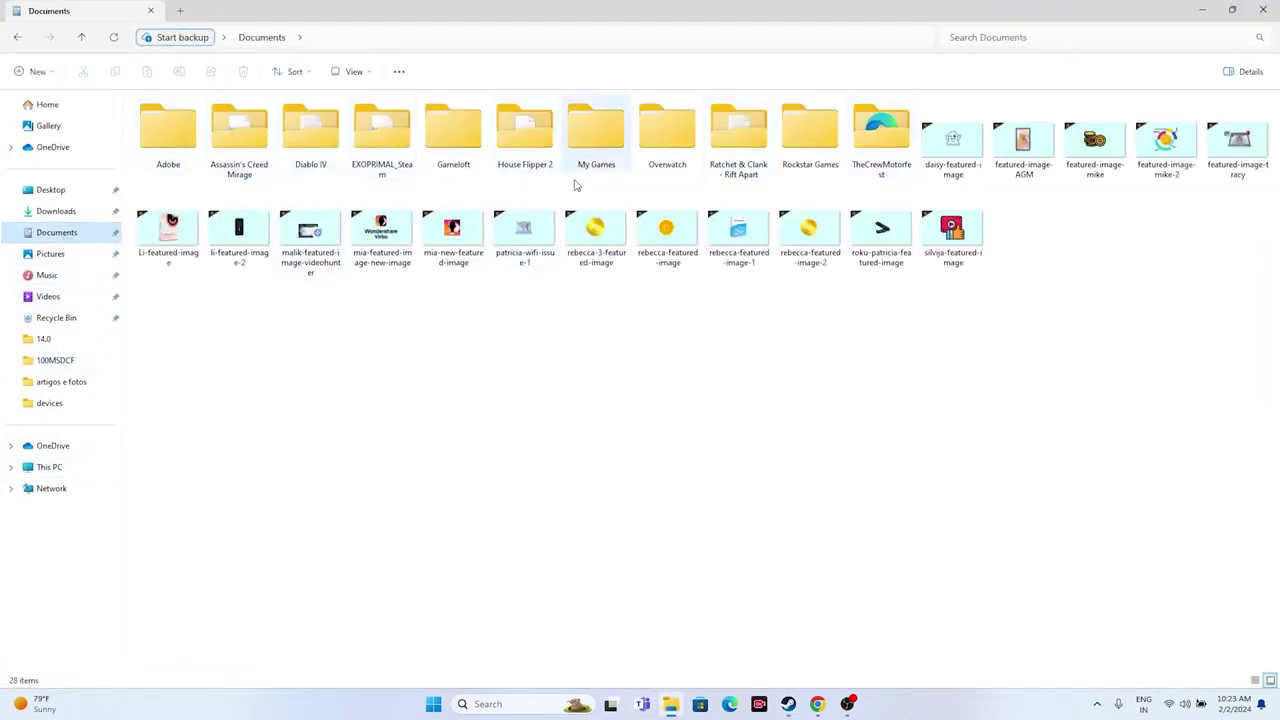
mouse_move(502, 170)
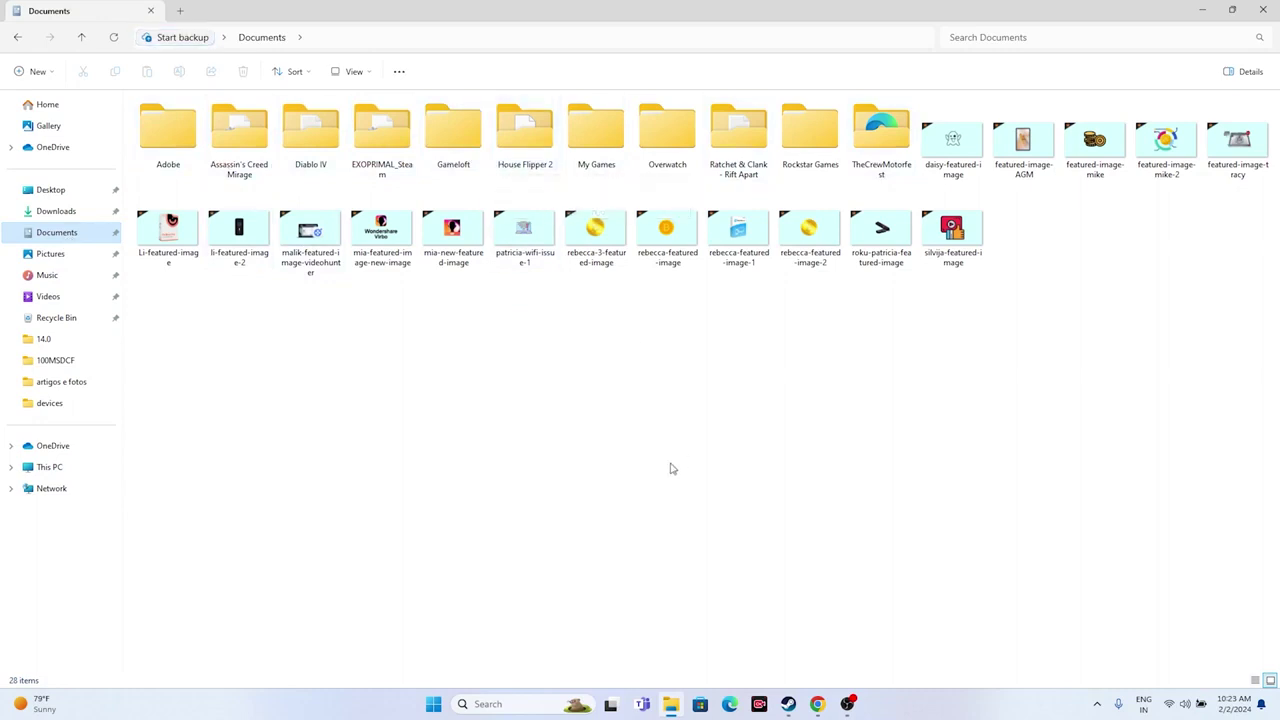
double_click(598, 150)
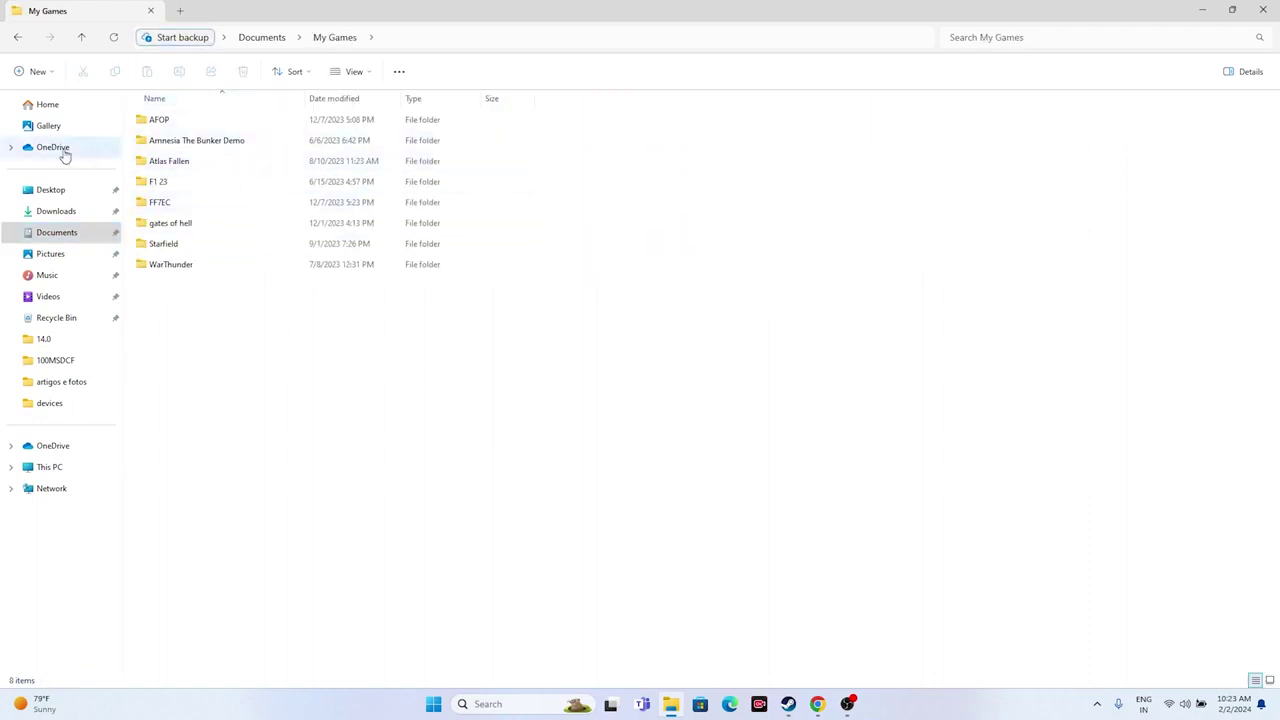
click(17, 38)
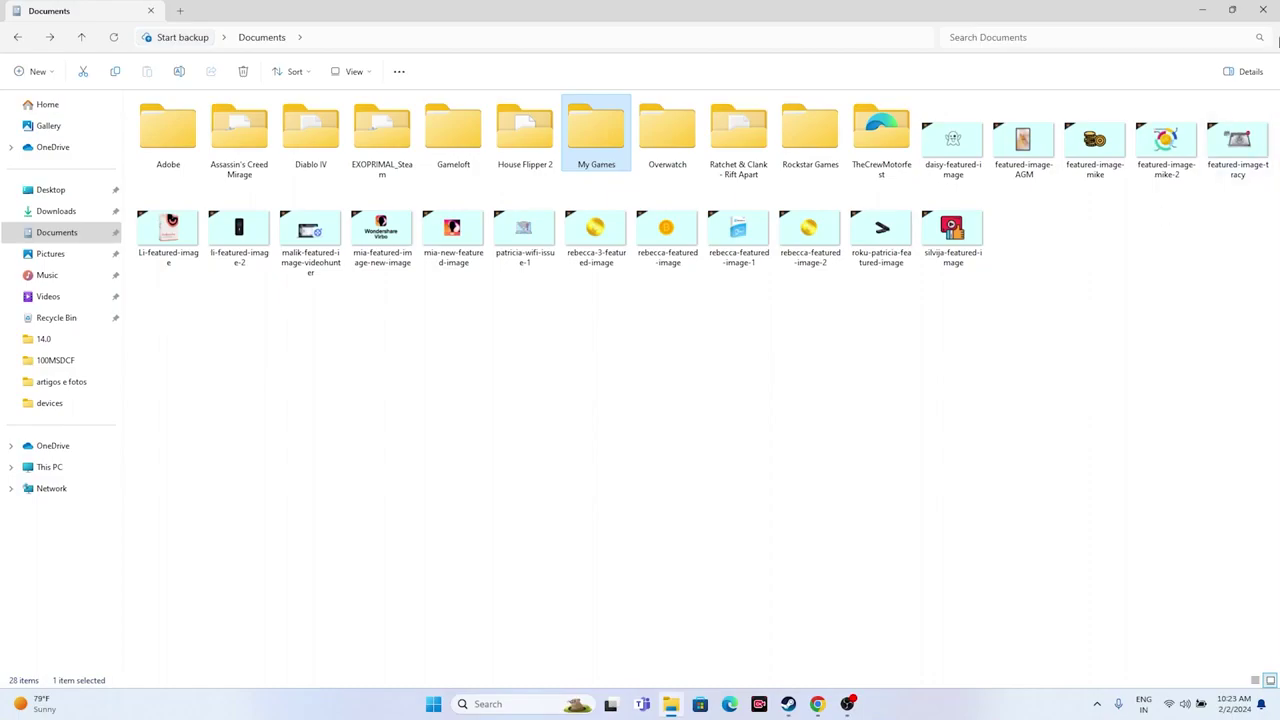
click(1262, 10)
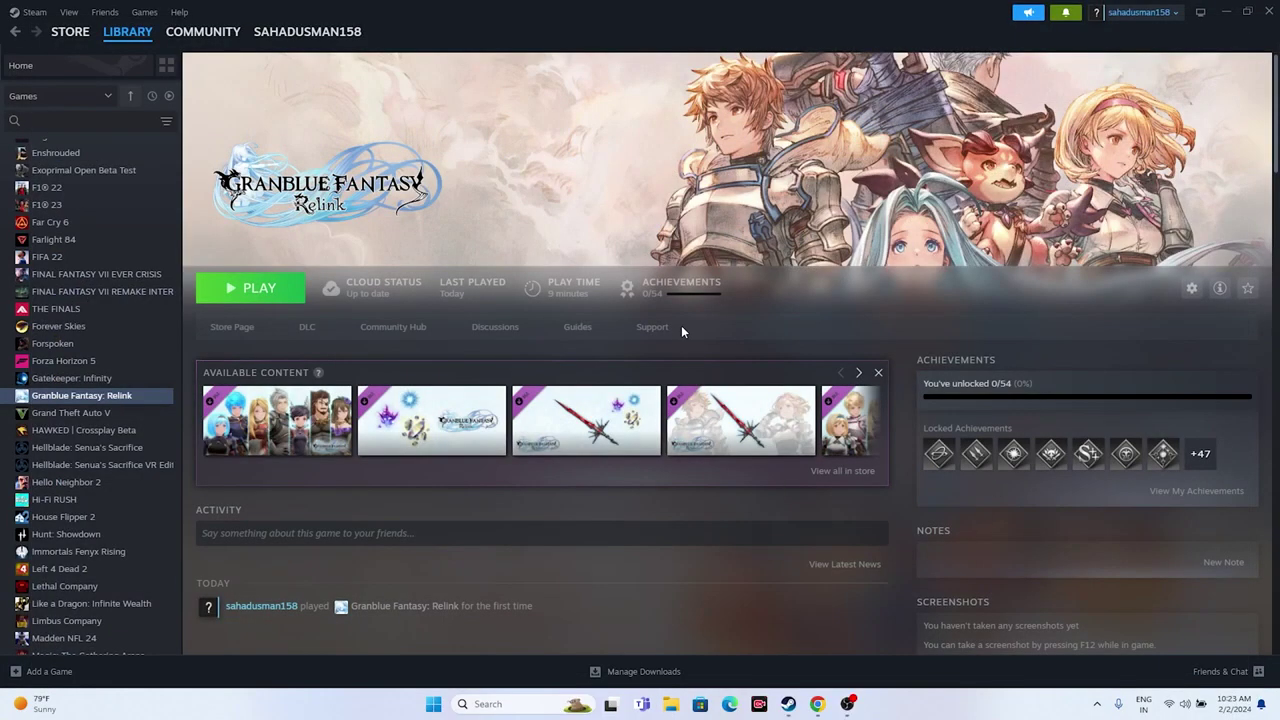
Open the Windows Defender Firewall allowed apps list from Control Panel and find Granblue Fantasy: Relink in it.
click(480, 703)
text(contr)
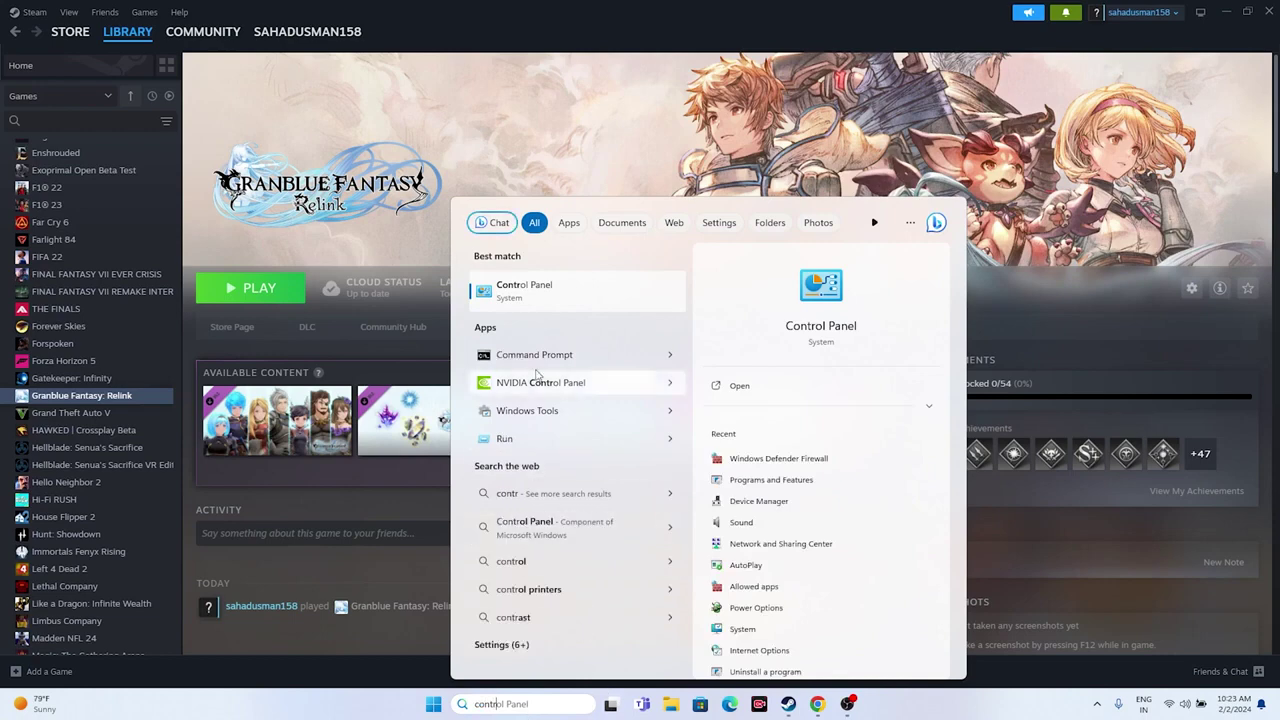
click(545, 290)
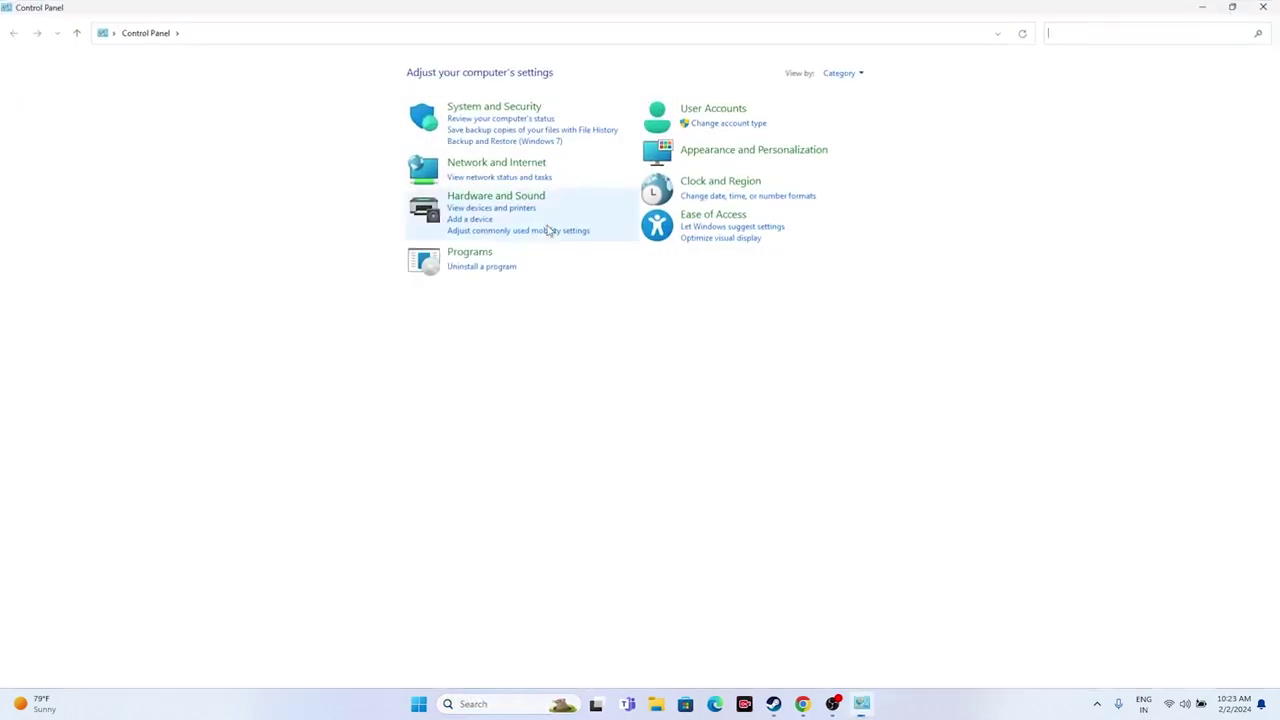
click(497, 107)
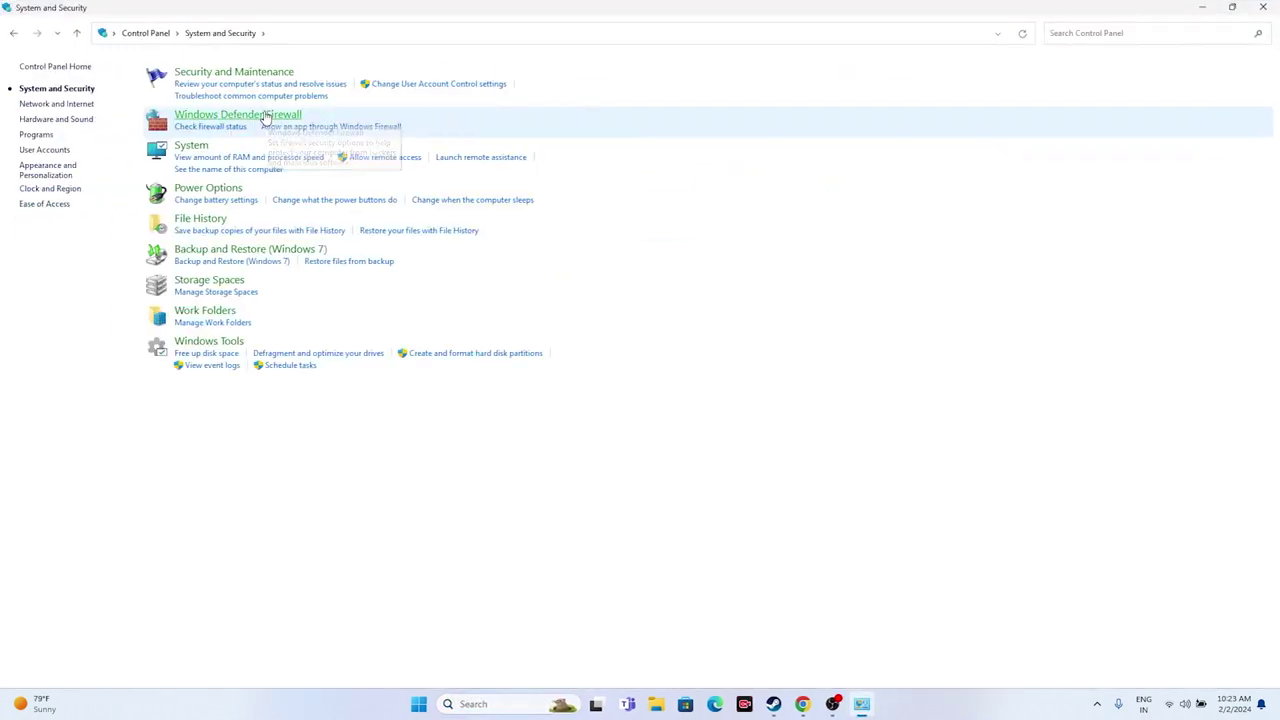
click(263, 115)
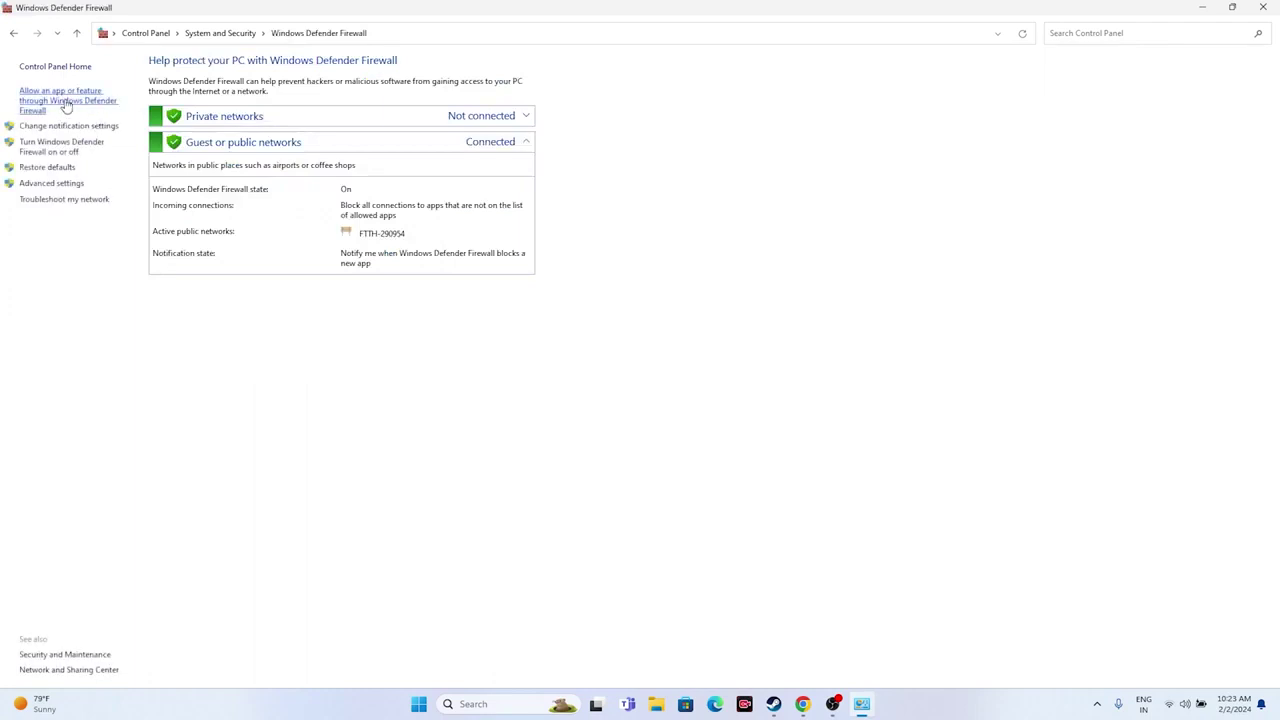
click(68, 103)
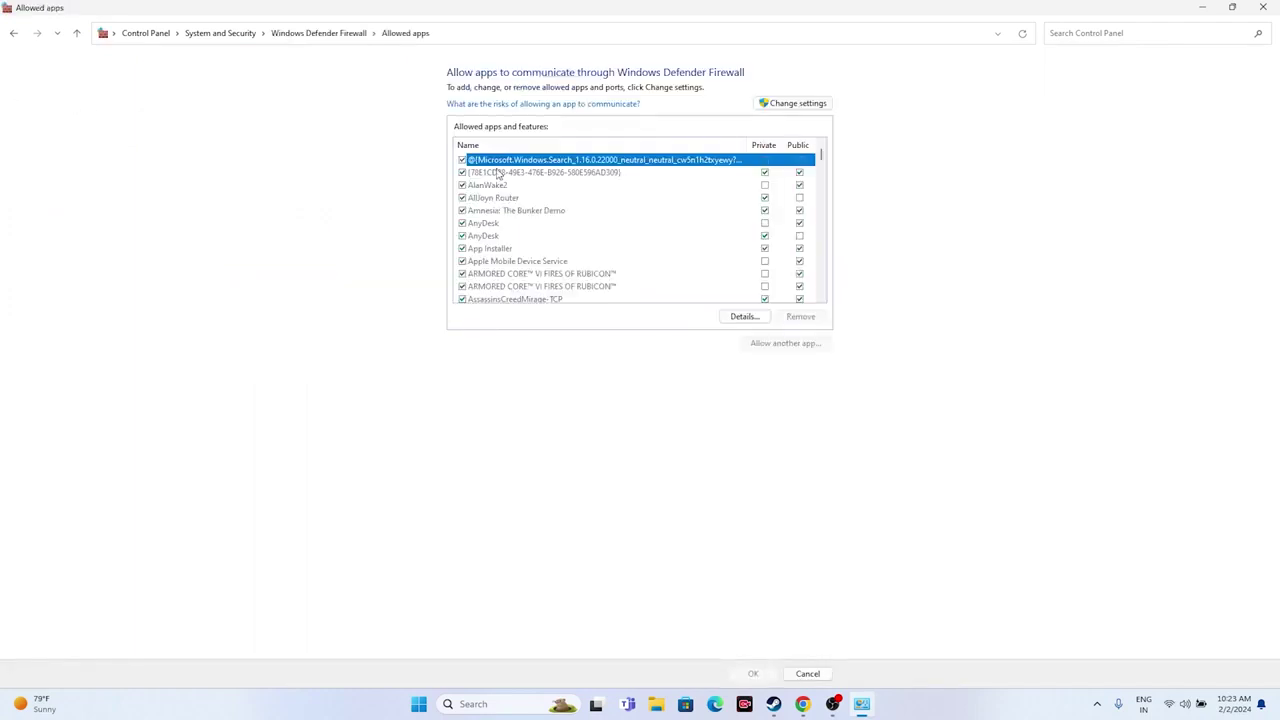
scroll(546, 218, down, 8)
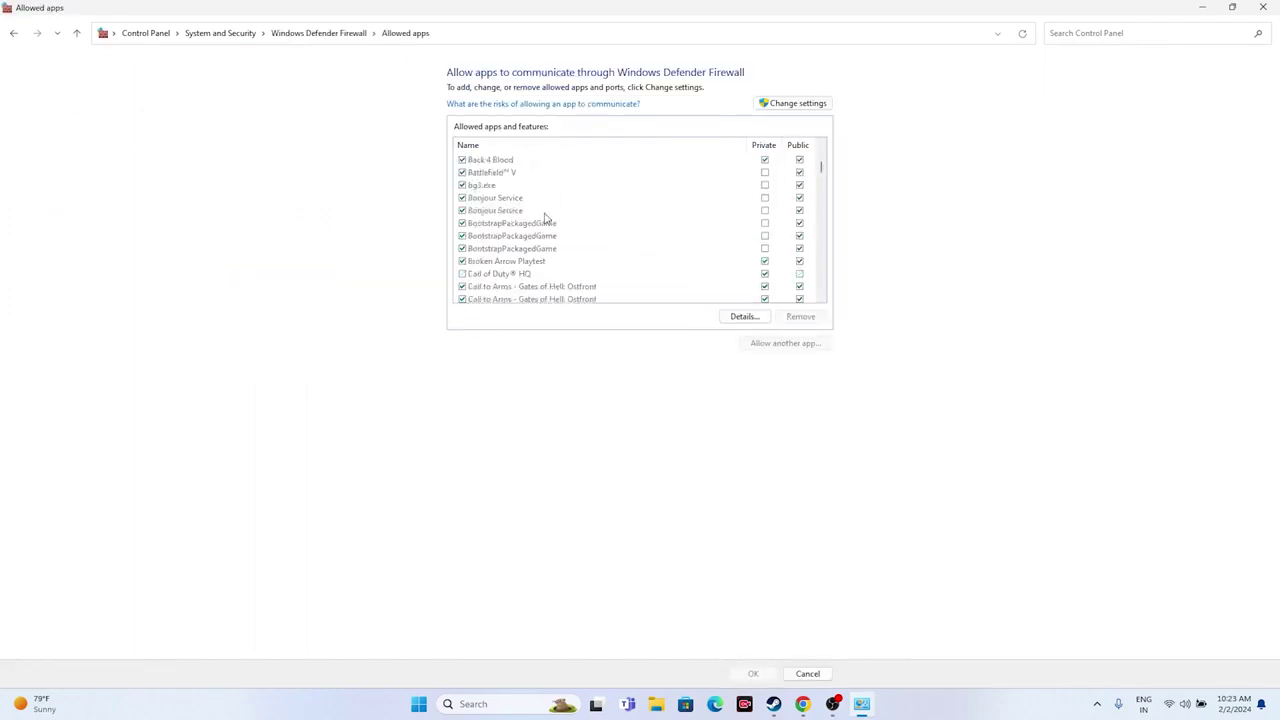
scroll(546, 218, down, 10)
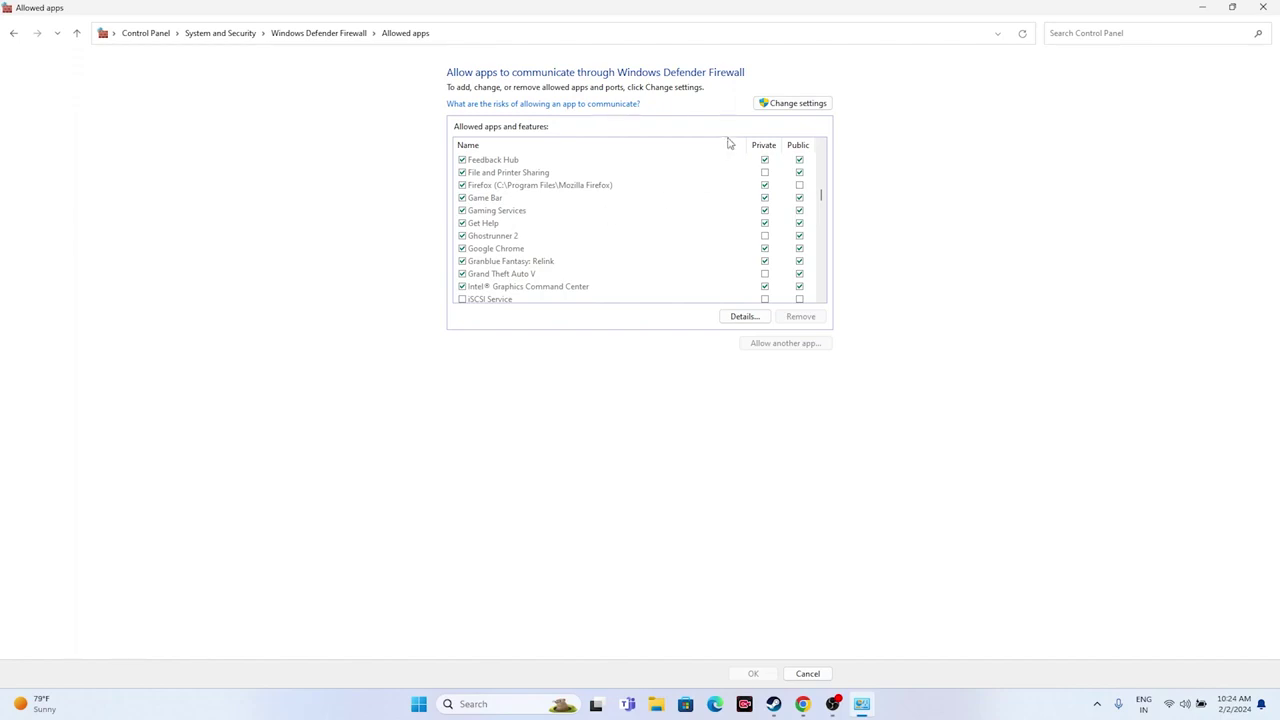
Unlock the allowed apps settings, start allowing another app, and browse to C:\Program Files (x86)\Steam.
click(772, 104)
click(776, 345)
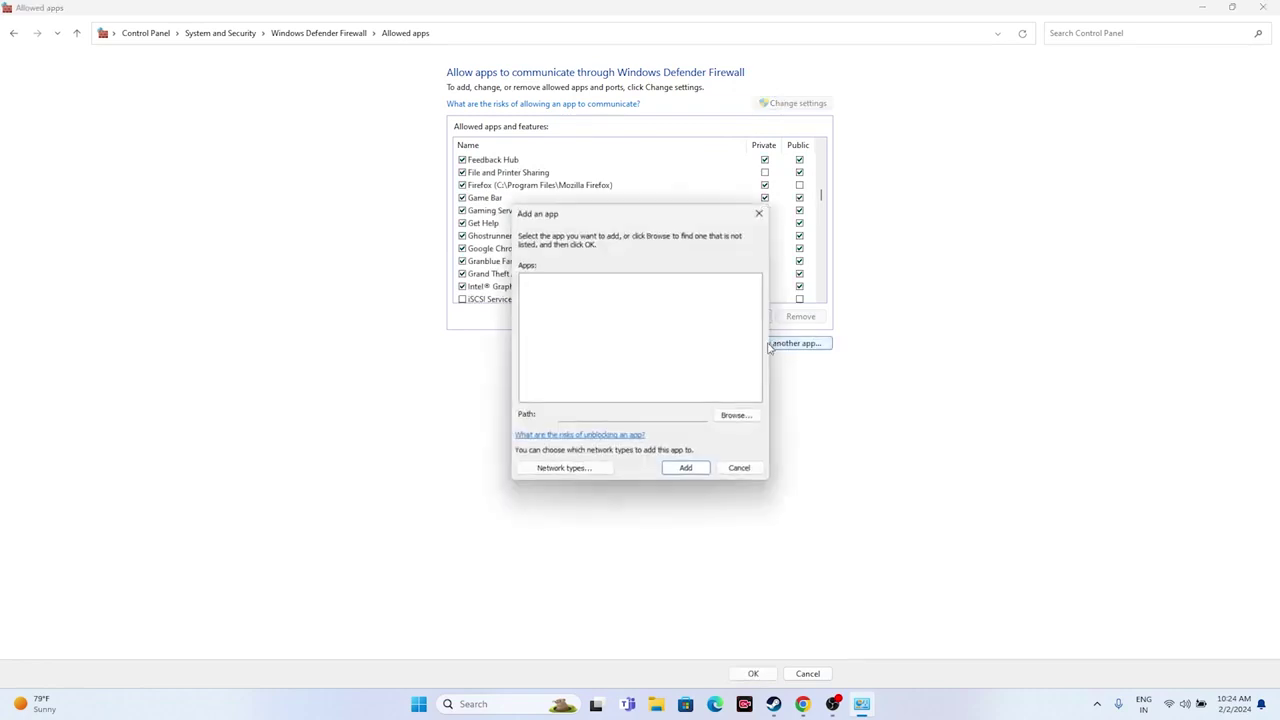
click(718, 410)
scroll(565, 420, down, 5)
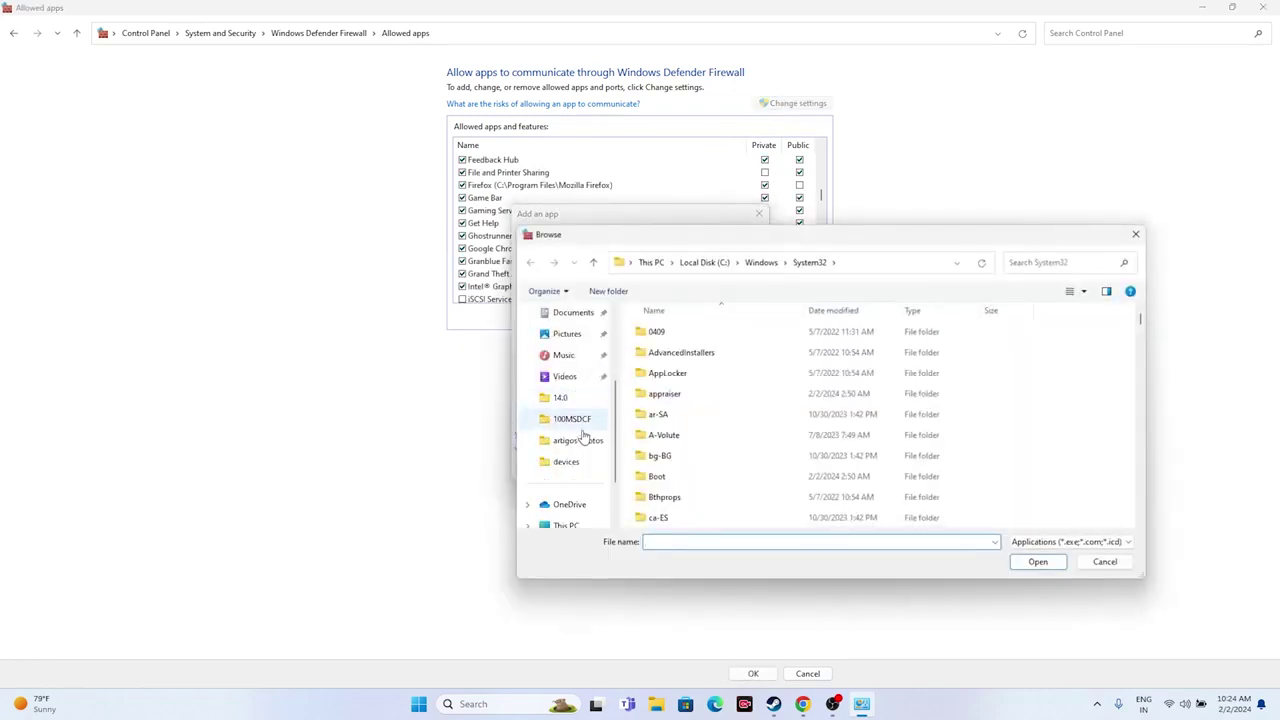
click(568, 463)
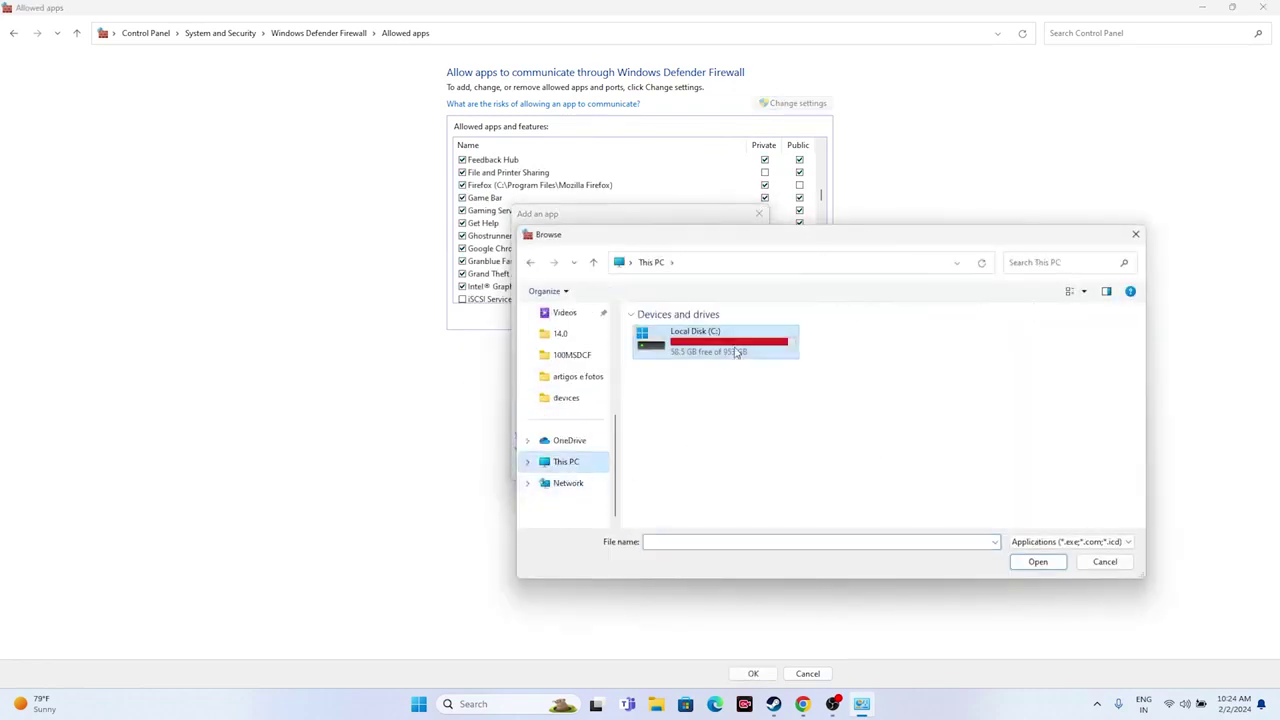
double_click(729, 385)
double_click(703, 459)
scroll(703, 462, down, 7)
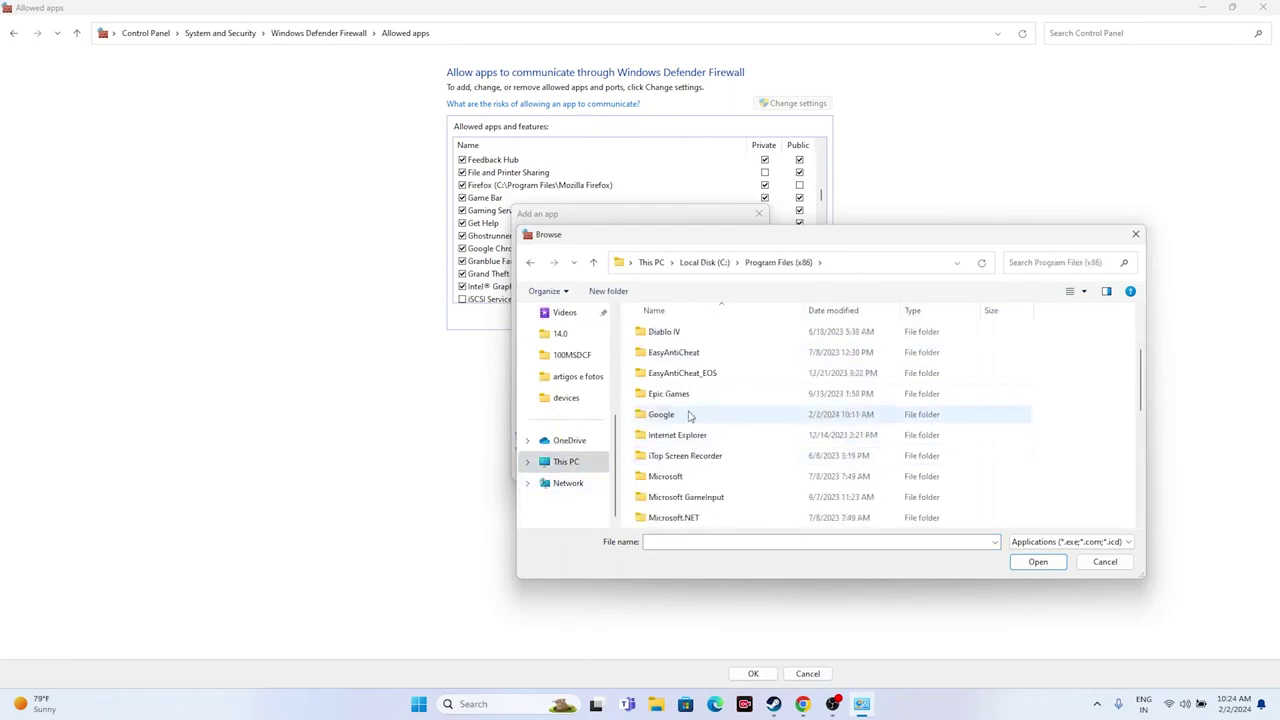
double_click(687, 418)
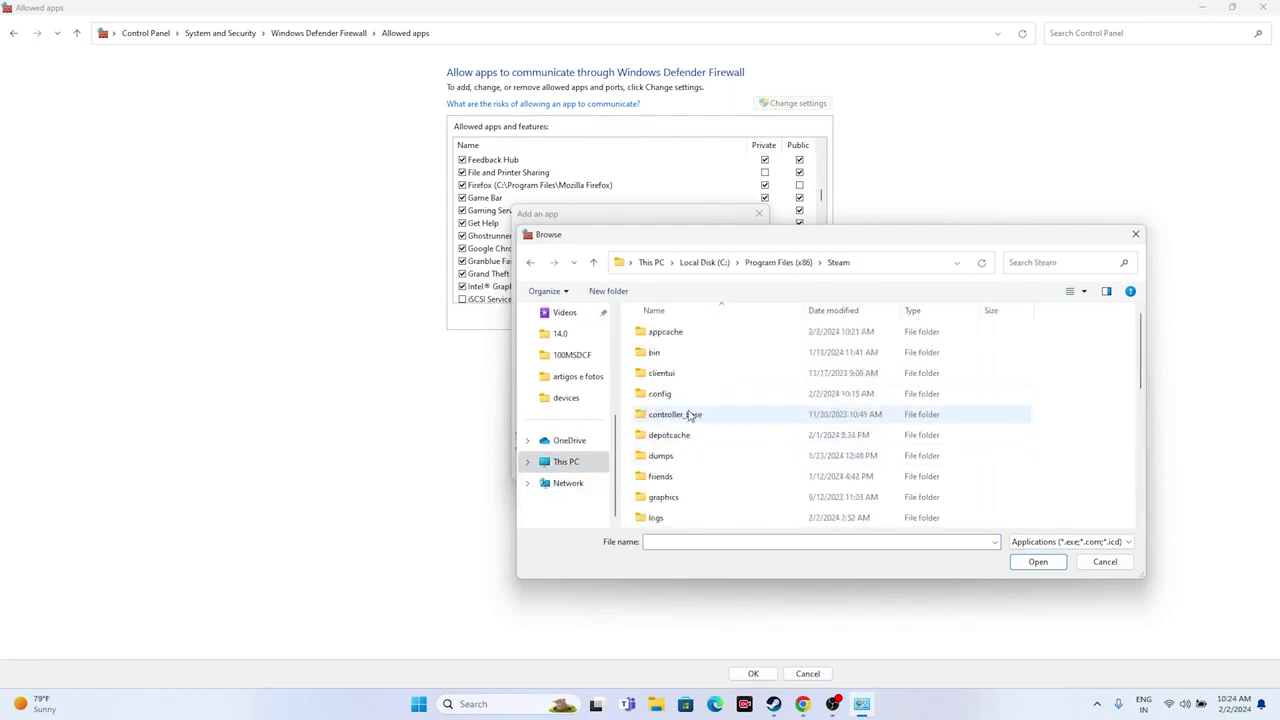
Go from the Steam folder to steamapps\common\Granblue Fantasy Relink in the file browser.
scroll(687, 414, down, 4)
click(689, 400)
double_click(690, 400)
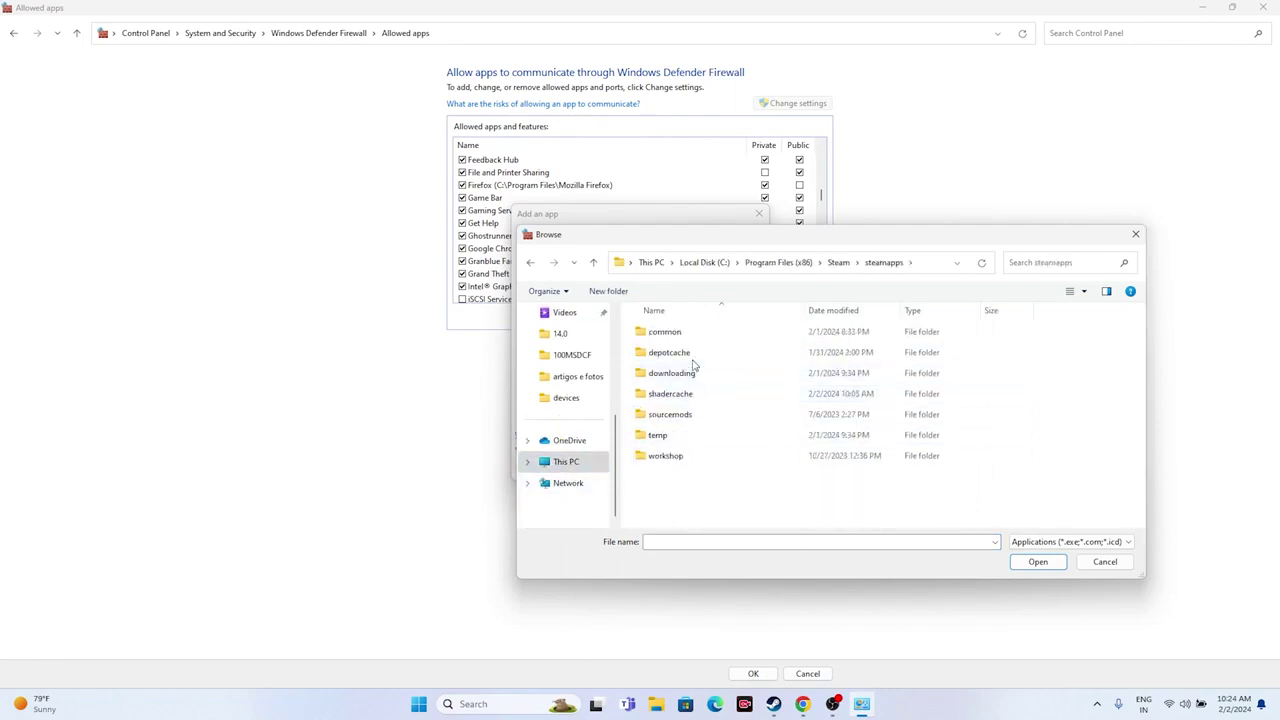
double_click(694, 331)
scroll(694, 403, down, 1)
scroll(700, 405, down, 7)
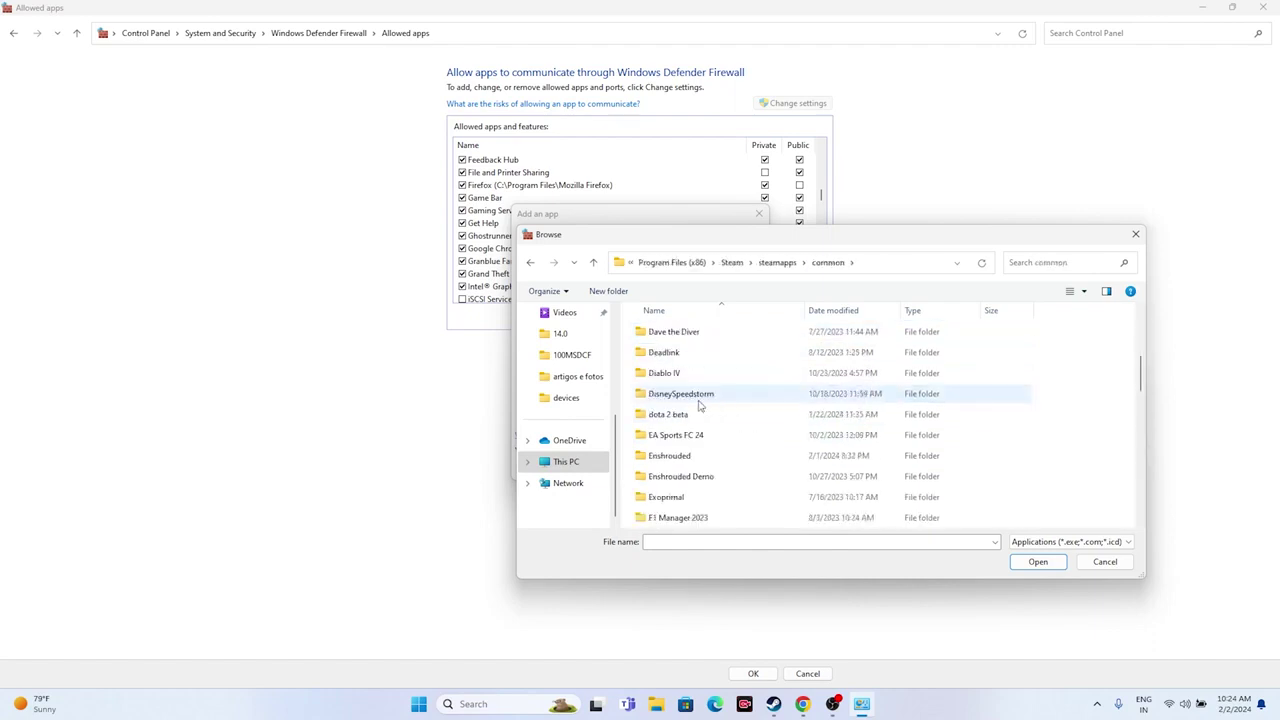
scroll(699, 405, down, 5)
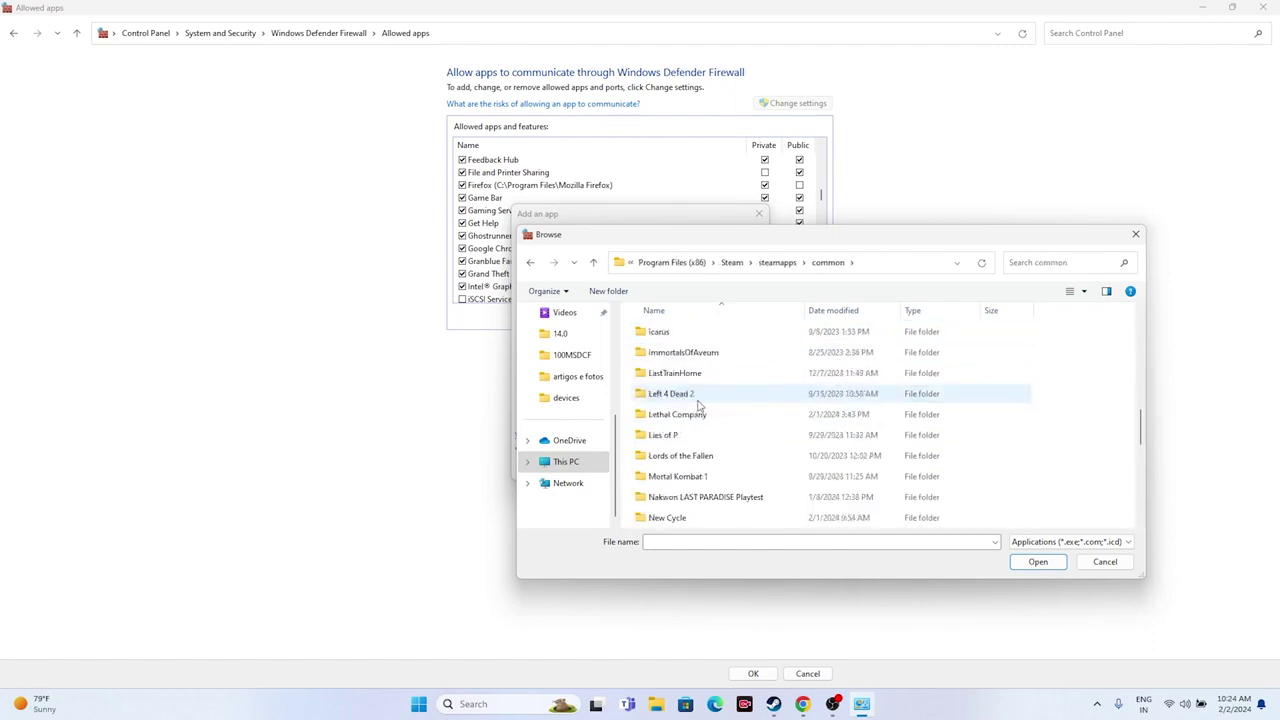
scroll(699, 405, down, 5)
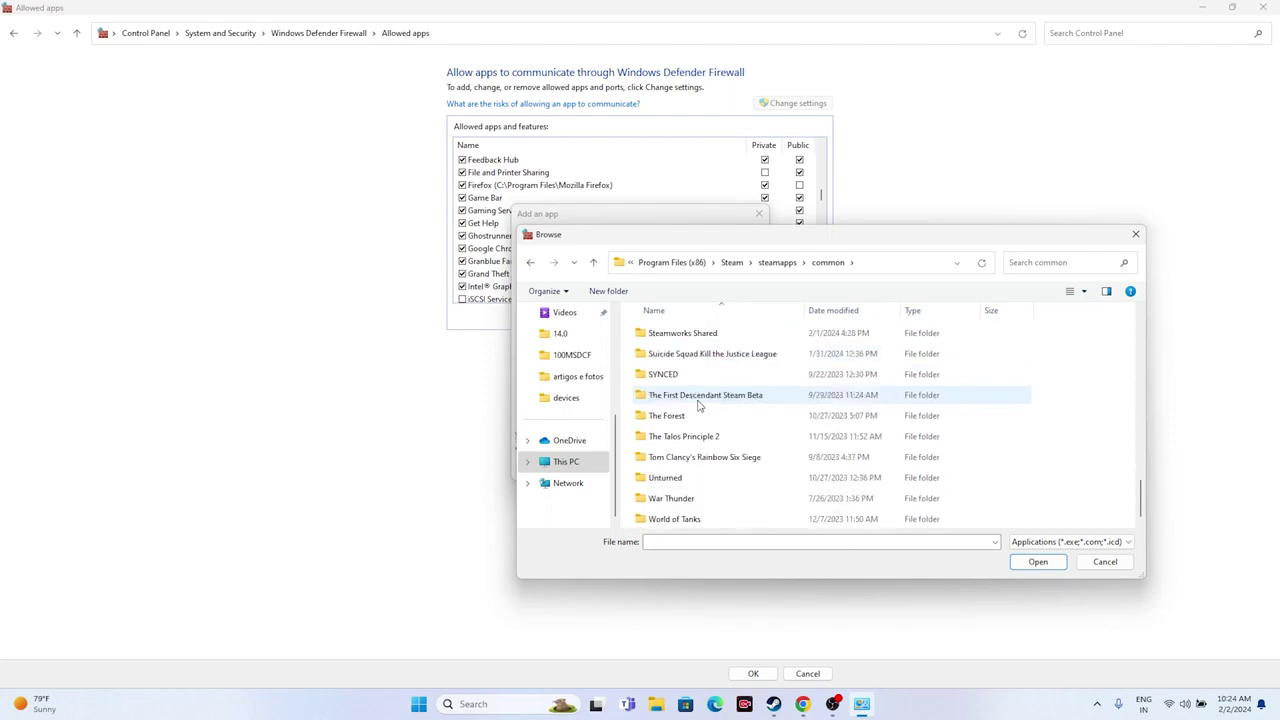
scroll(699, 405, up, 2)
scroll(699, 430, up, 4)
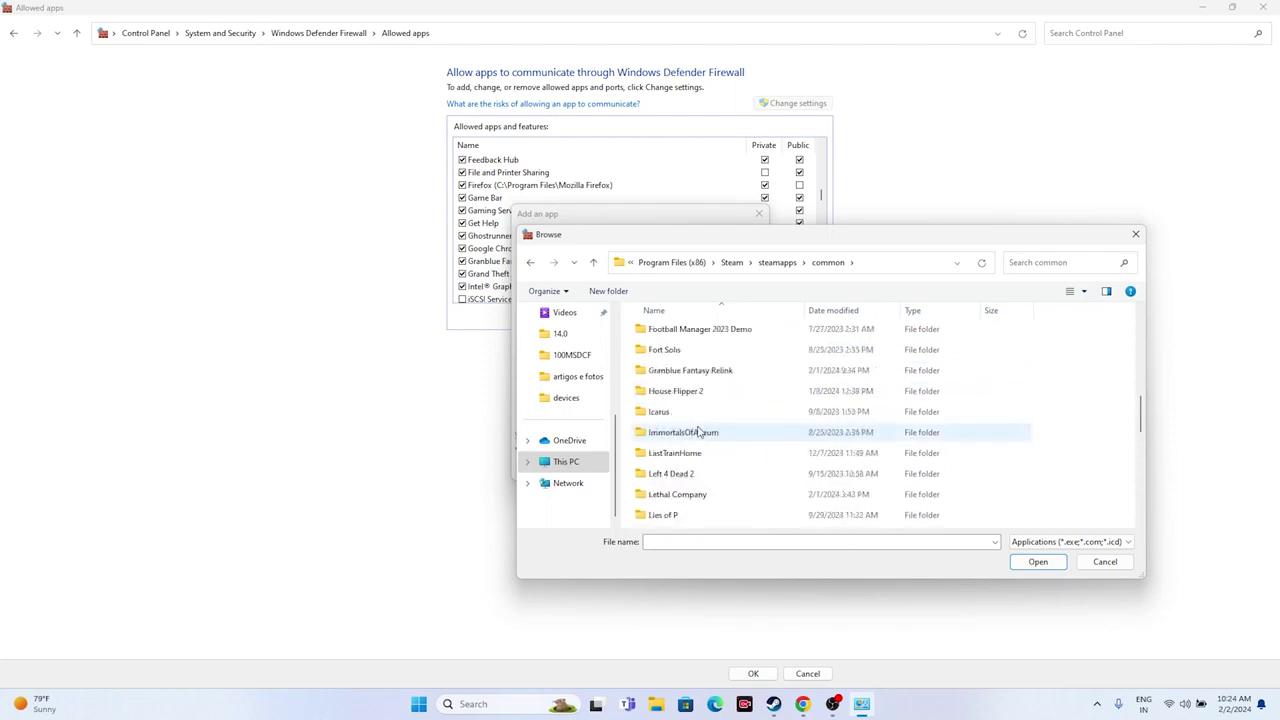
double_click(700, 371)
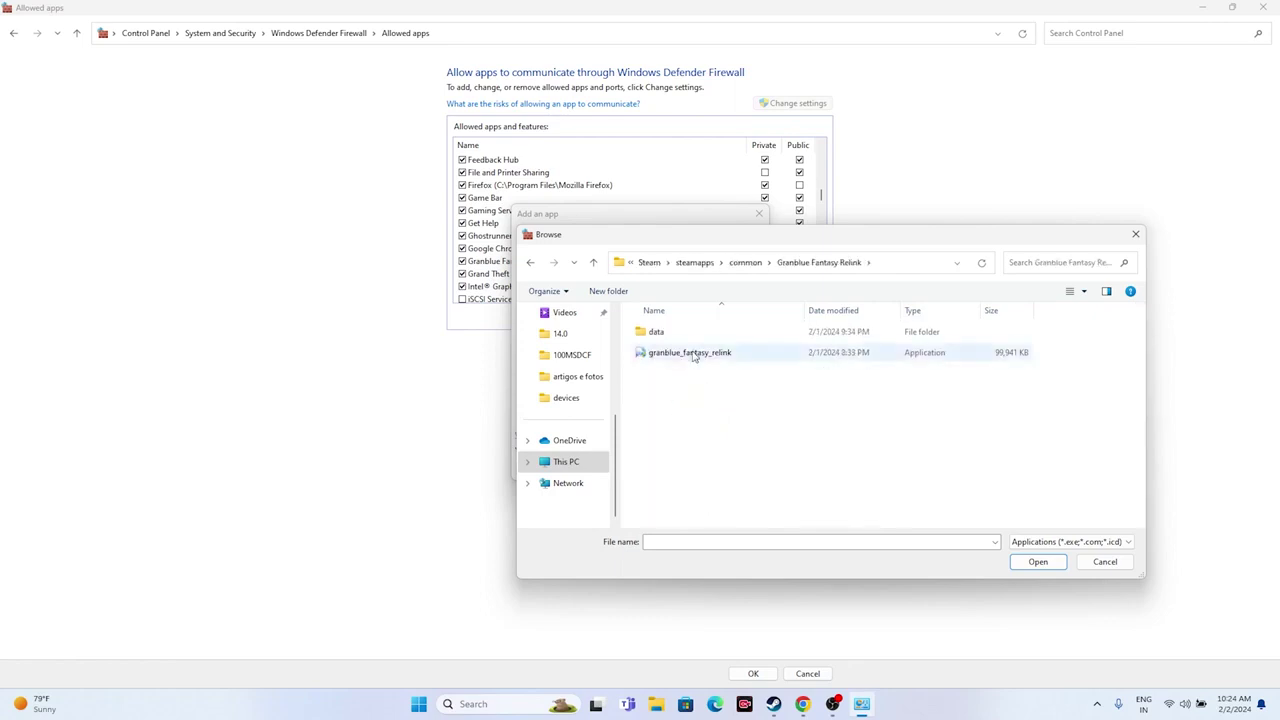
Try to add the granblue_fantasy_relink application to the firewall's allowed apps, and close the firewall window.
click(690, 352)
click(1036, 561)
click(686, 468)
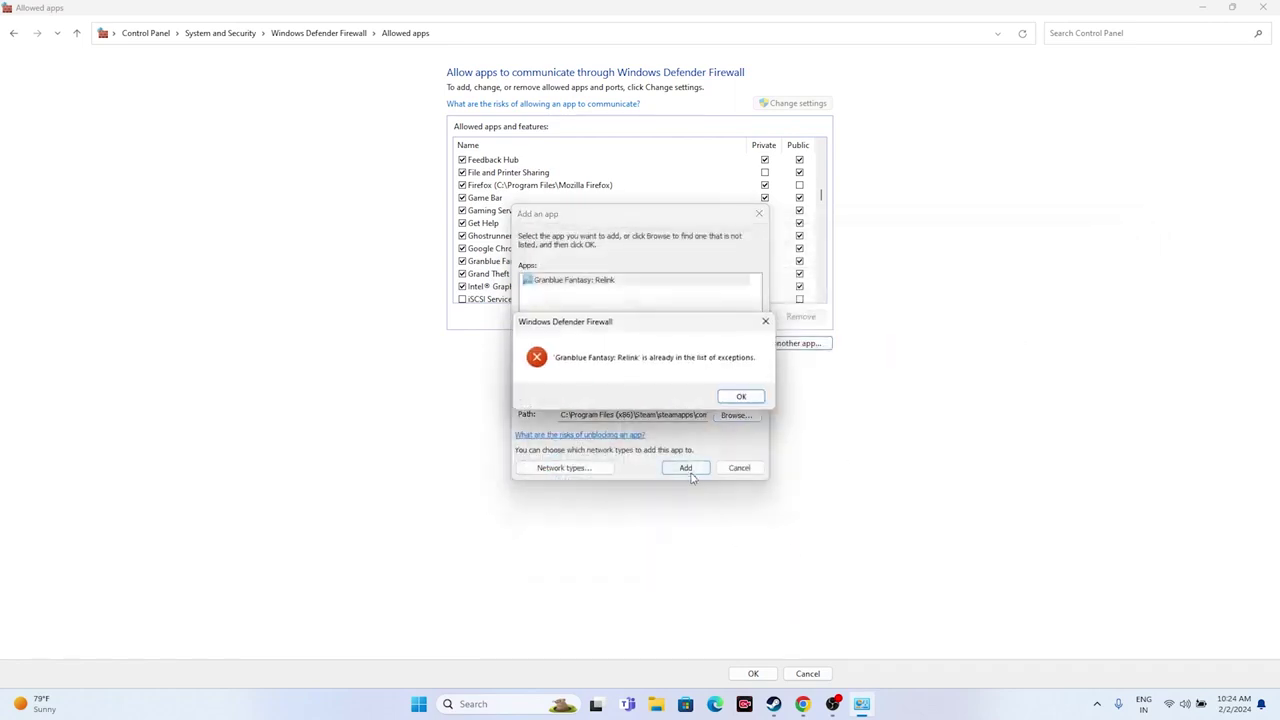
click(741, 396)
click(758, 213)
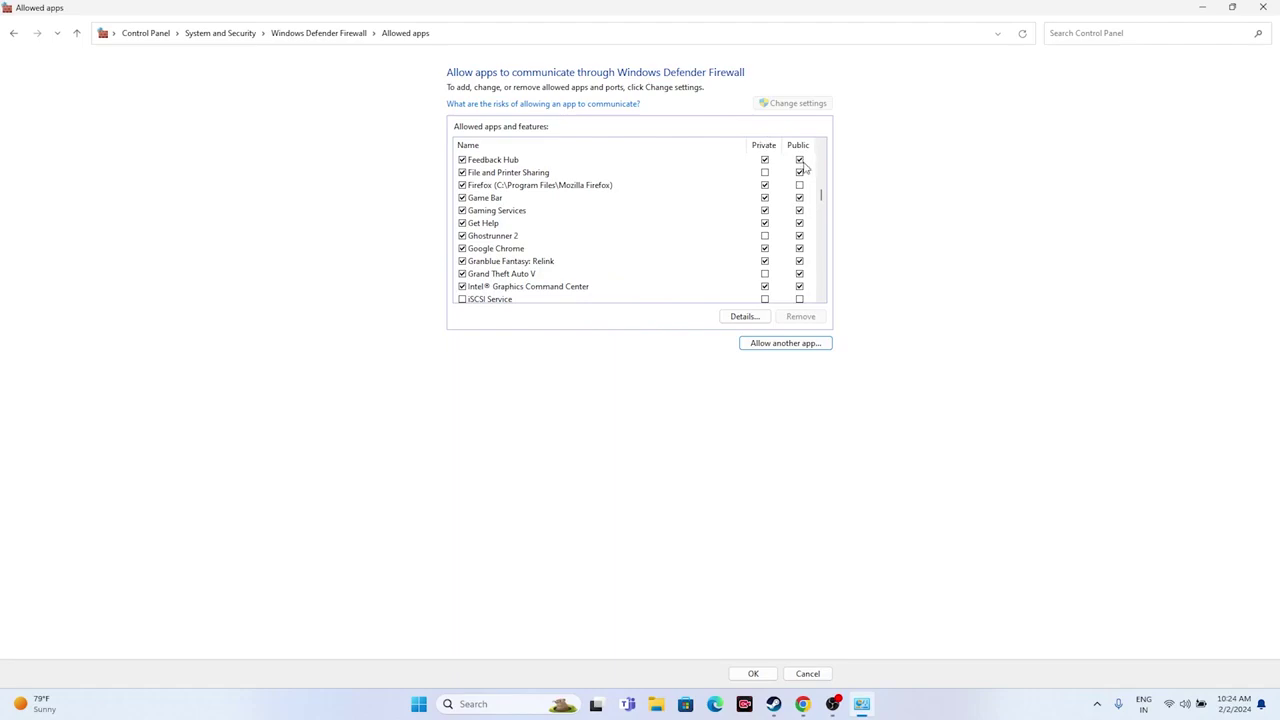
click(1271, 6)
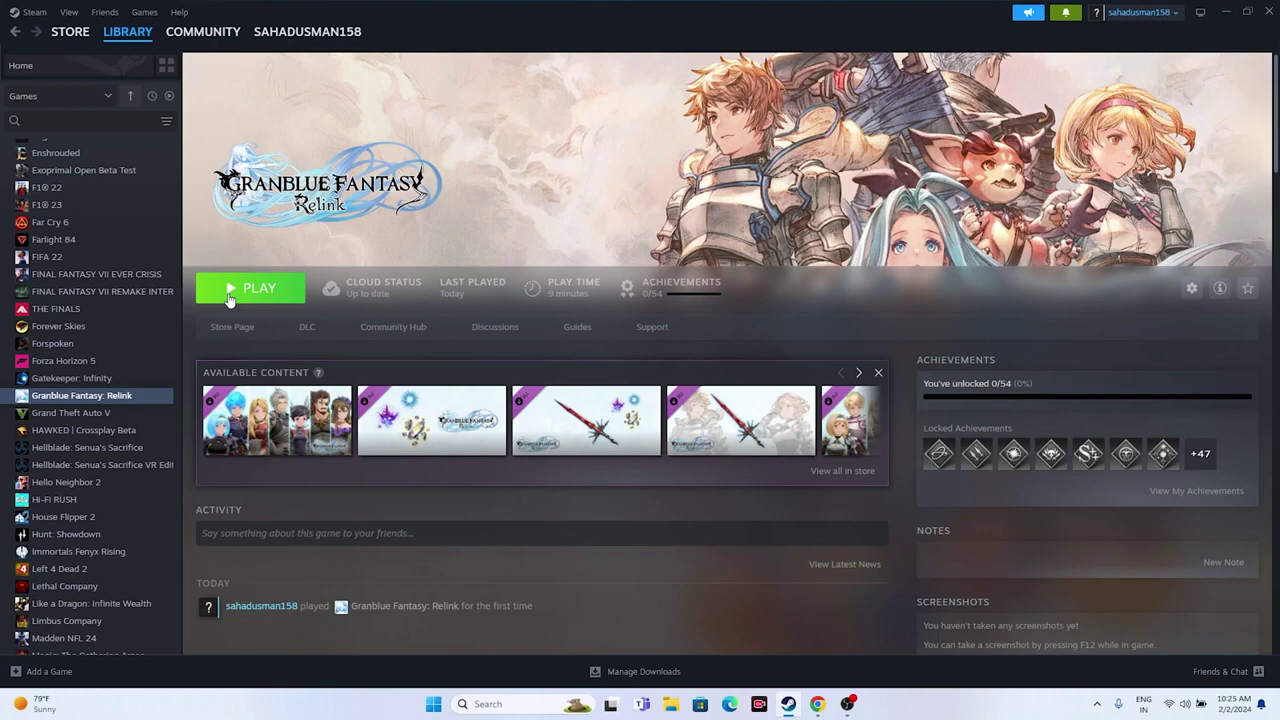
Disable all non-Microsoft services in System Configuration, apply the change, and exit without restarting.
click(486, 705)
text(system)
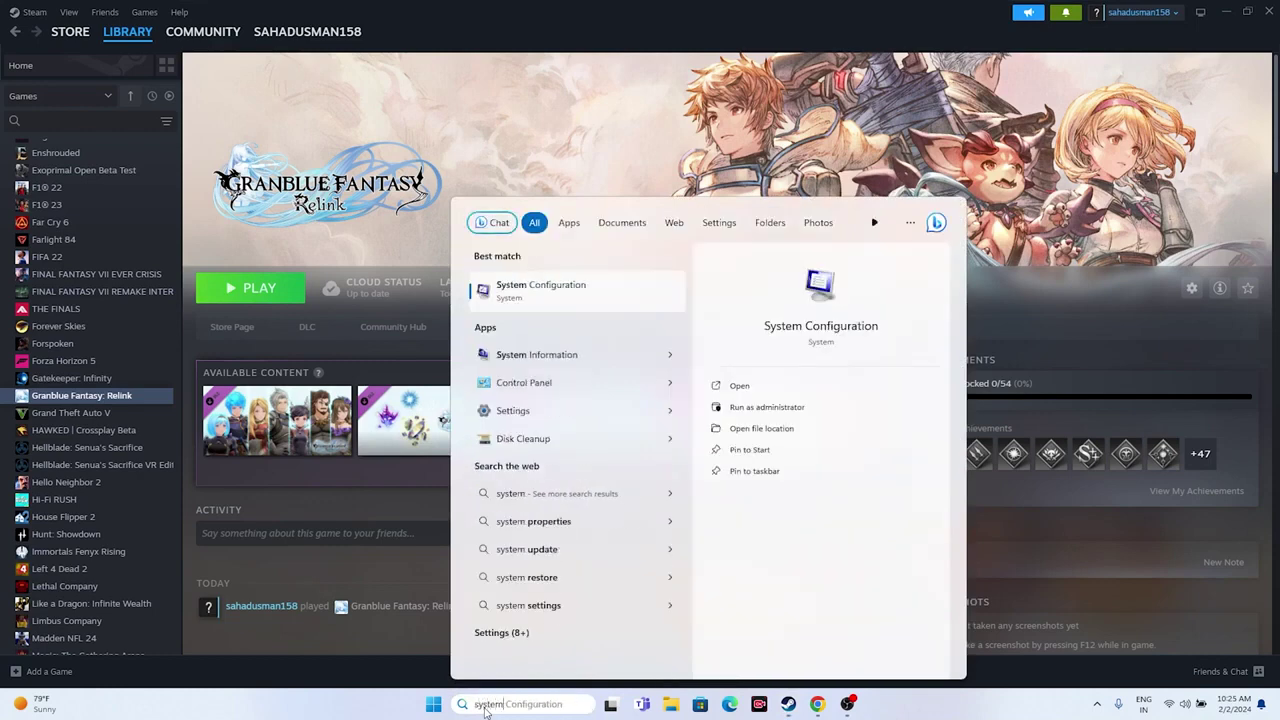
click(577, 290)
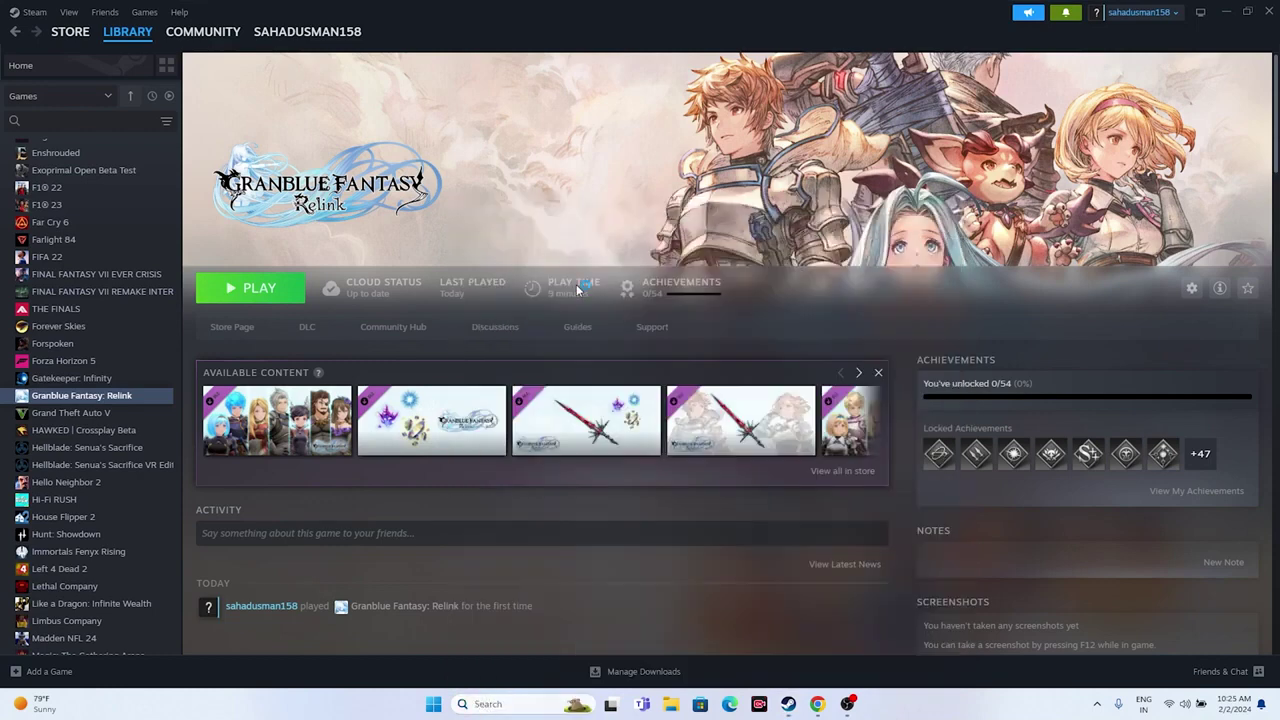
click(538, 248)
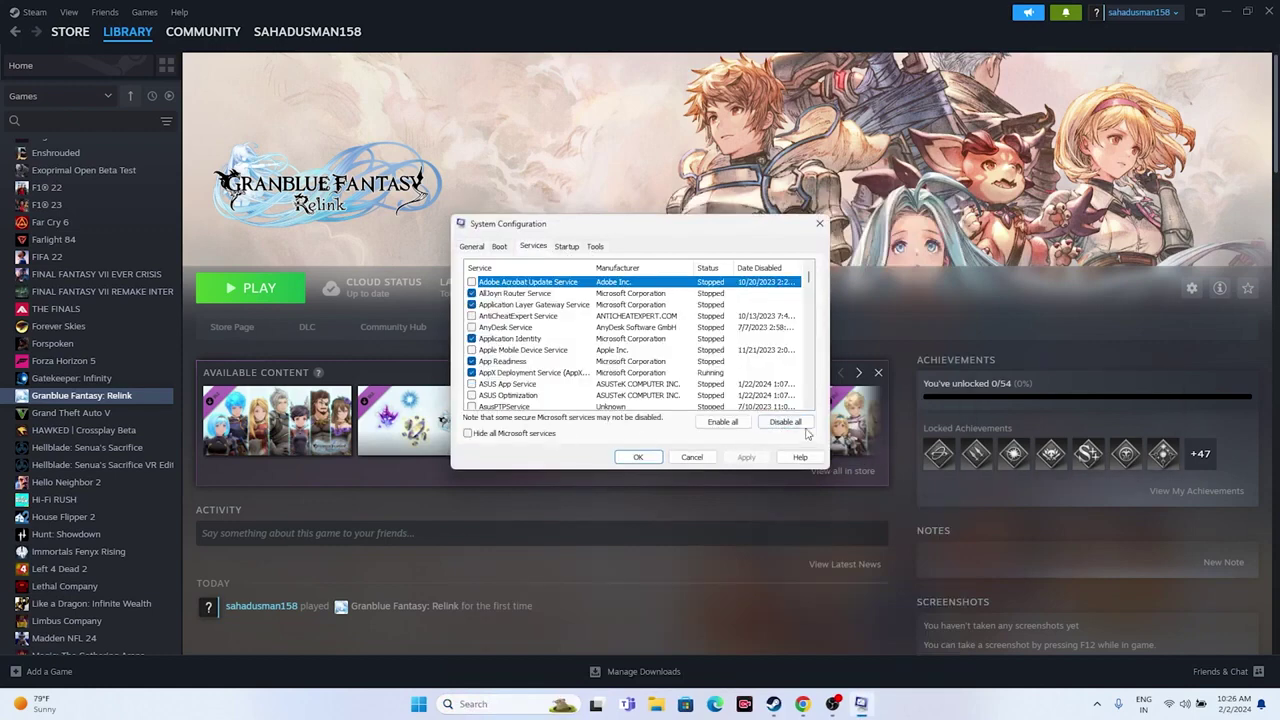
click(530, 434)
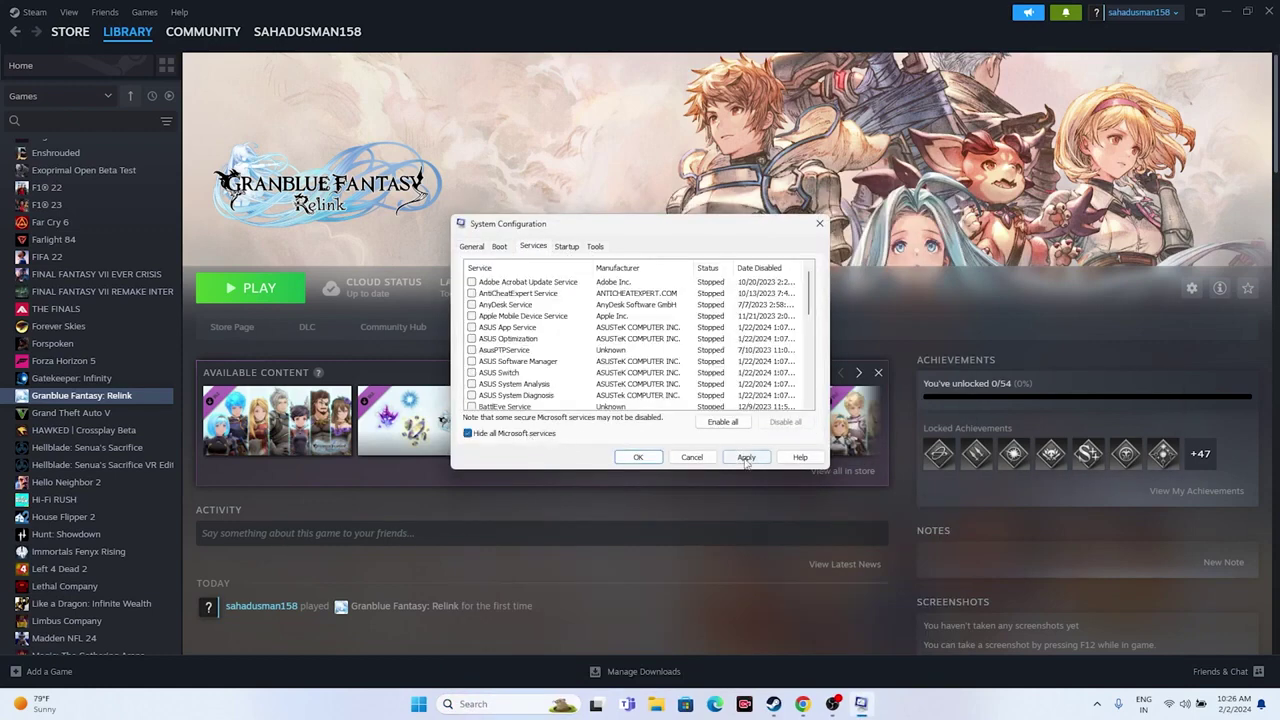
click(746, 457)
click(638, 457)
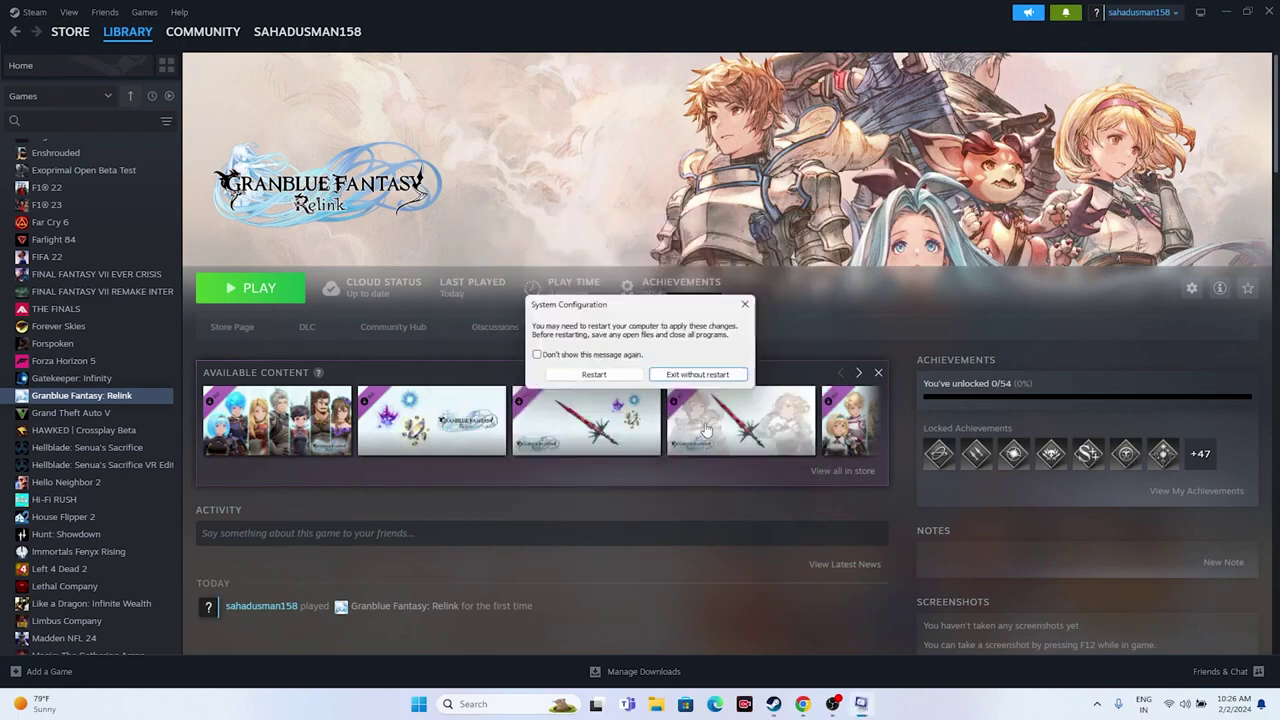
click(1225, 11)
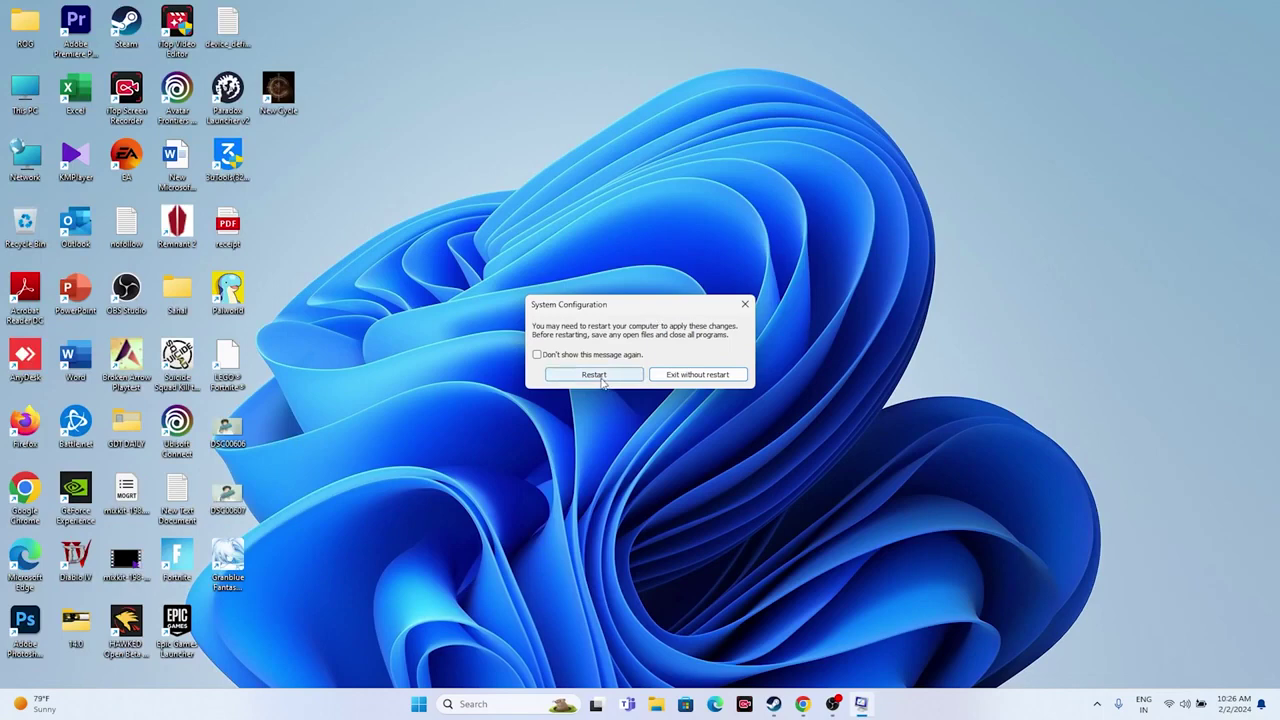
click(701, 378)
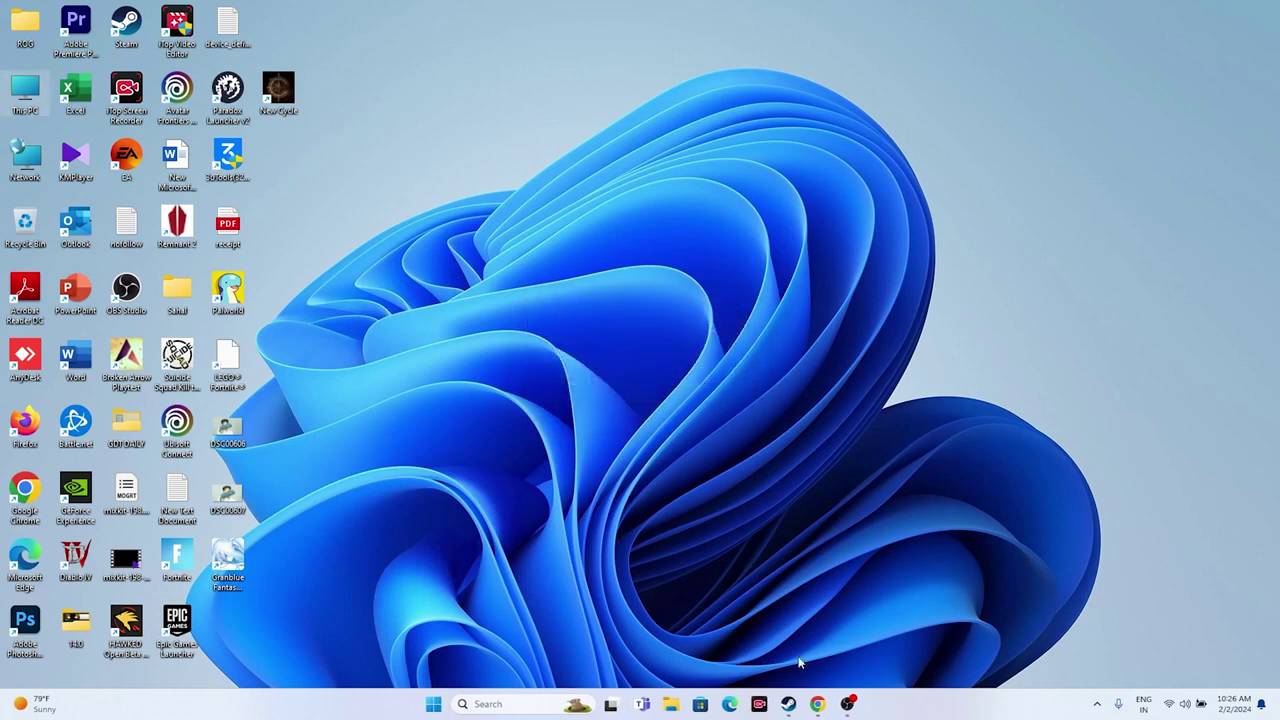
Switch to Steam, check the Steam Overlay setting in Granblue Fantasy: Relink's general properties, and close the properties.
click(788, 703)
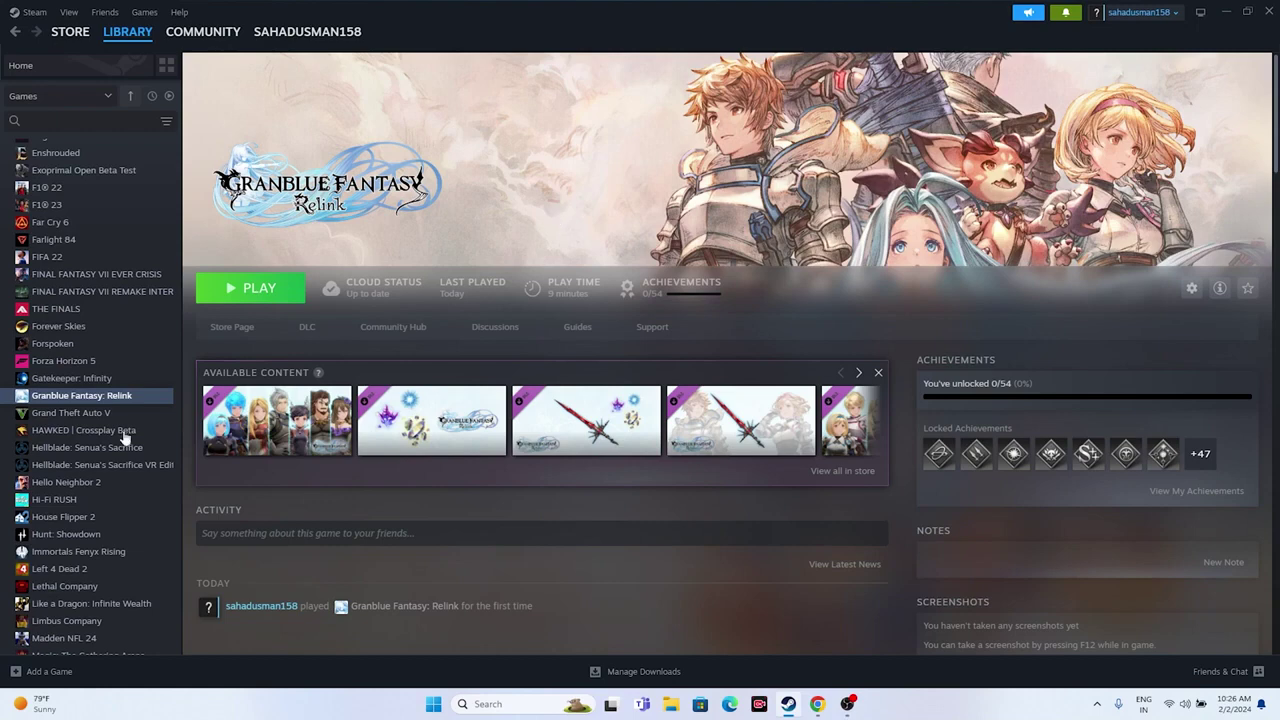
right_click(115, 398)
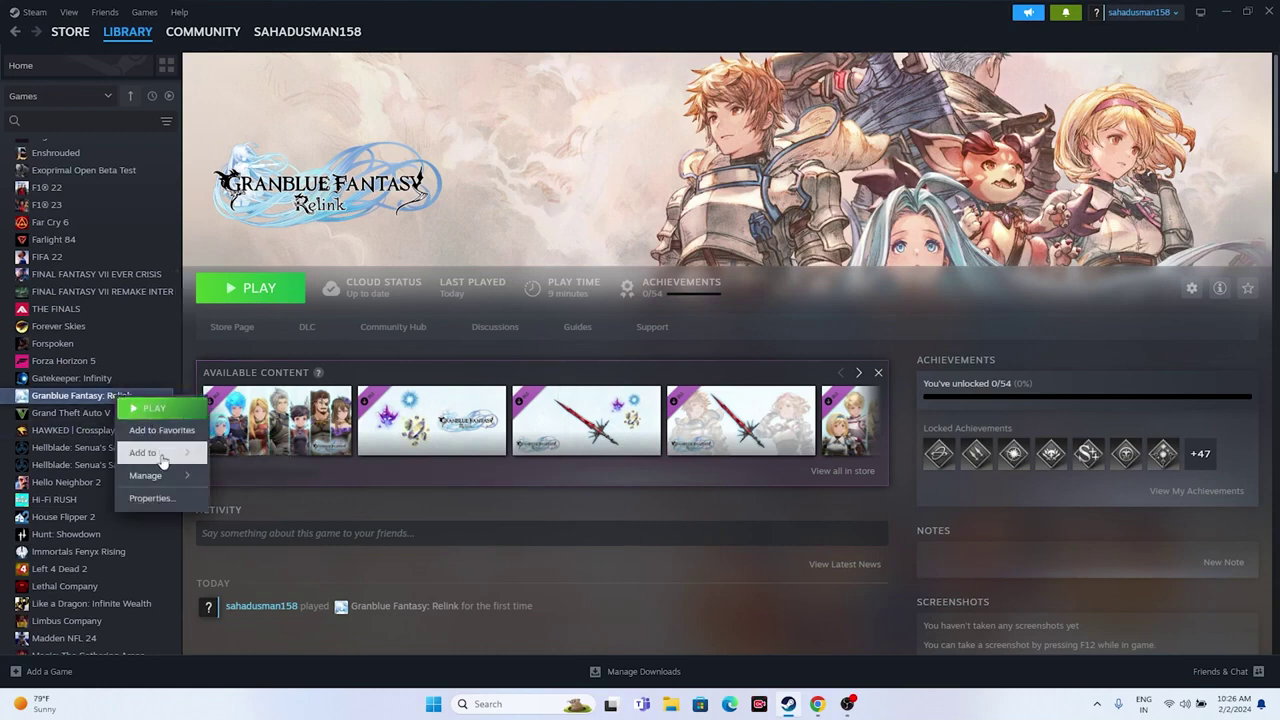
click(150, 498)
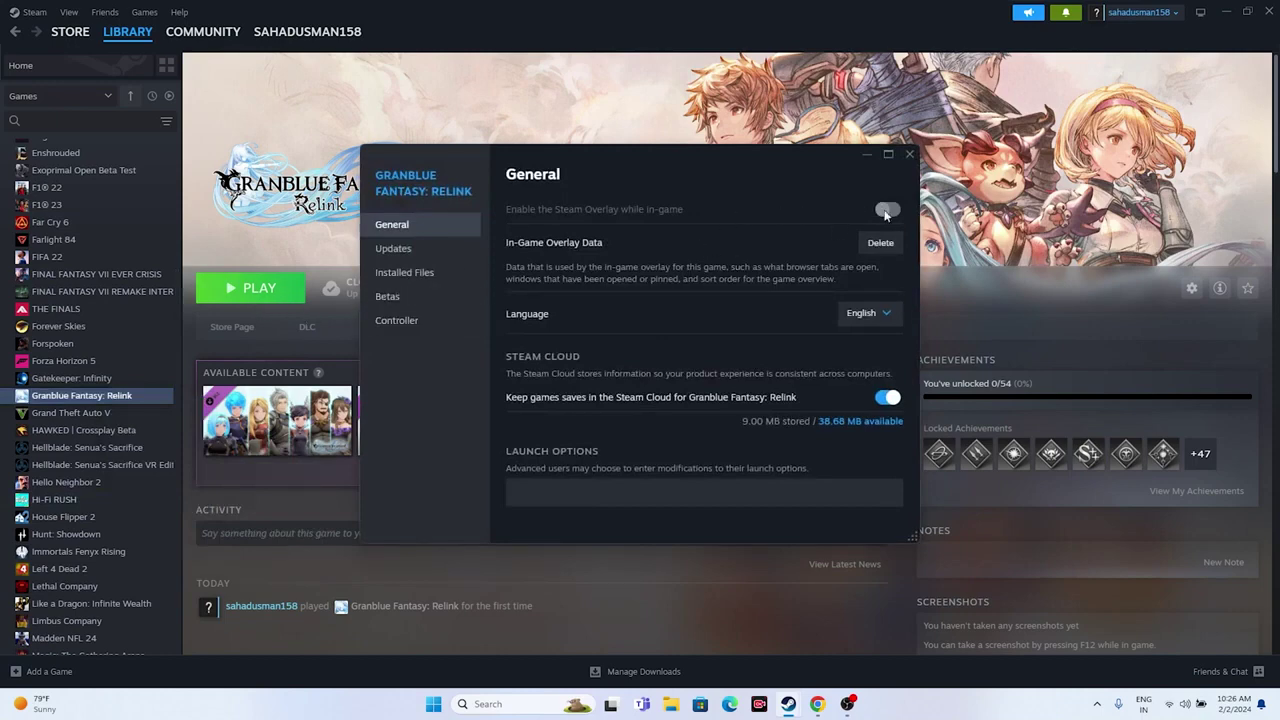
click(911, 154)
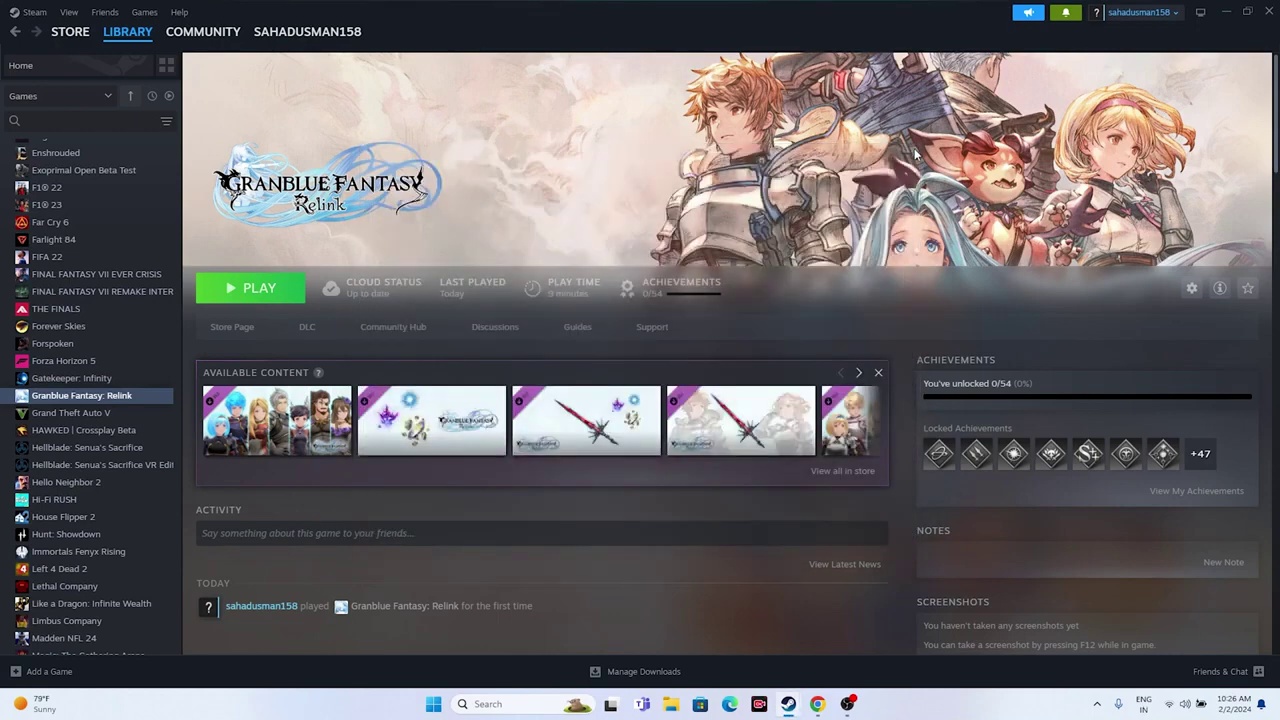
Enter -dx11 as Granblue Fantasy: Relink's launch option in its Steam properties, change it to -dx12, and close the properties.
right_click(132, 398)
click(164, 498)
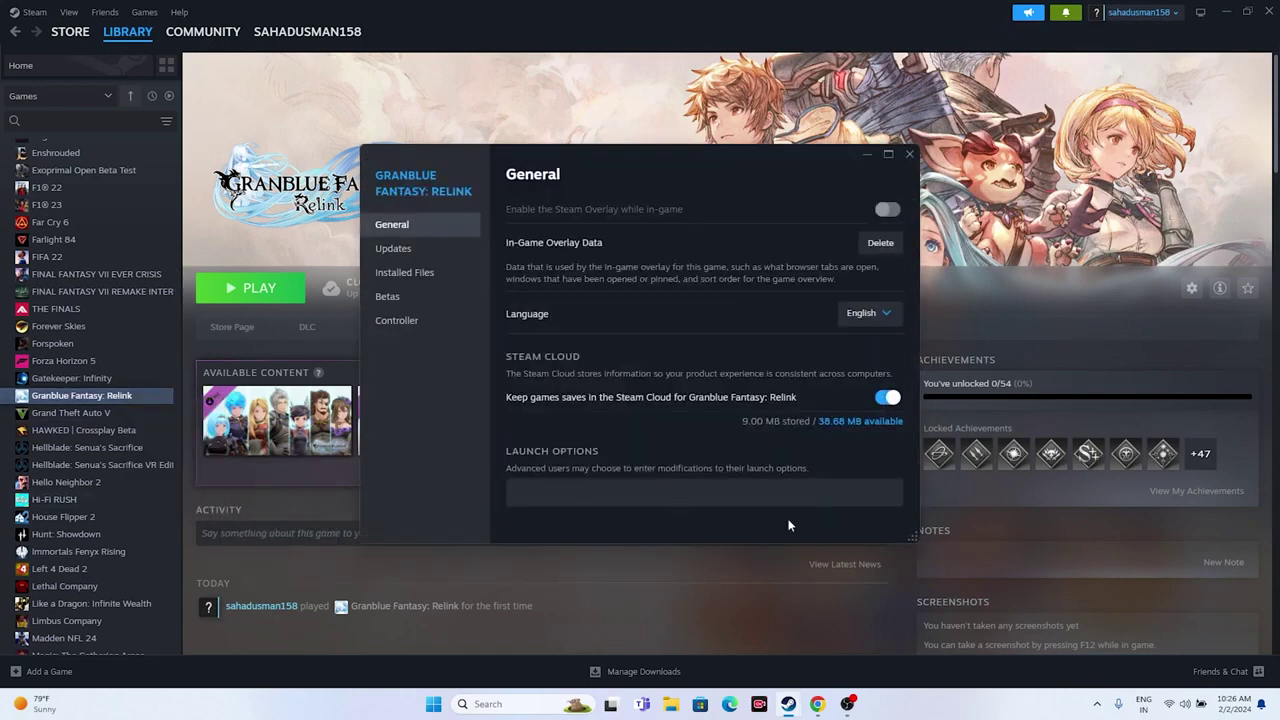
click(588, 489)
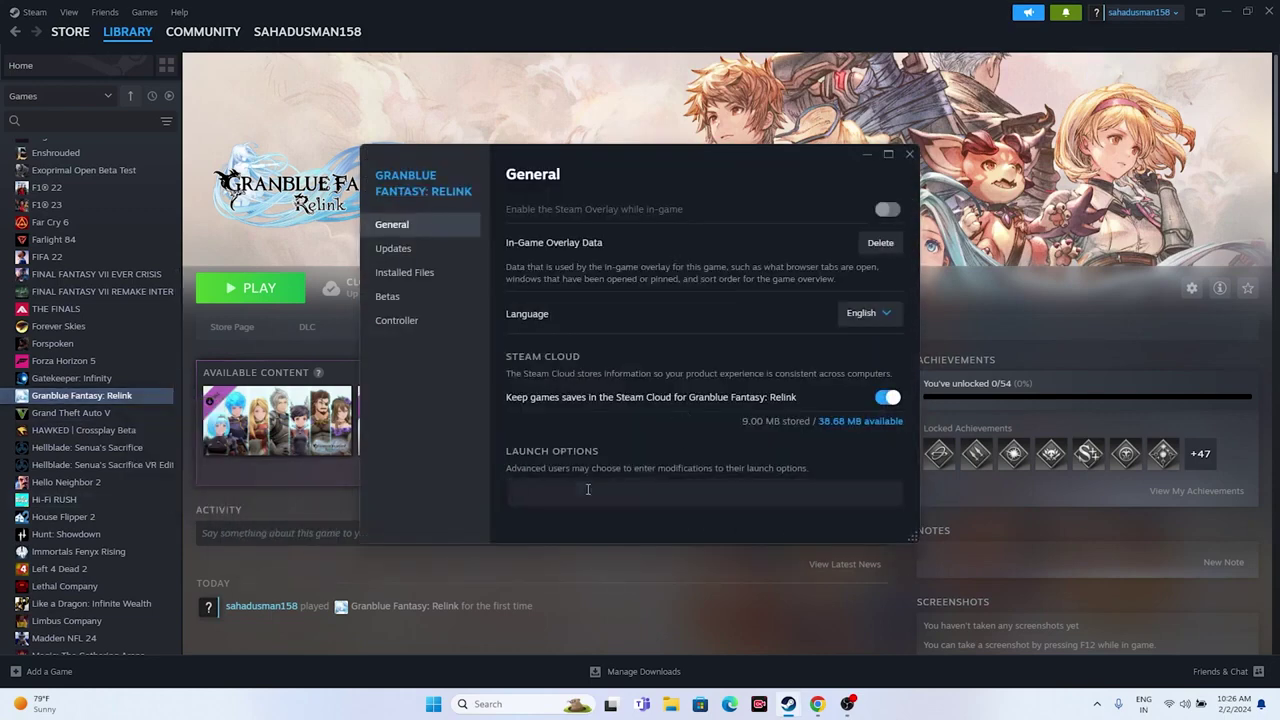
text(-dx11)
key(BackSpace)
text(2)
click(909, 154)
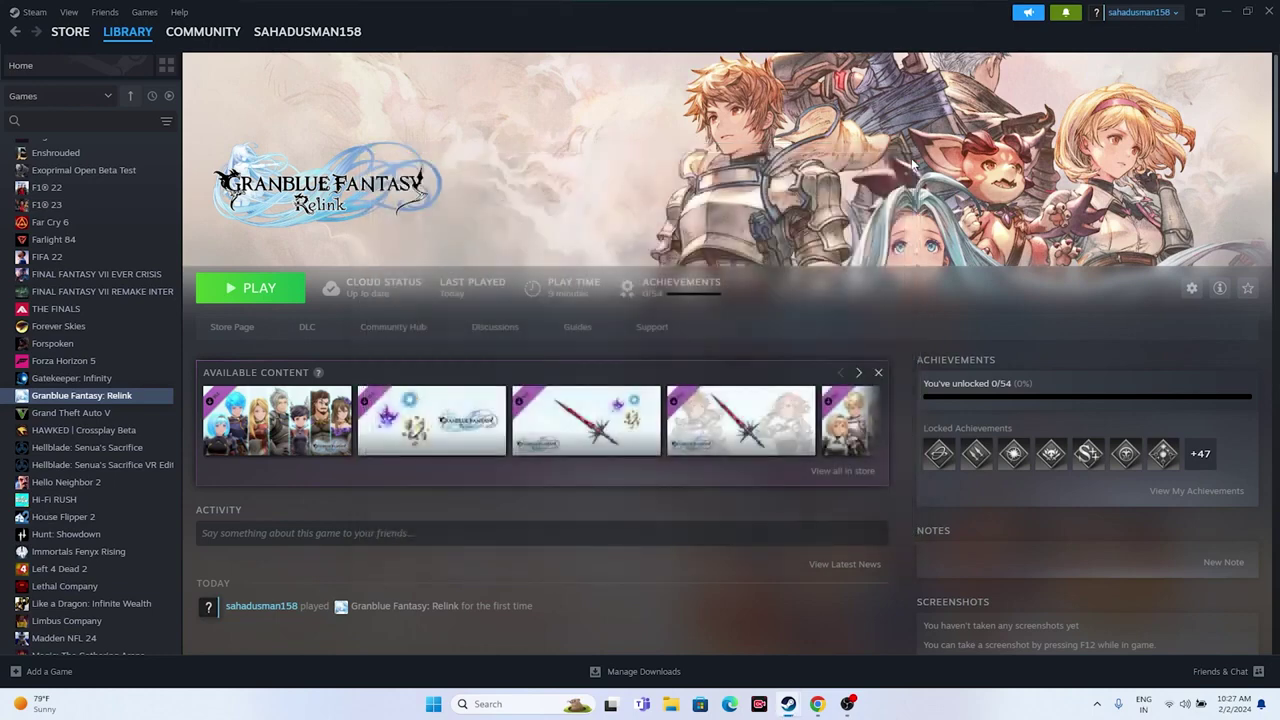
Minimize Steam, examine the running apps and background processes in a maximized Task Manager, and close it.
click(1230, 11)
right_click(433, 705)
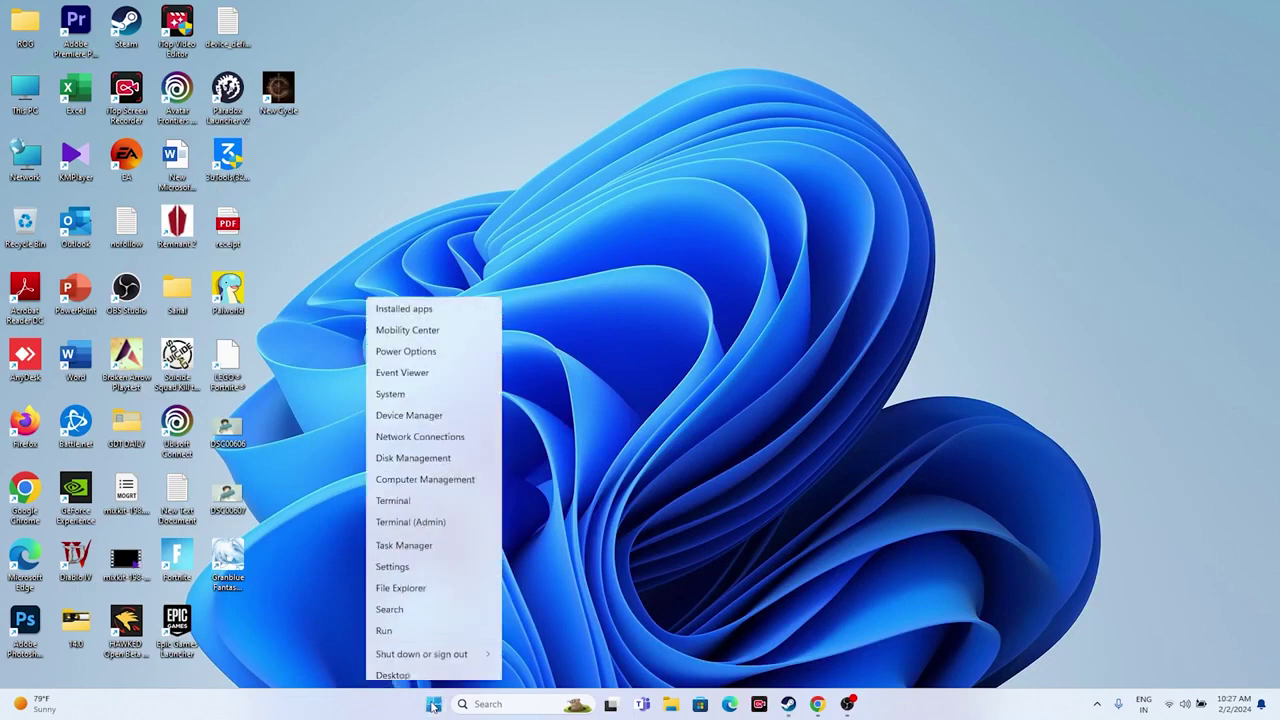
click(437, 543)
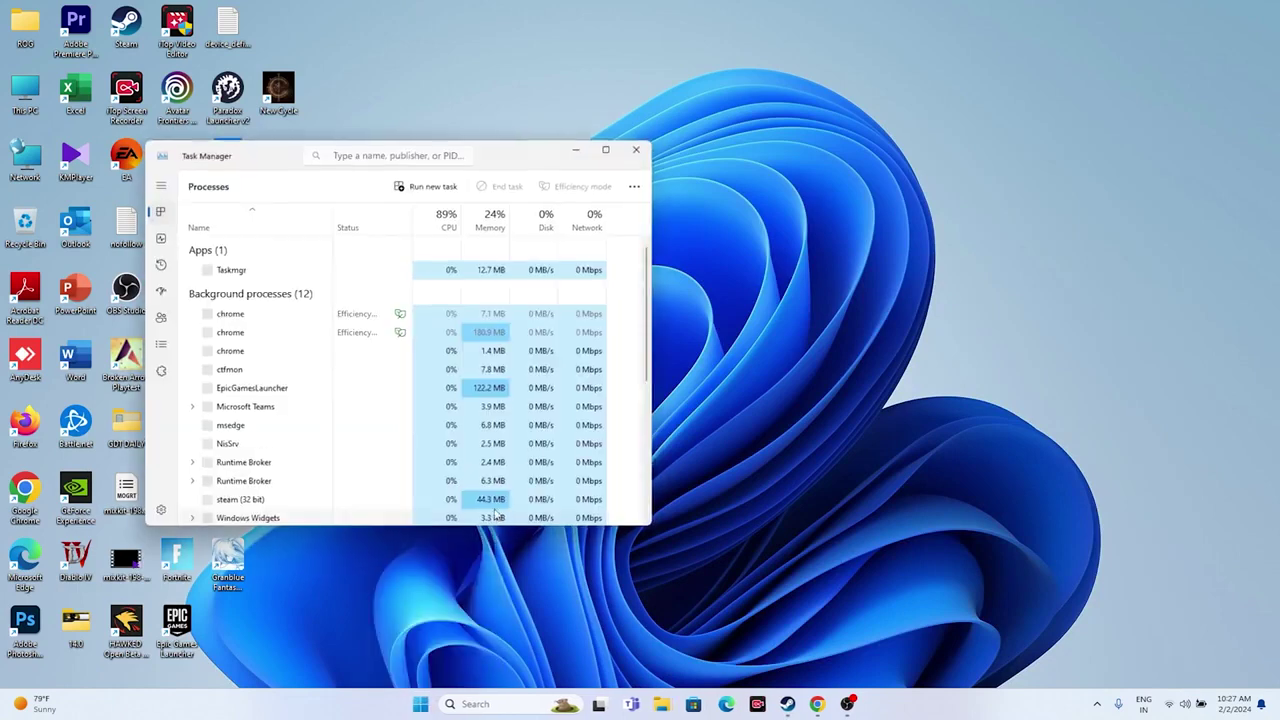
click(605, 149)
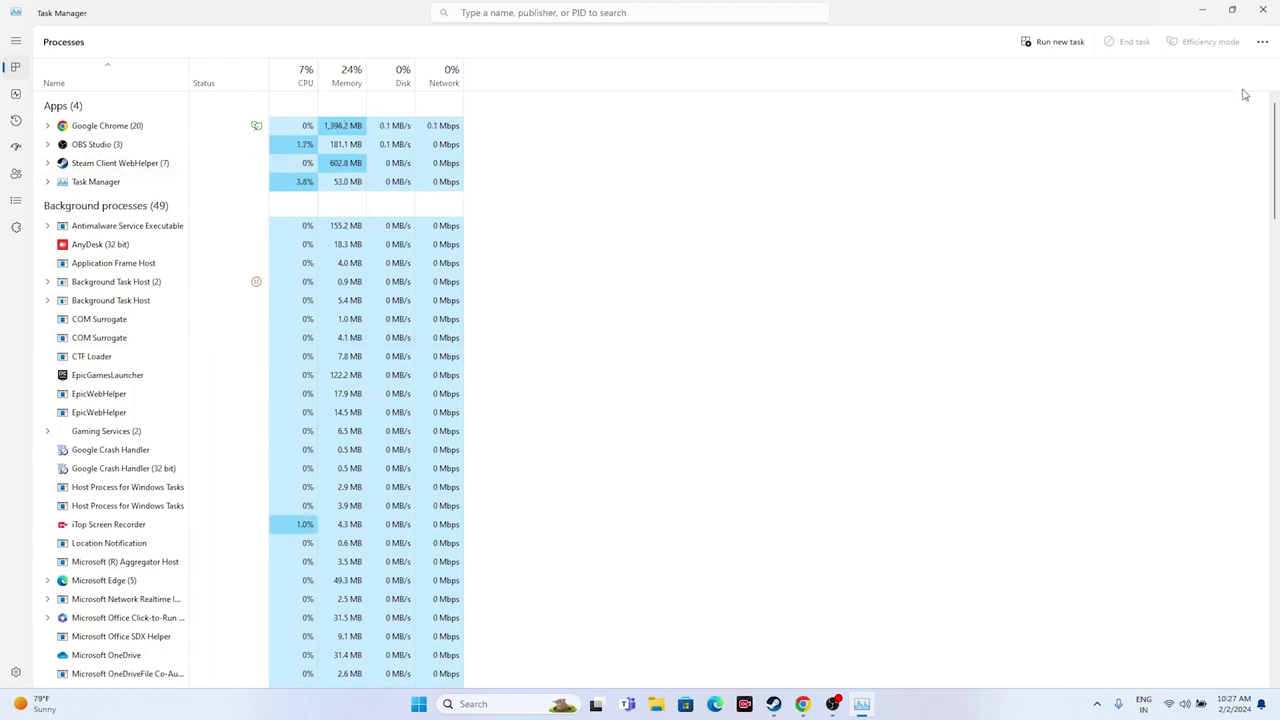
click(1264, 20)
click(788, 703)
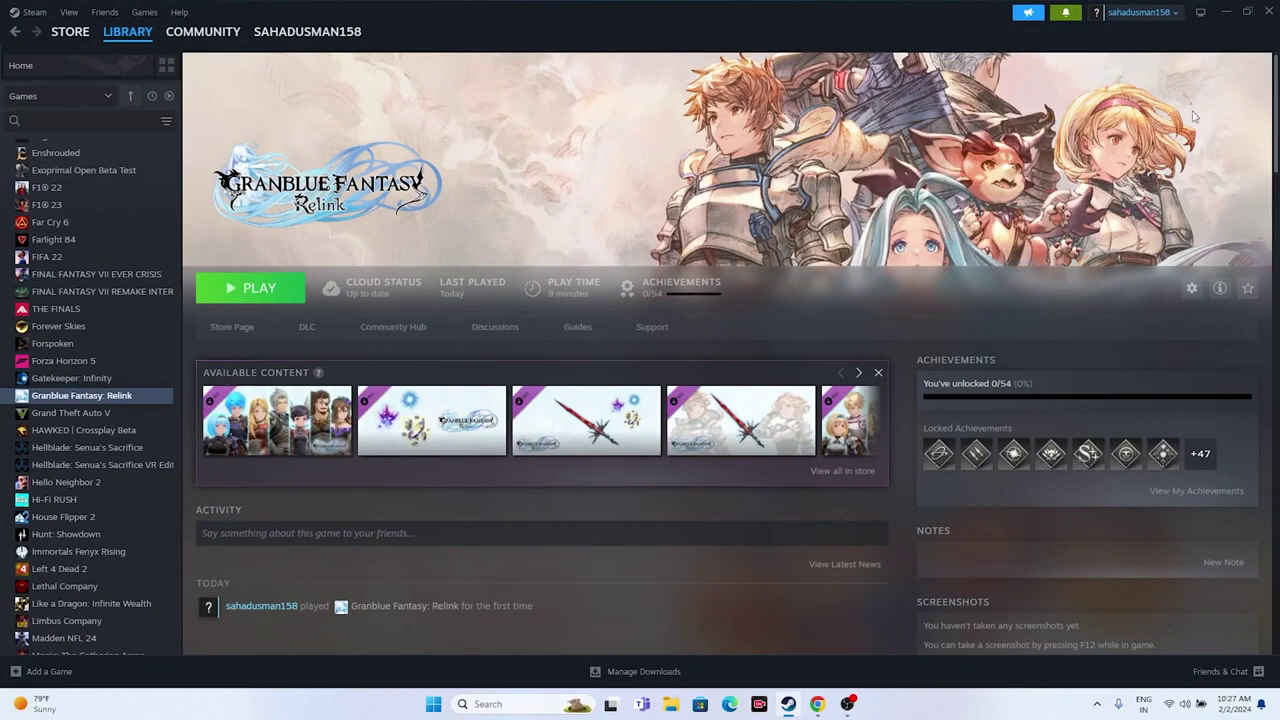
click(1225, 12)
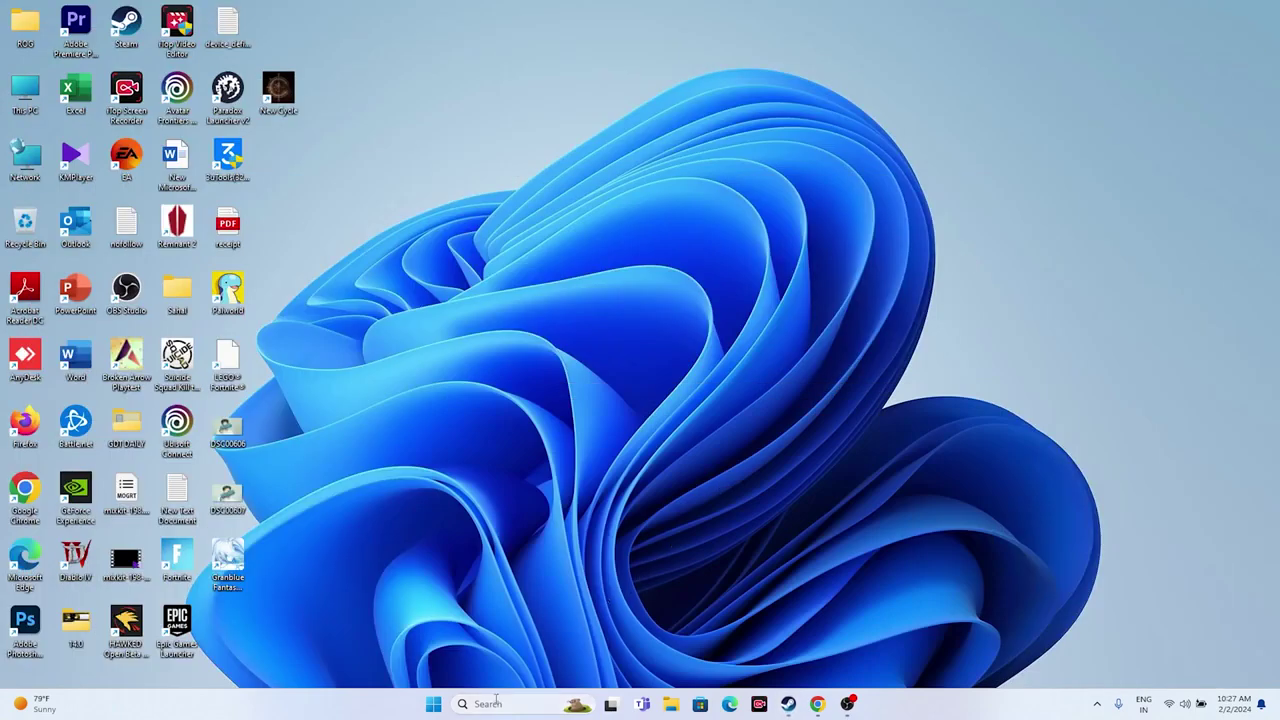
Open the Windows display graphics settings and start adding a desktop app to the custom options for apps.
click(498, 704)
click(538, 438)
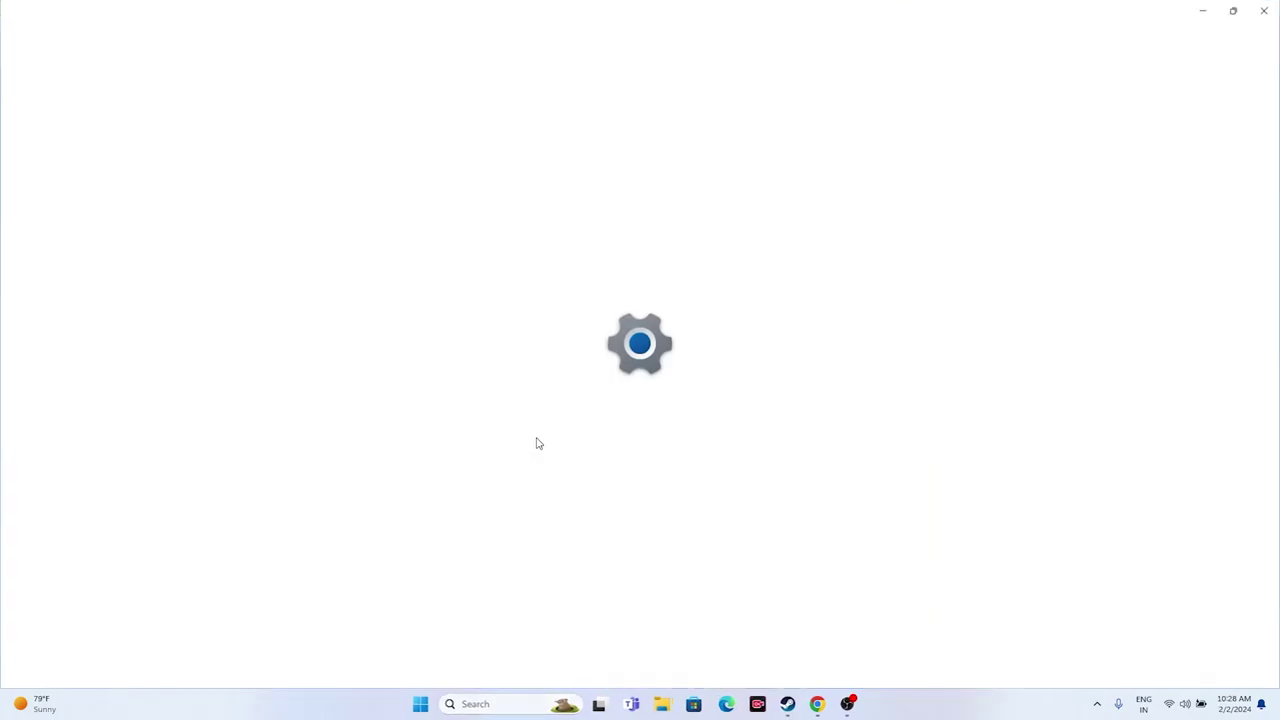
scroll(900, 265, down, 3)
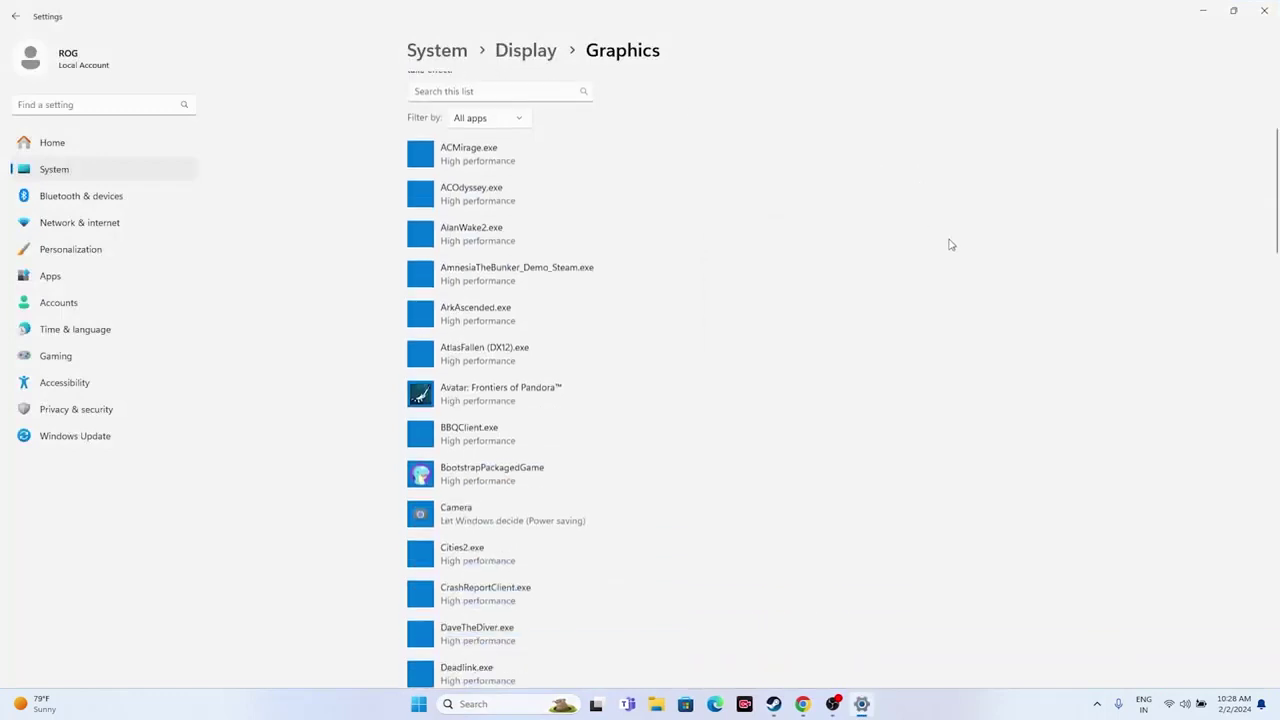
scroll(1131, 268, up, 3)
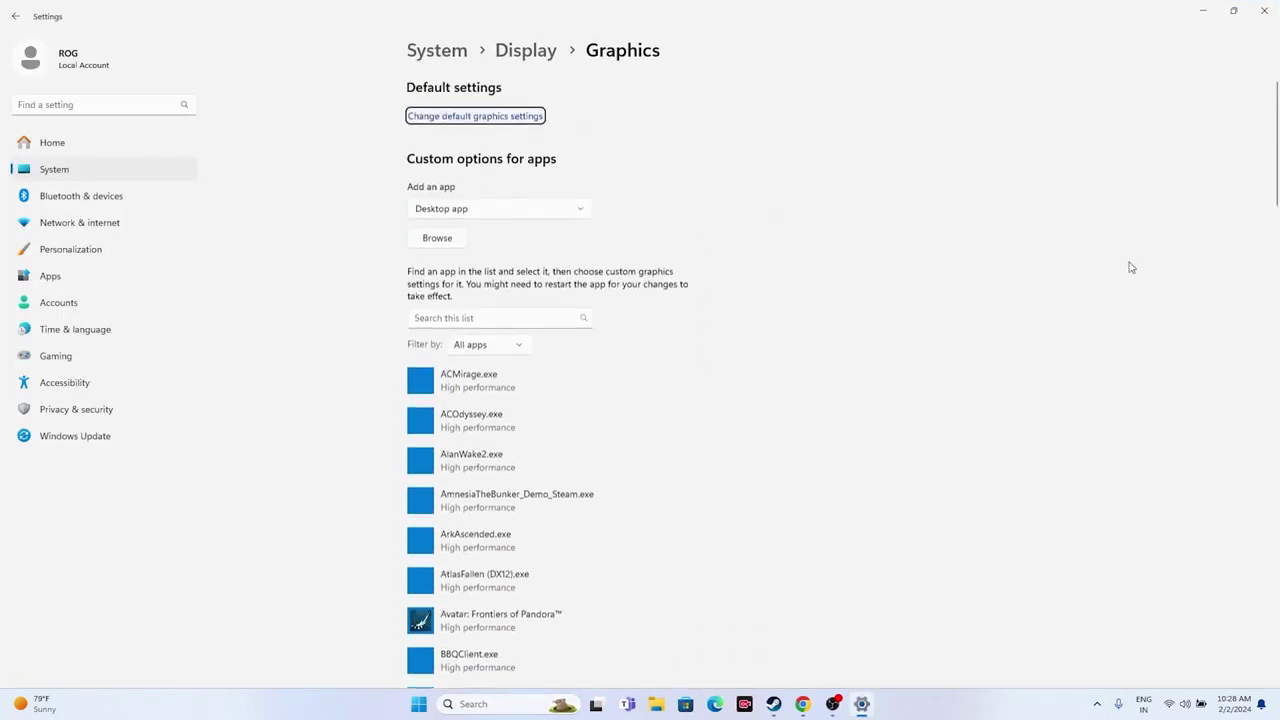
click(445, 240)
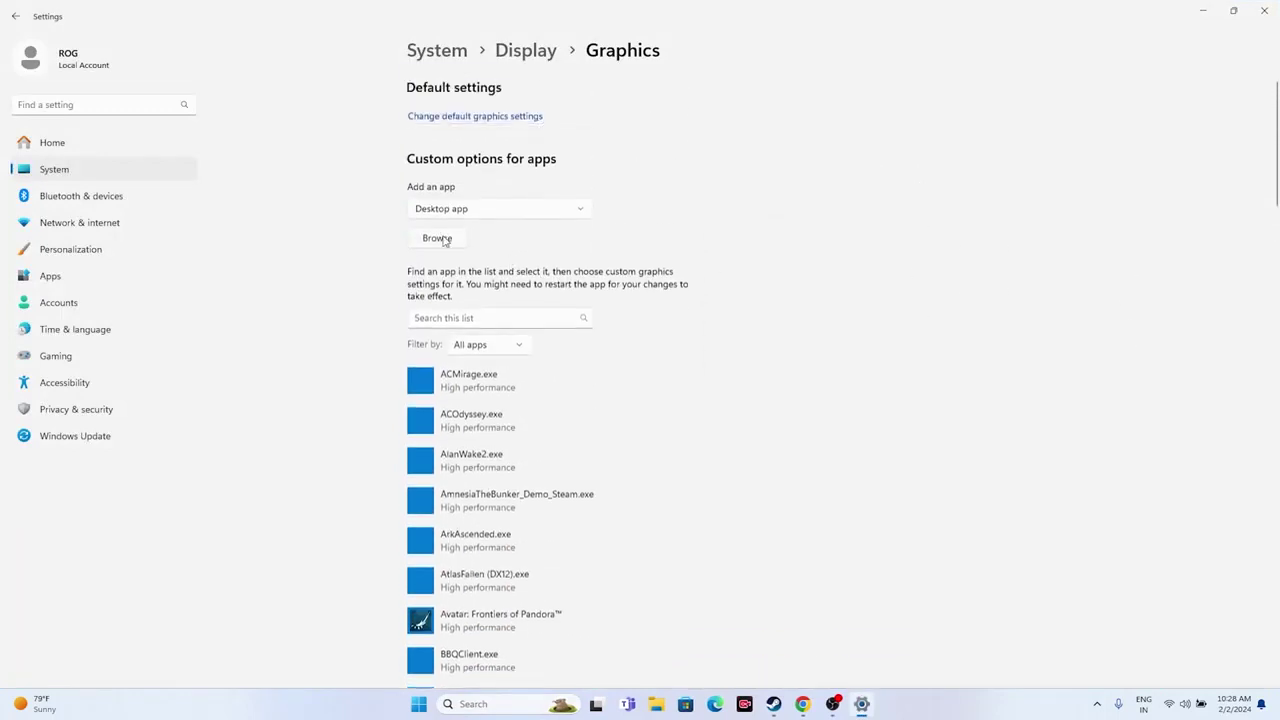
Go to C:\Program Files (x86)\Steam\steamapps\common in the file browser.
double_click(190, 118)
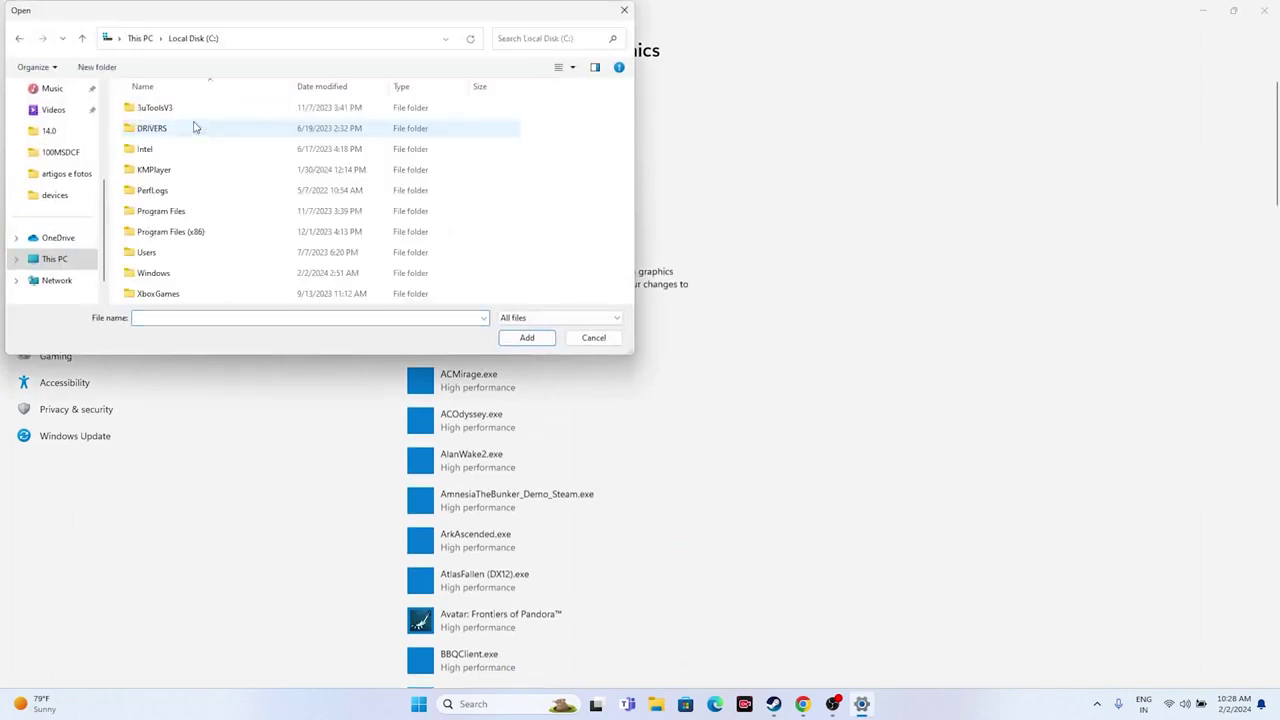
double_click(170, 231)
scroll(213, 213, down, 7)
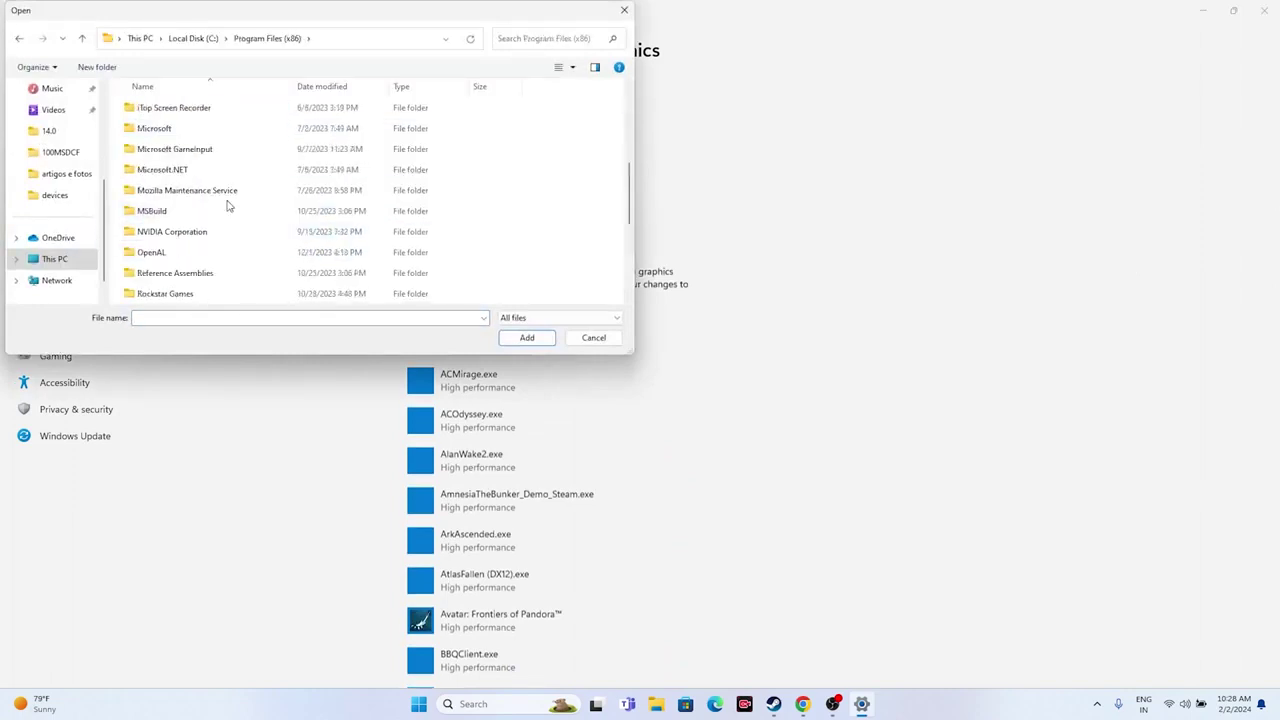
double_click(177, 192)
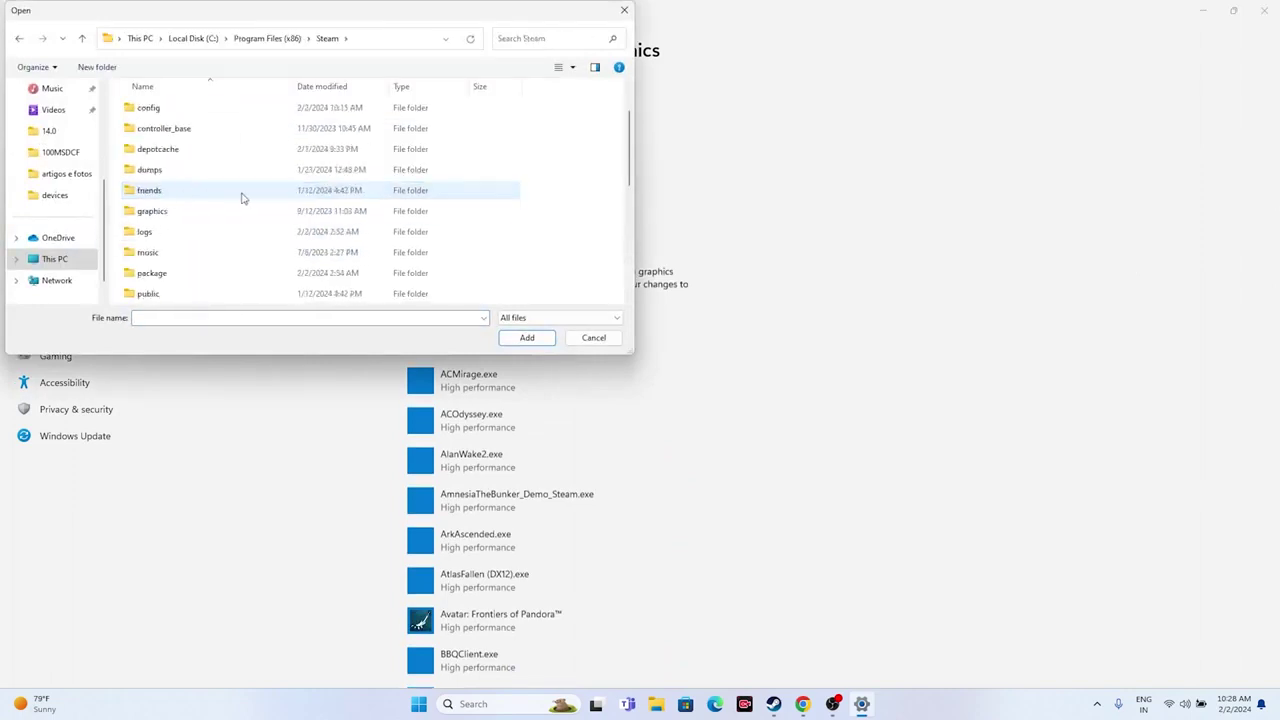
scroll(243, 197, down, 3)
click(208, 233)
double_click(208, 233)
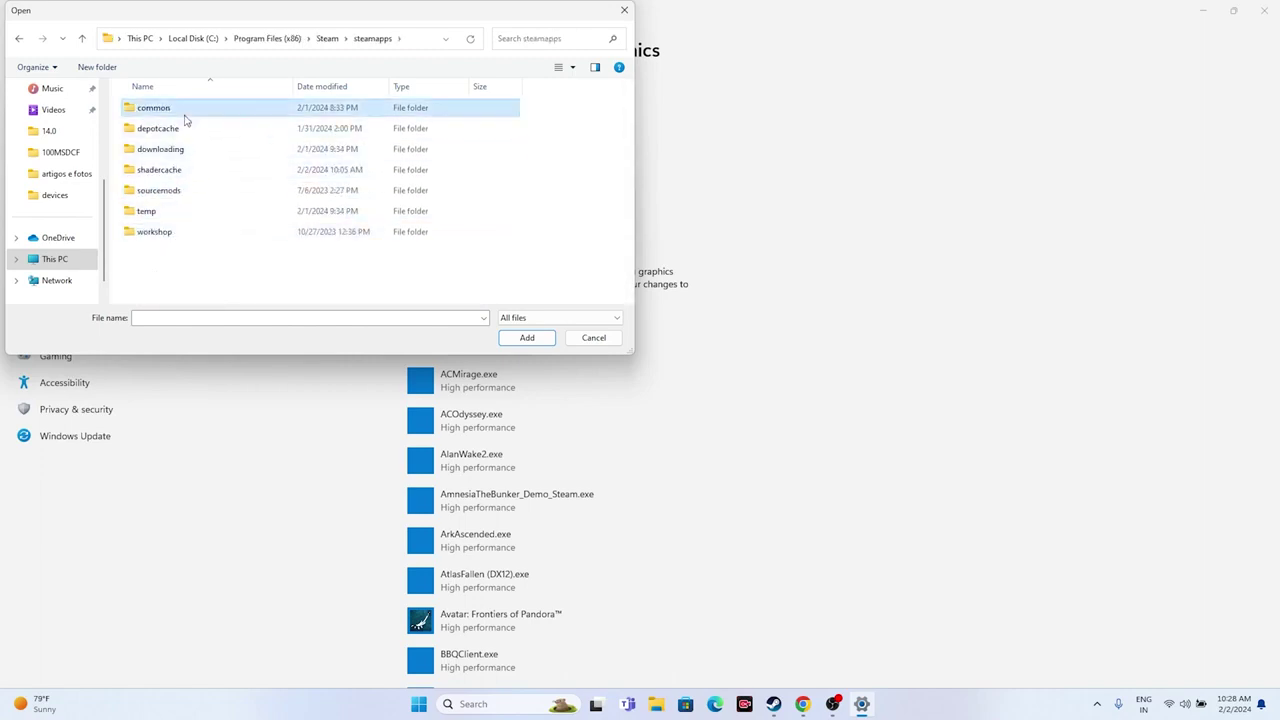
double_click(183, 110)
Find and open the Granblue Fantasy Relink folder inside the common folder.
scroll(225, 191, down, 3)
scroll(225, 191, down, 5)
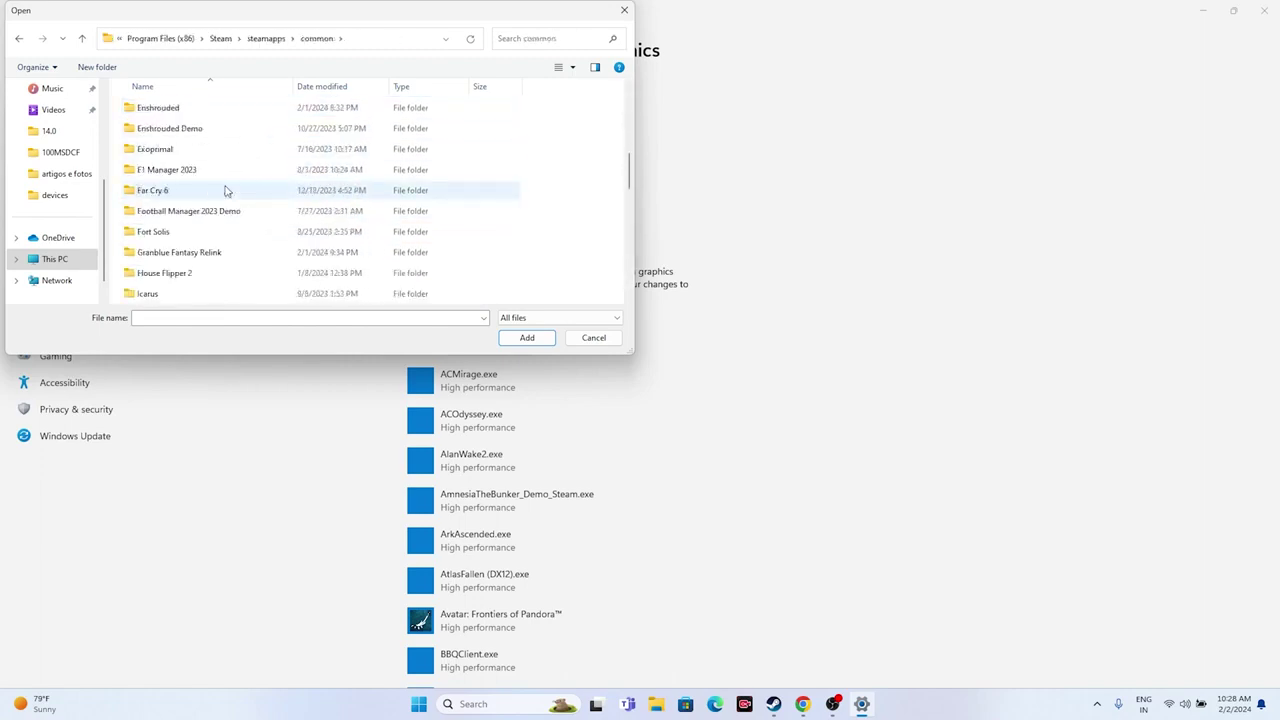
scroll(225, 191, down, 5)
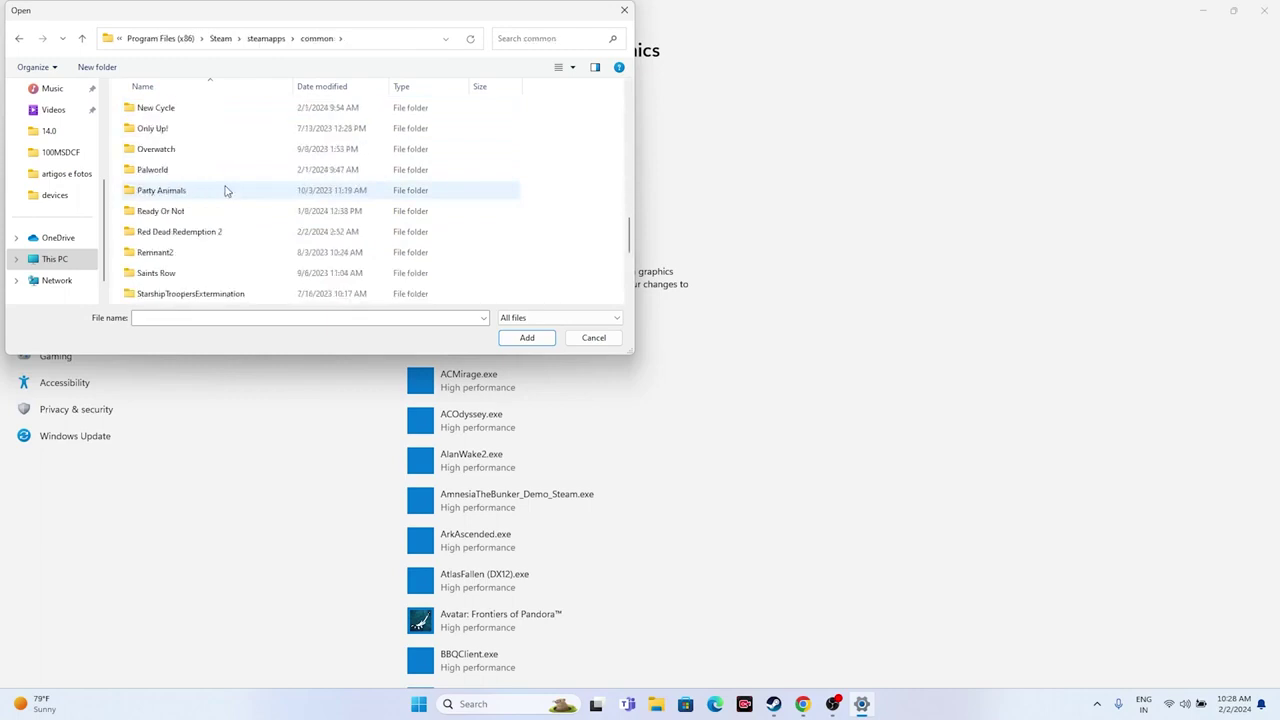
scroll(225, 191, down, 3)
scroll(225, 191, down, 1)
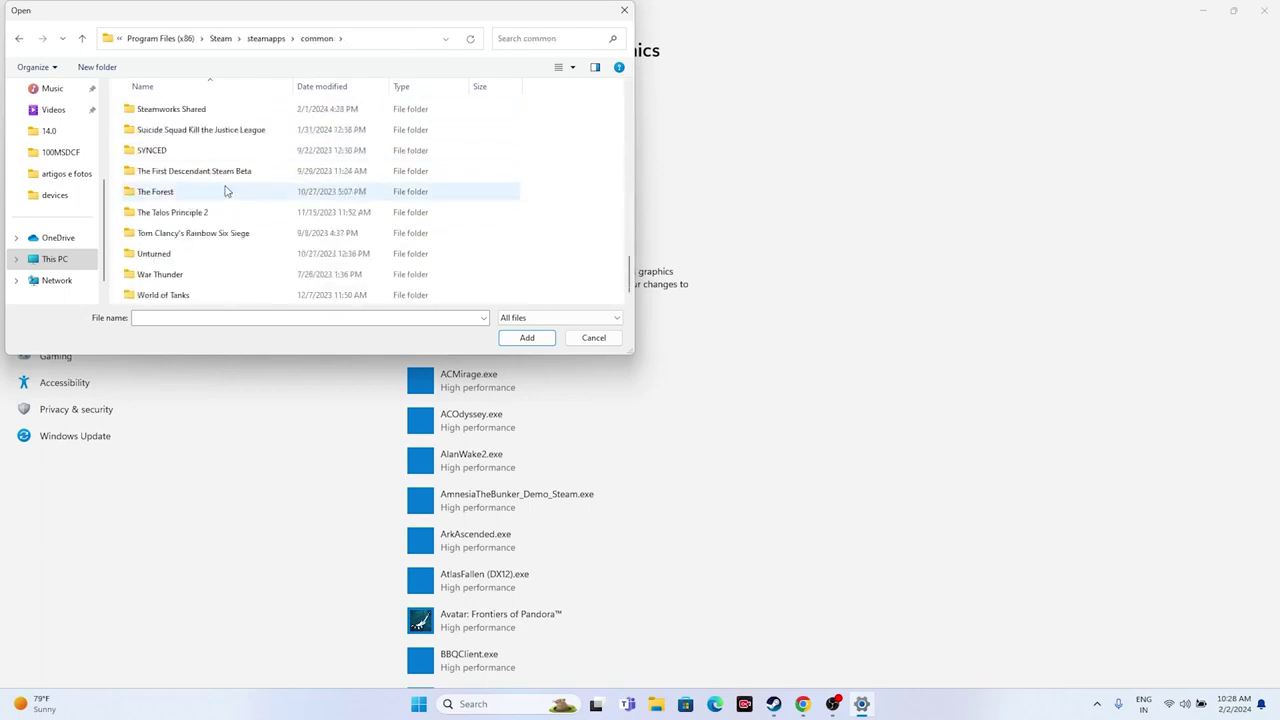
scroll(225, 191, up, 7)
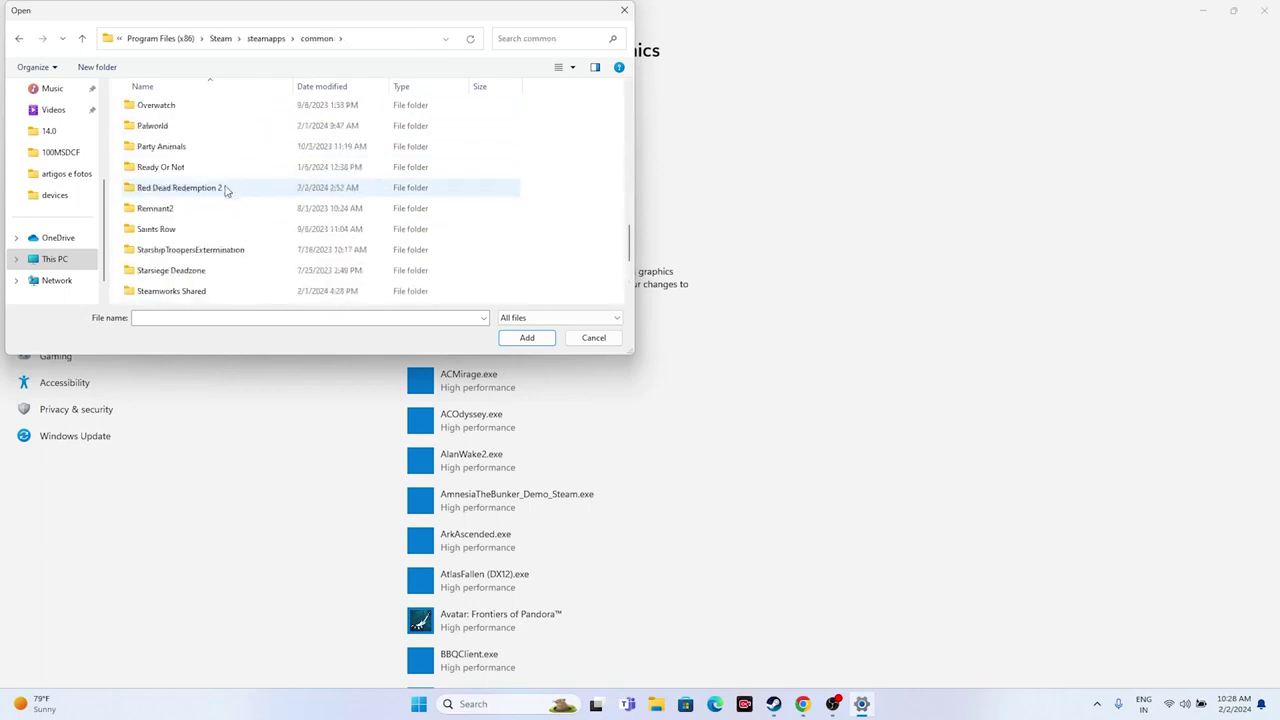
scroll(225, 191, up, 4)
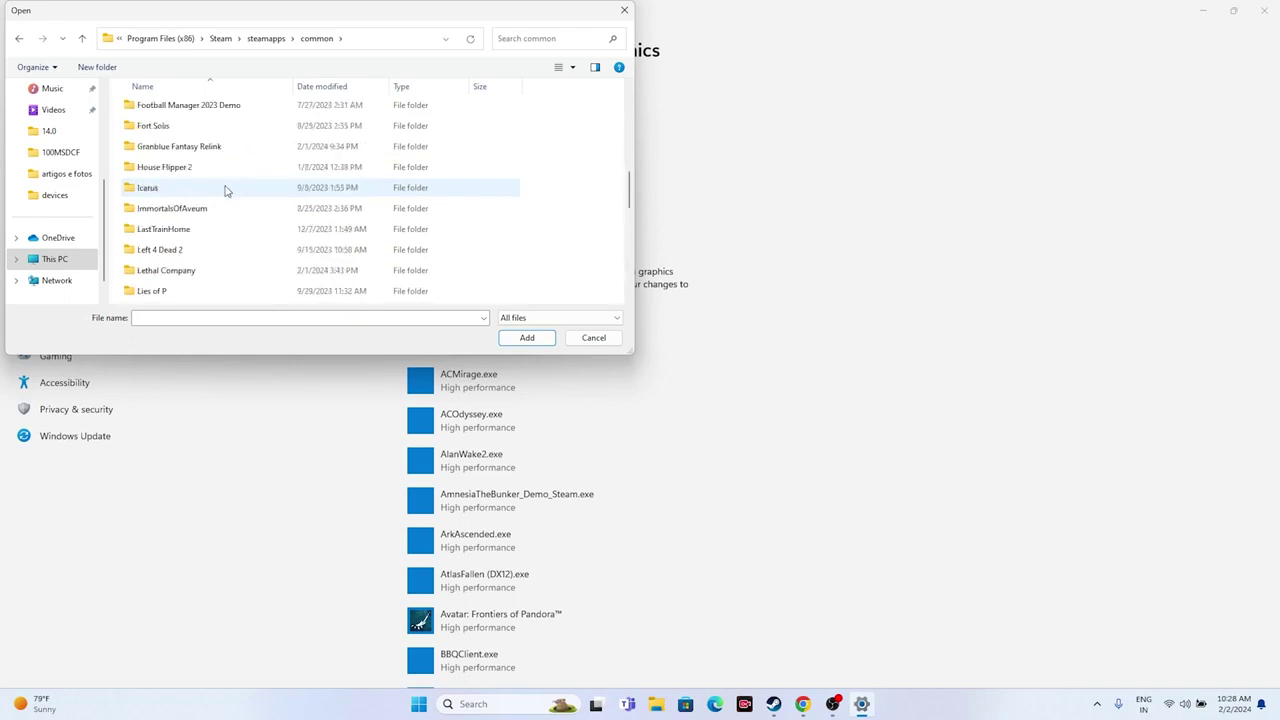
double_click(205, 208)
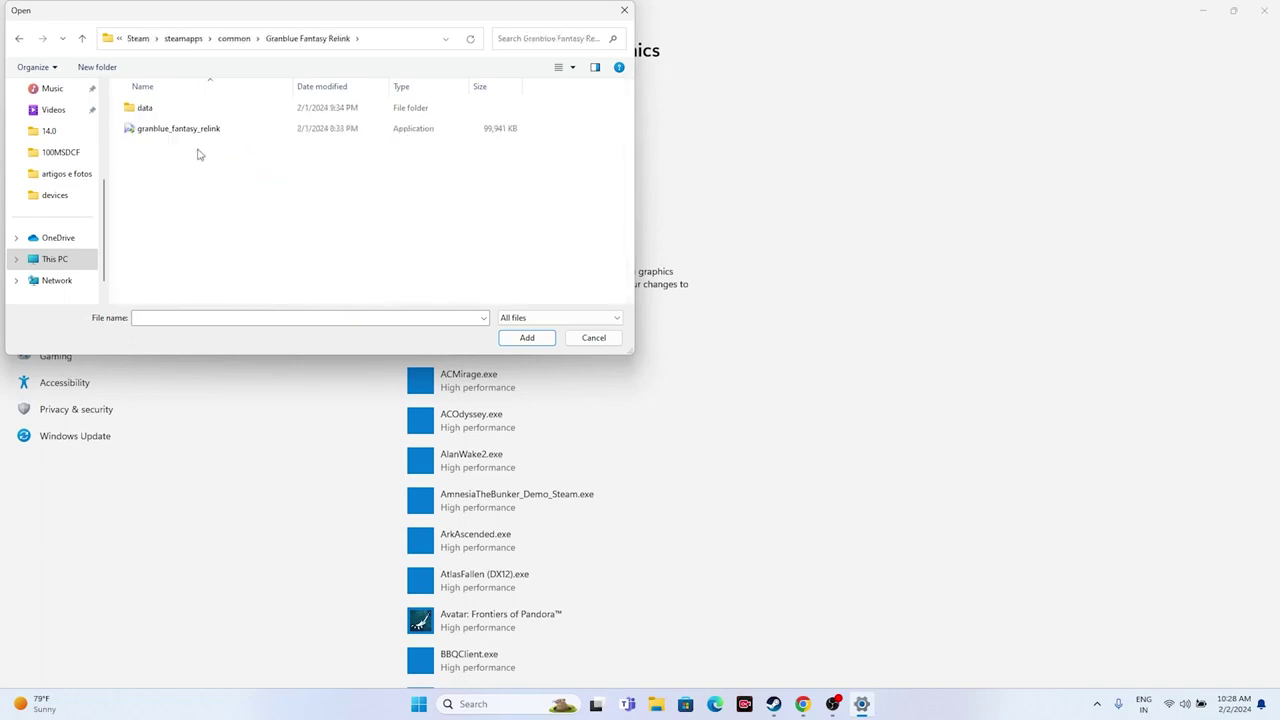
Add granblue_fantasy_relink to the custom graphics apps, set its graphics preference to High performance, and close Settings.
click(200, 131)
click(527, 338)
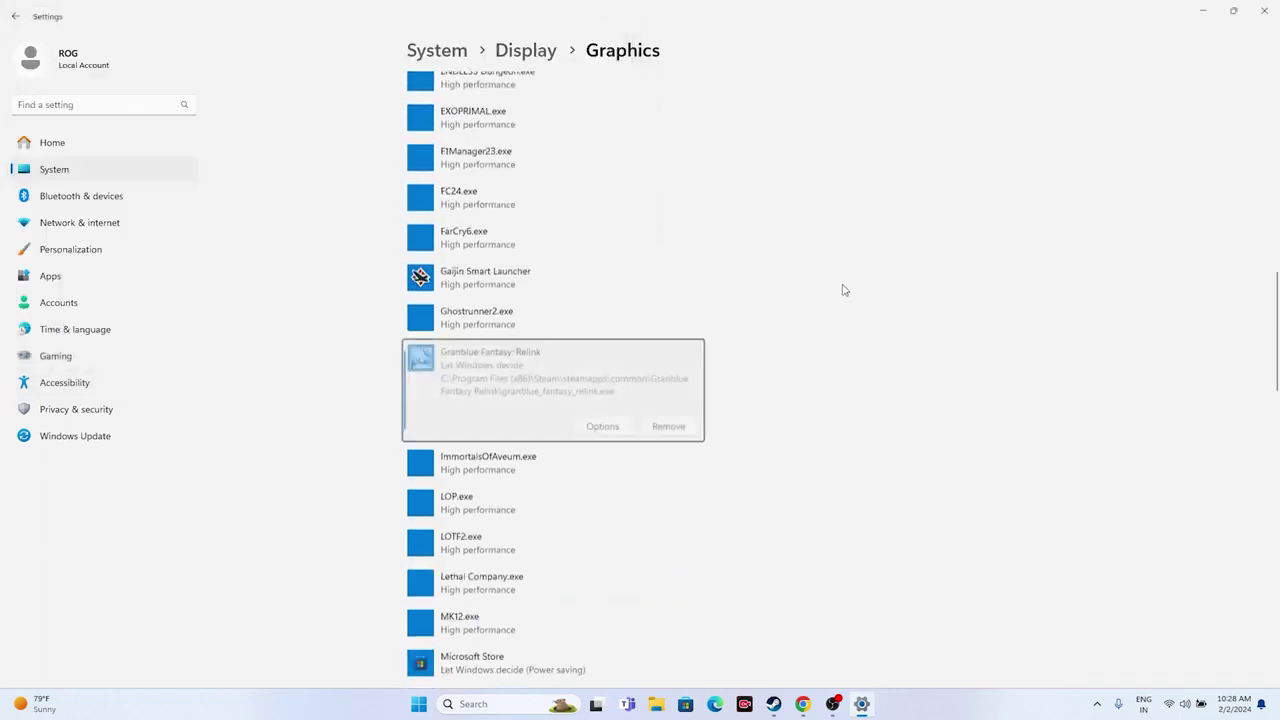
click(603, 353)
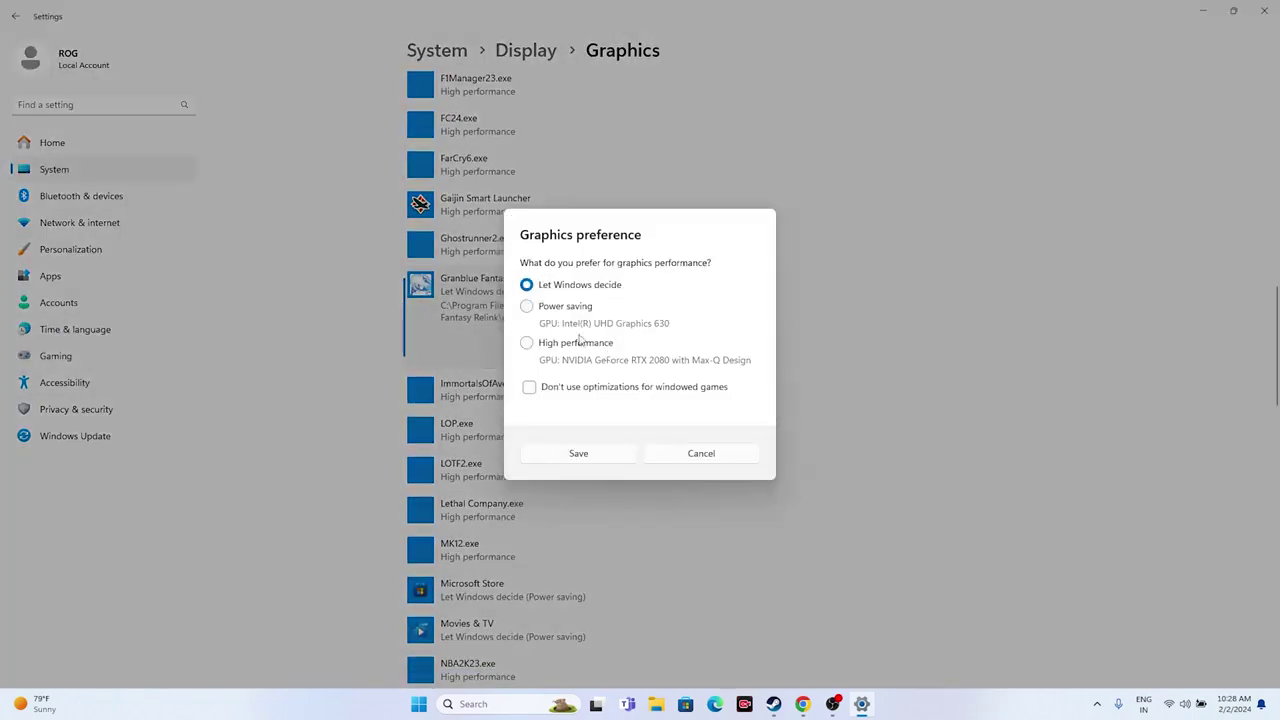
click(526, 342)
click(616, 455)
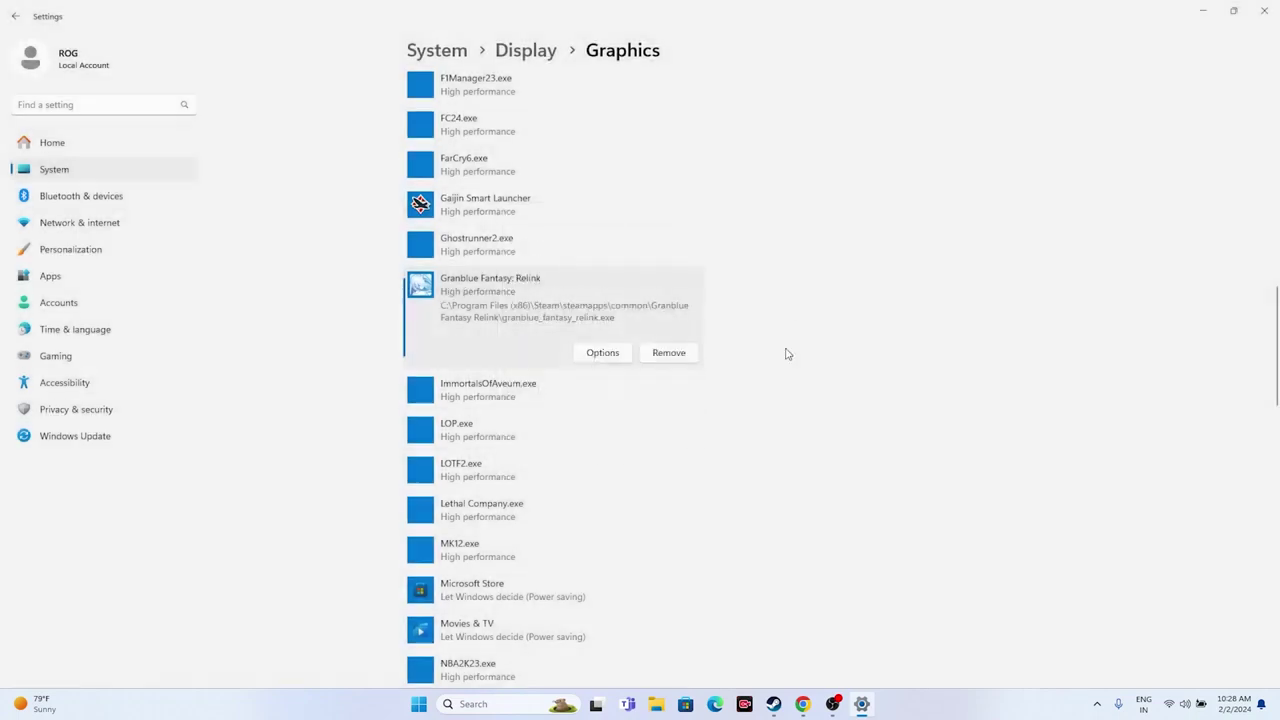
click(1264, 11)
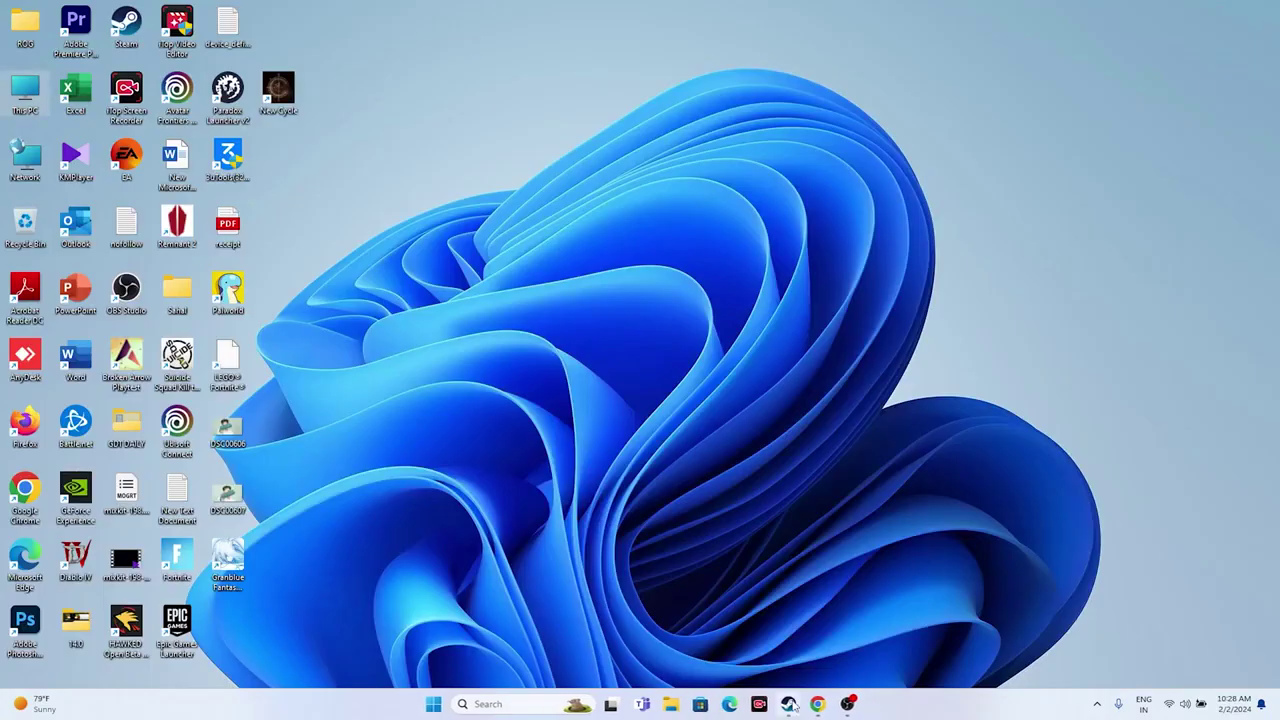
Open the virtual memory settings from the performance options in the advanced system settings.
click(789, 704)
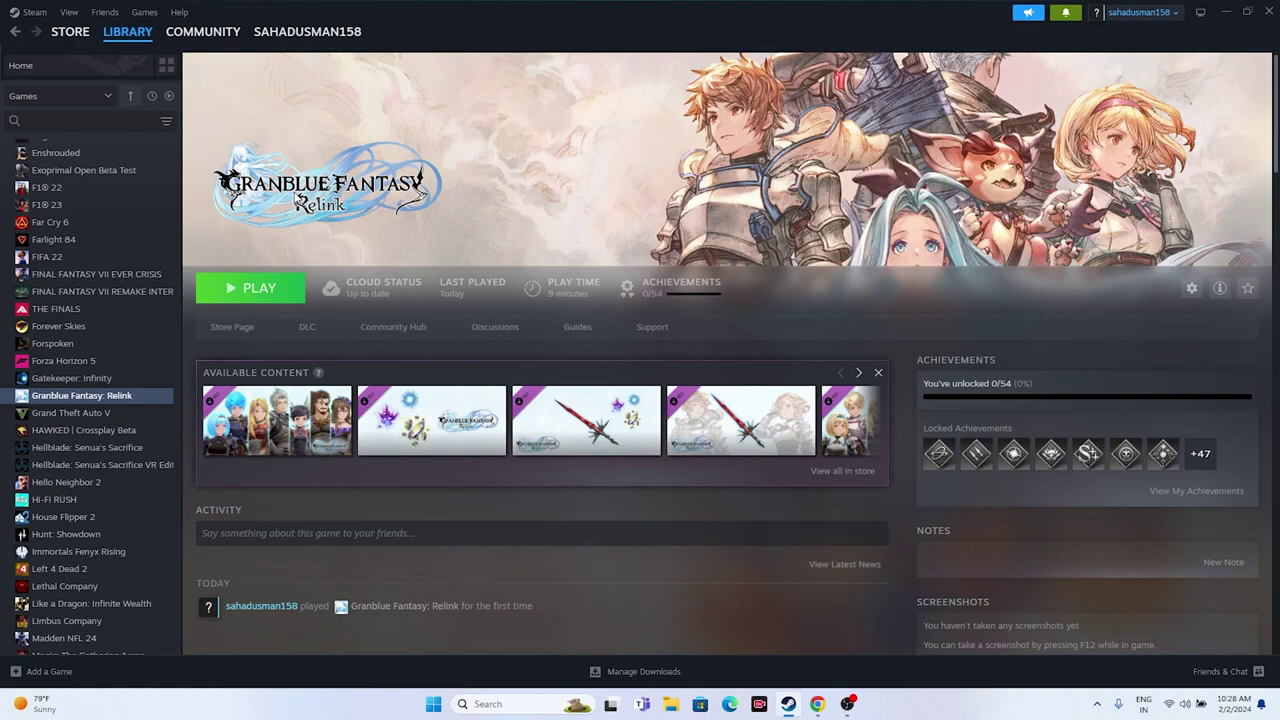
click(1225, 12)
click(516, 704)
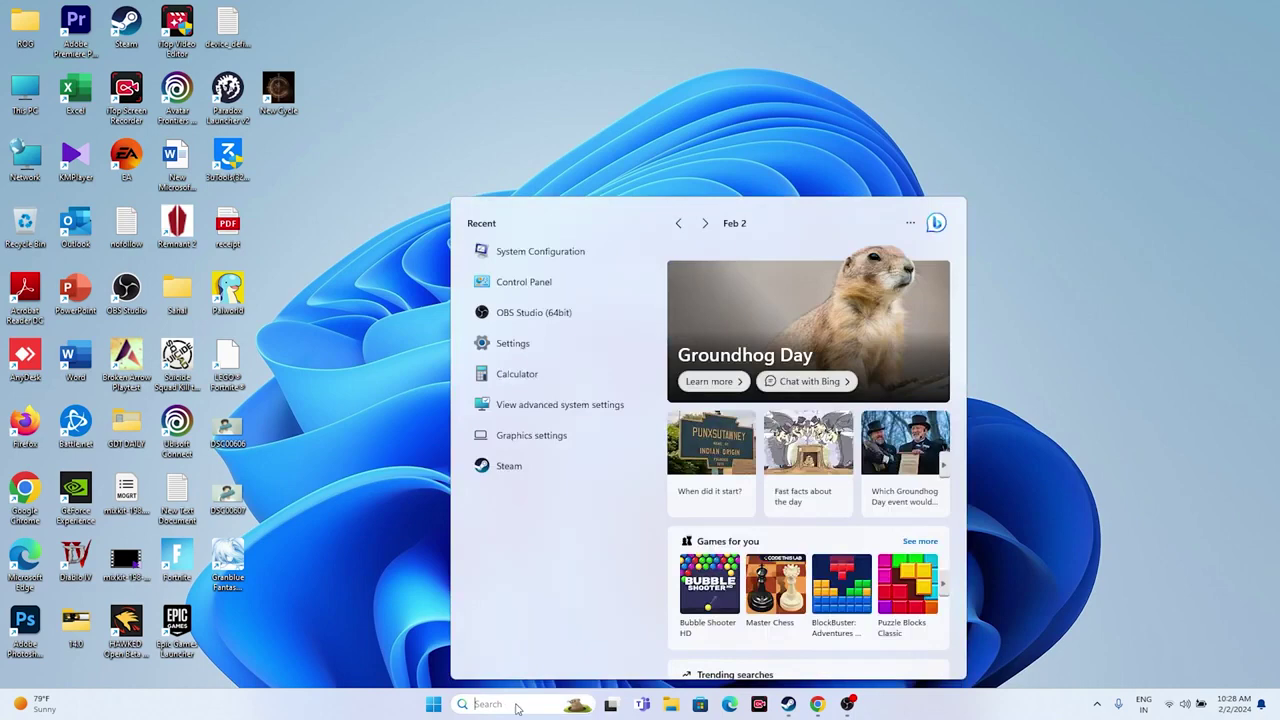
click(575, 417)
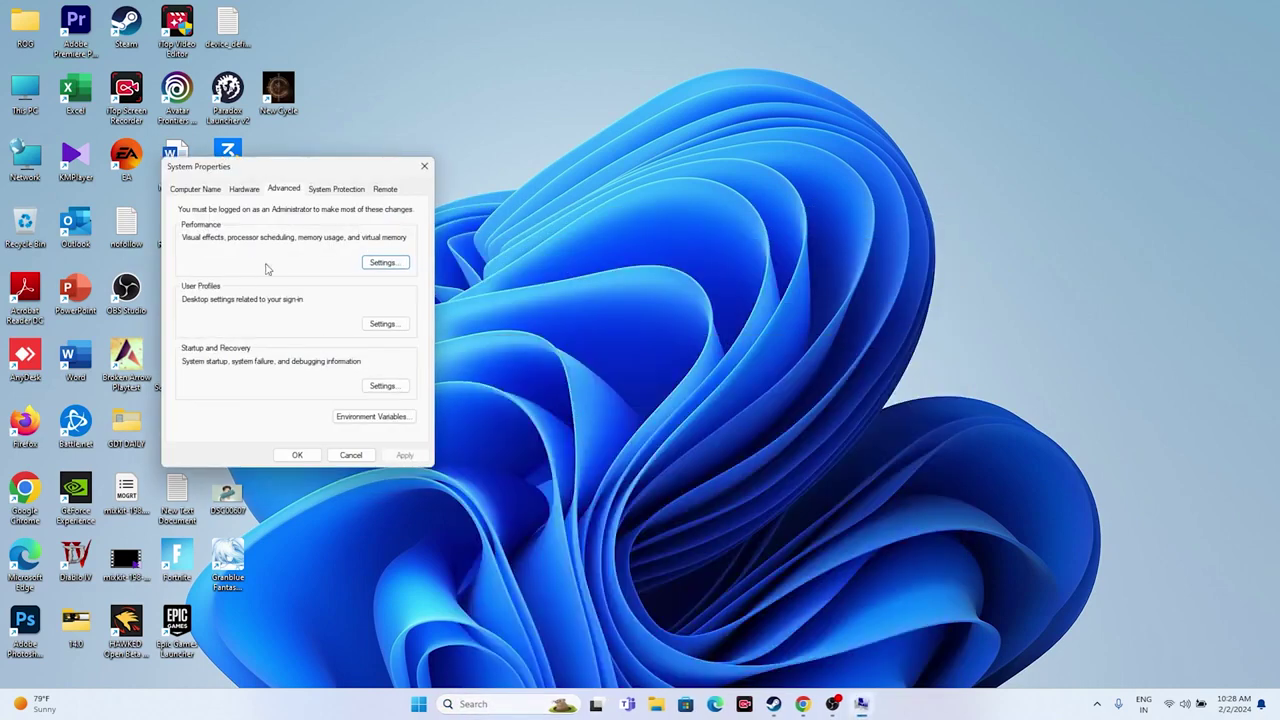
click(372, 262)
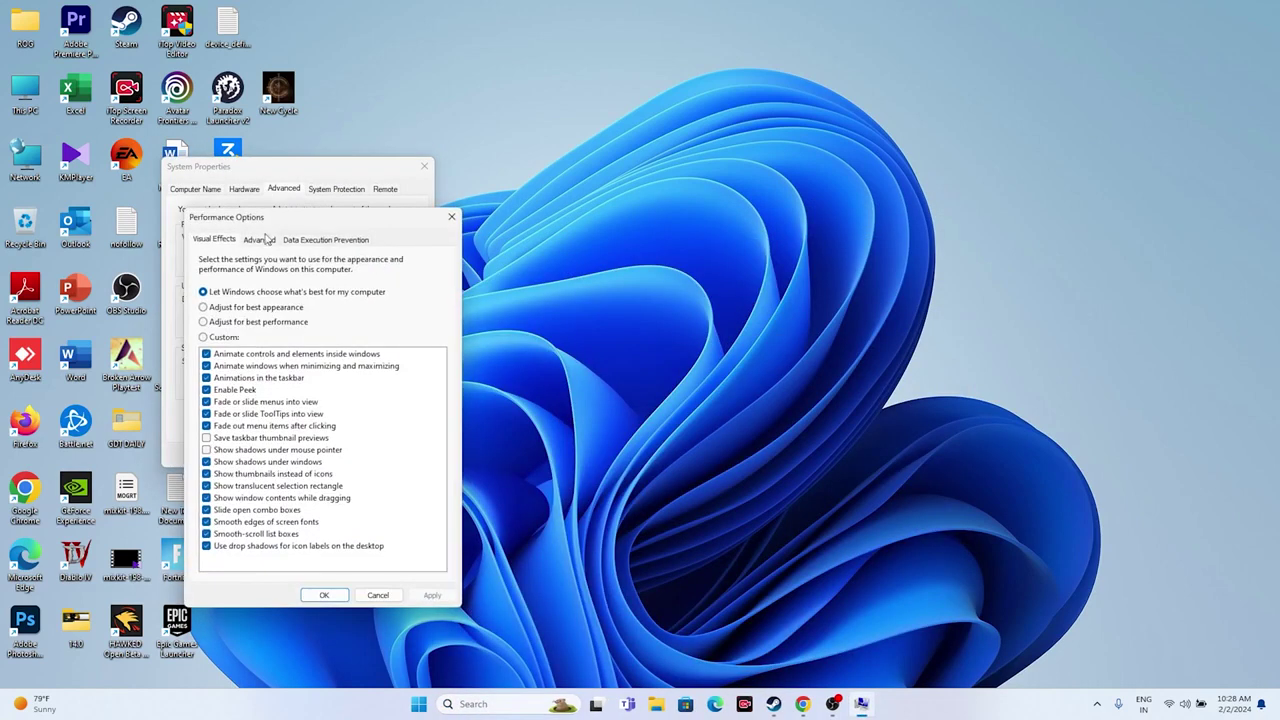
click(260, 240)
click(395, 412)
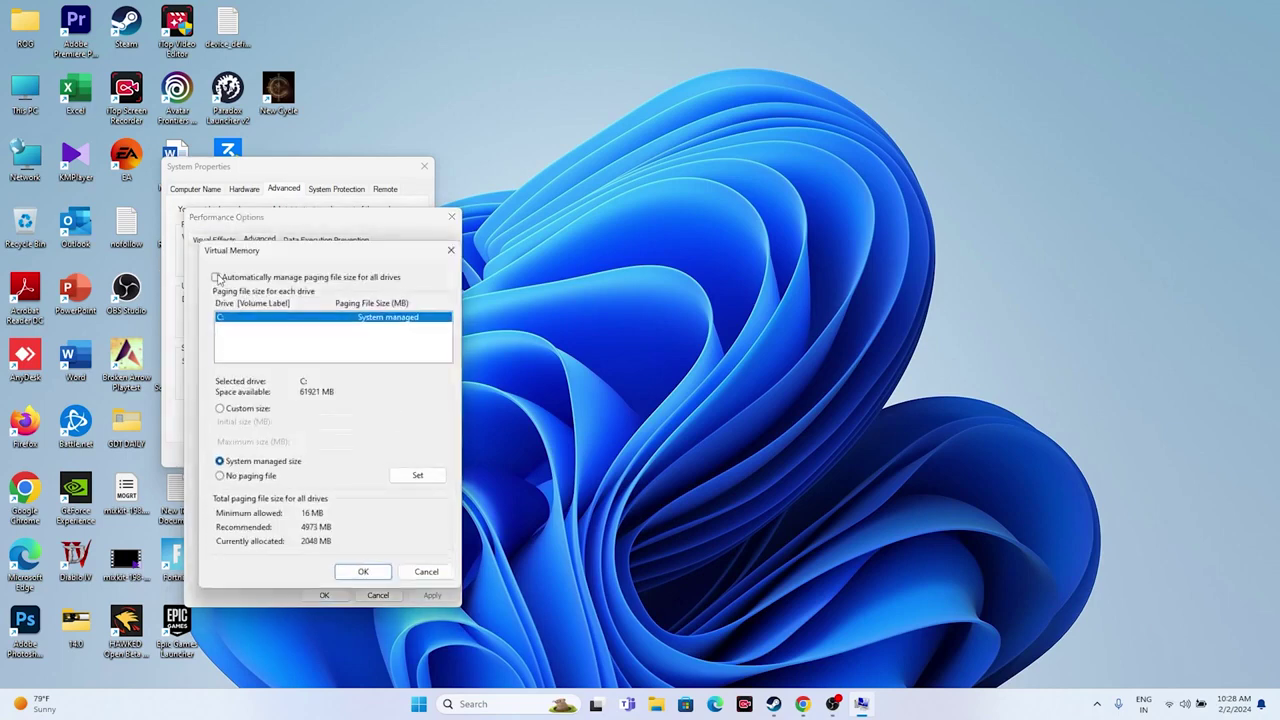
Select a custom paging file size for drive C: instead of a system managed size.
click(221, 409)
click(320, 421)
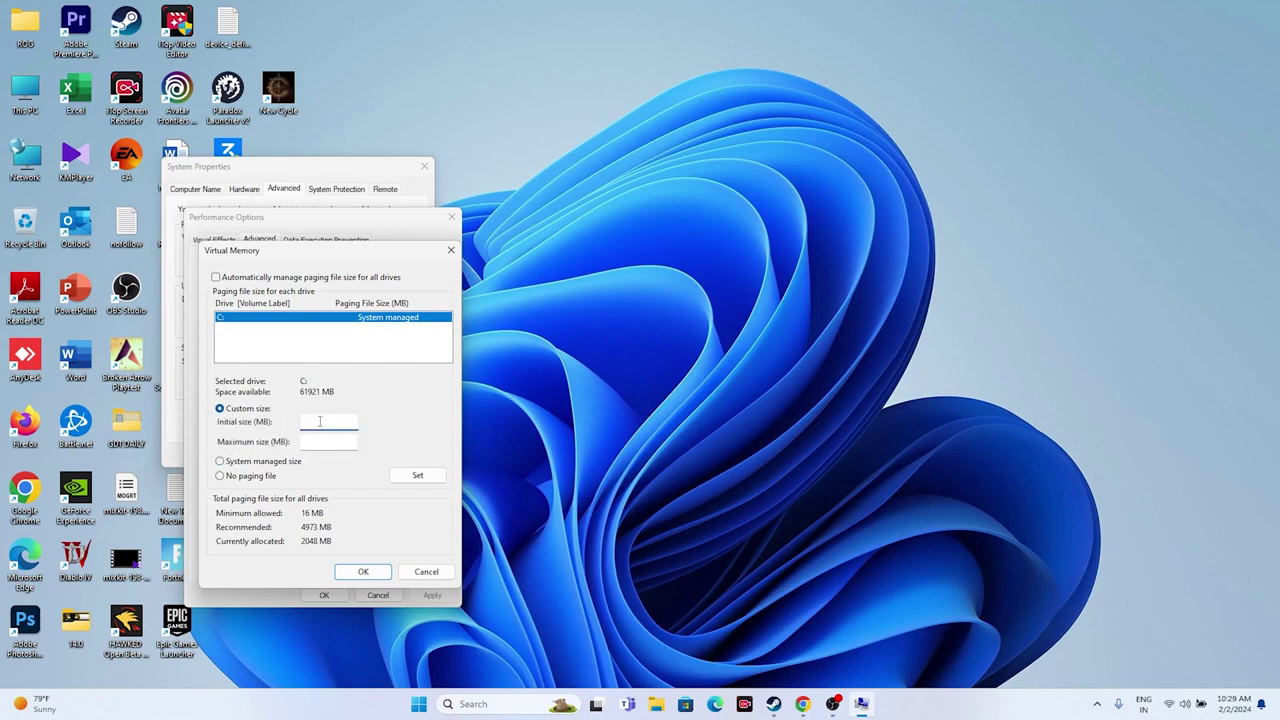
click(306, 445)
Open Calculator and multiply 32 by 1024 to convert the memory size to megabytes.
click(485, 703)
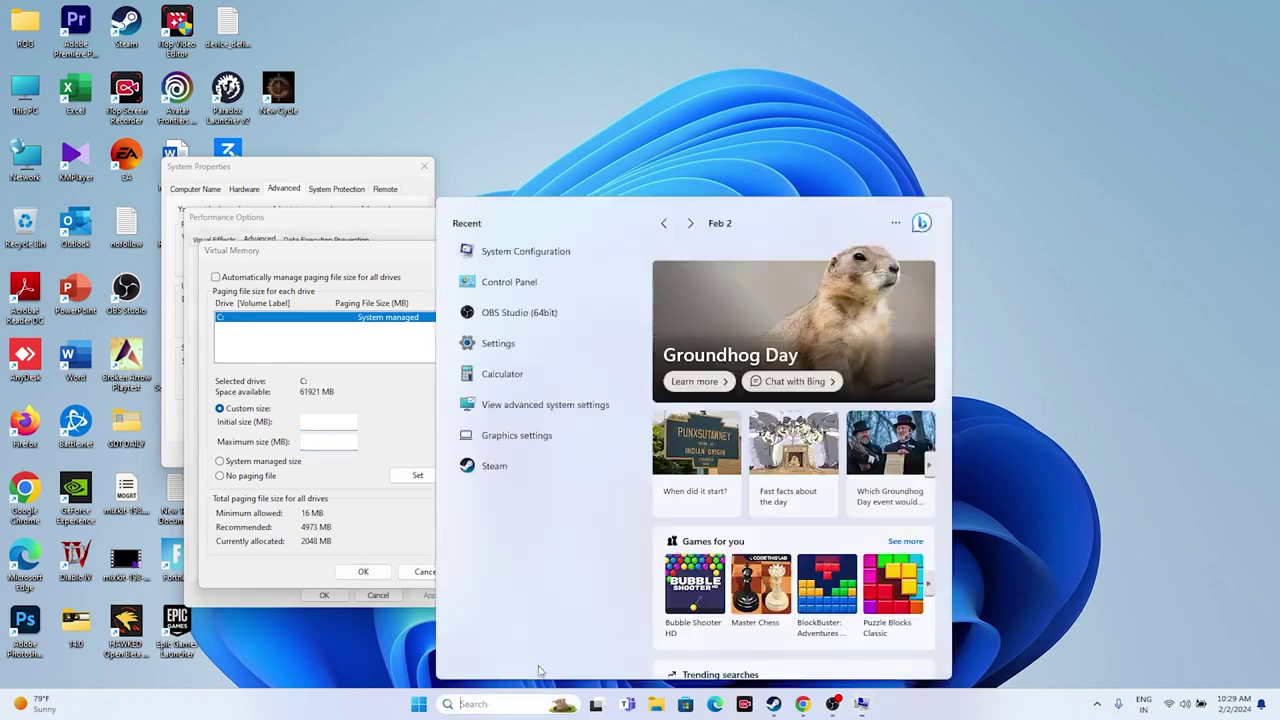
click(523, 375)
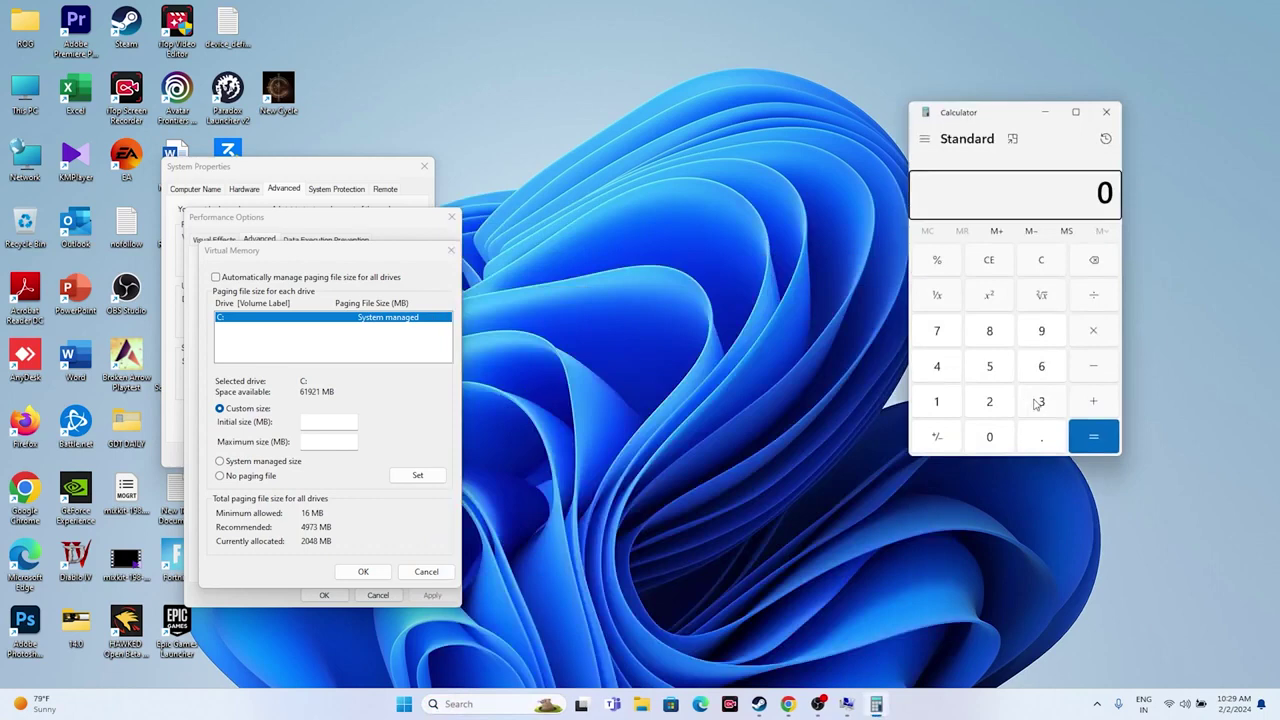
click(1036, 403)
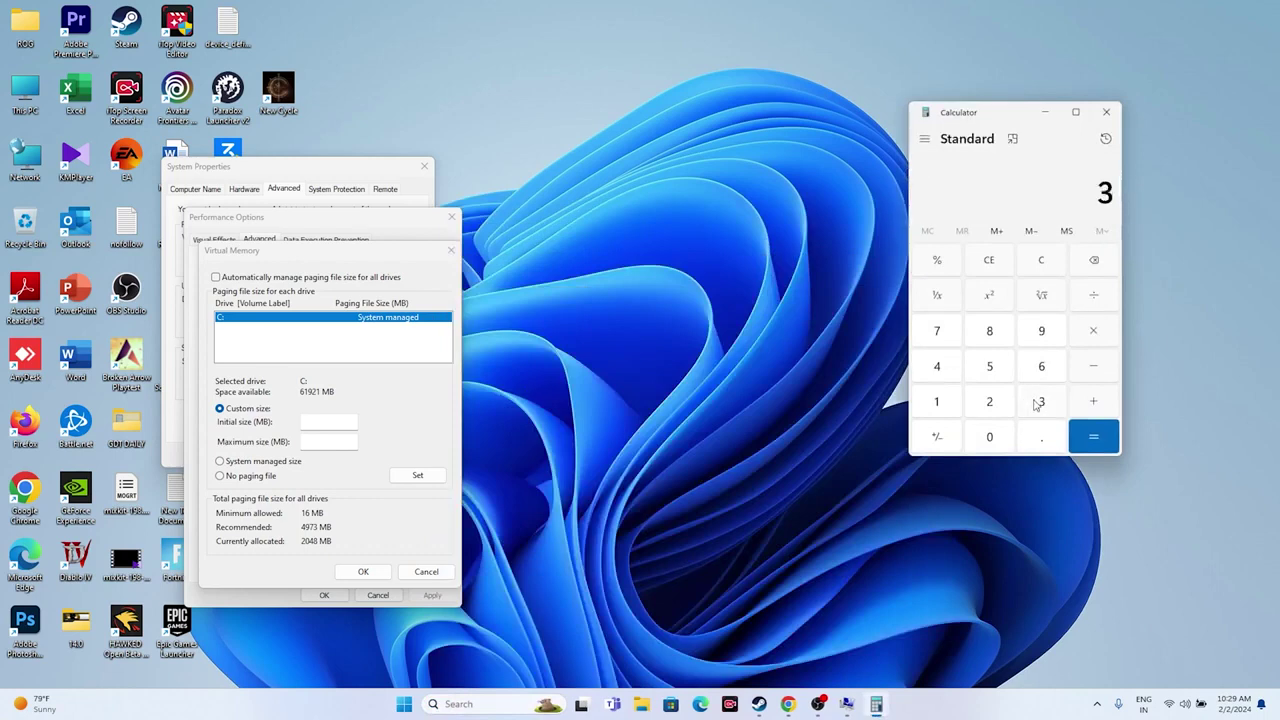
click(1000, 408)
click(1090, 335)
click(938, 410)
click(978, 436)
click(982, 404)
click(950, 378)
click(1090, 442)
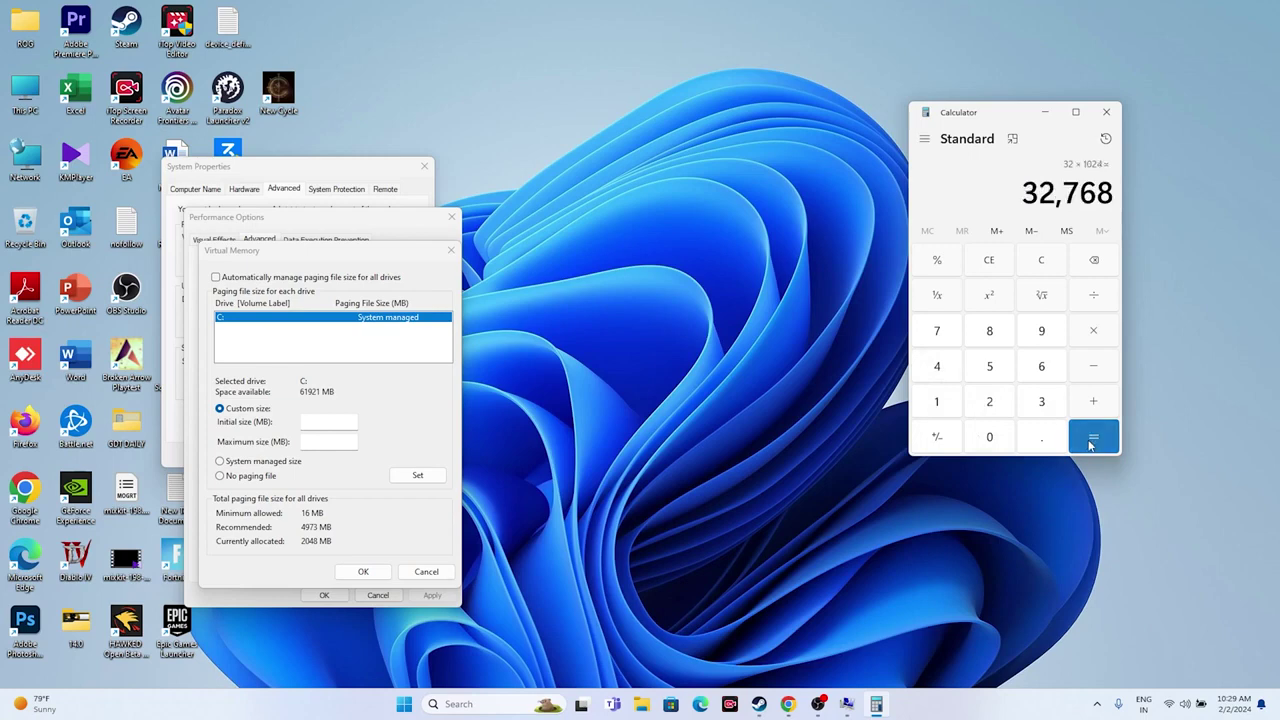
Multiply the calculated memory size by 1.5 to get the initial paging file size.
click(1095, 336)
click(950, 404)
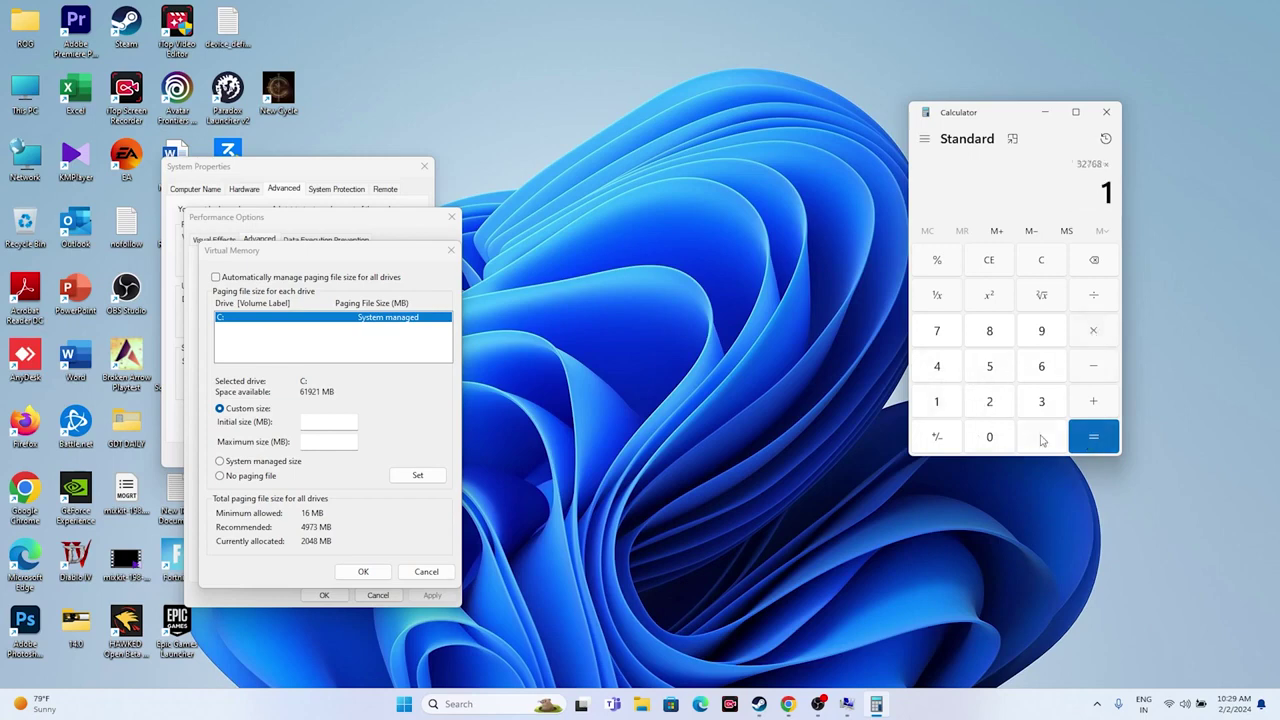
click(1041, 437)
click(990, 367)
click(1093, 437)
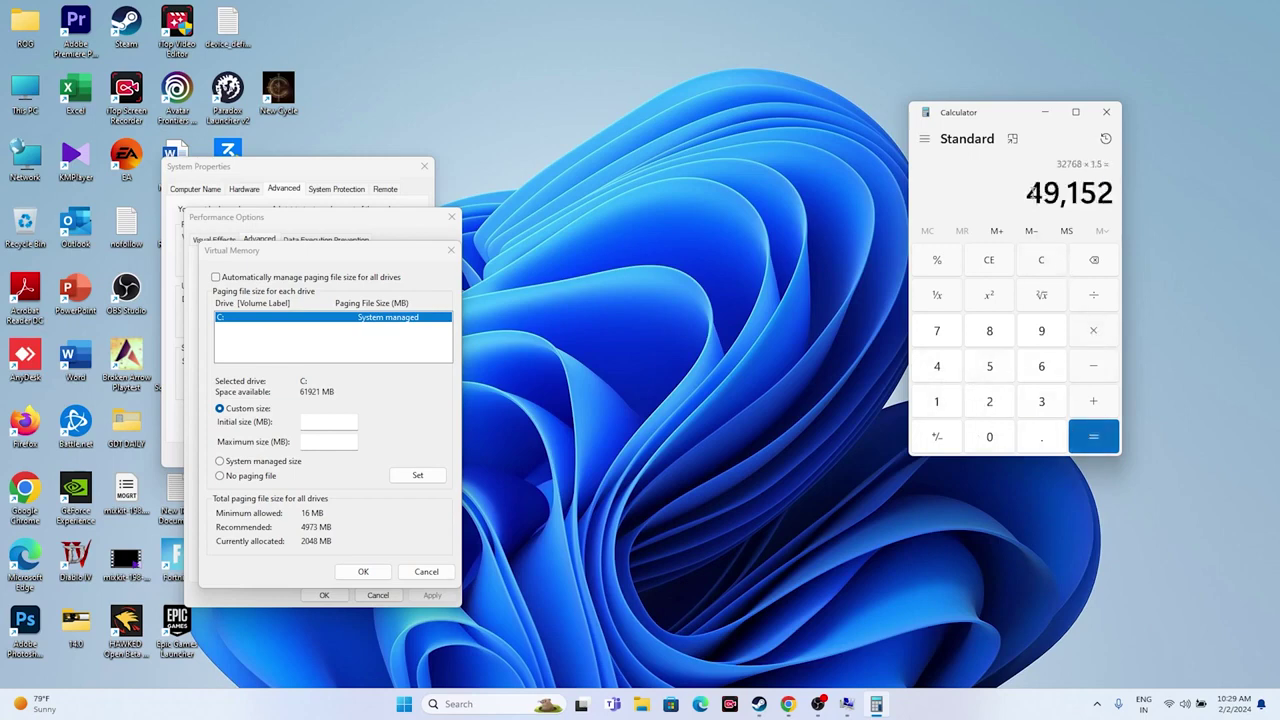
Copy the calculated 49,152 into the initial size of the custom paging file.
drag(1030, 191, 1140, 199)
key(ctrl+c)
right_click(1100, 200)
click(1130, 209)
right_click(345, 421)
click(382, 490)
click(345, 442)
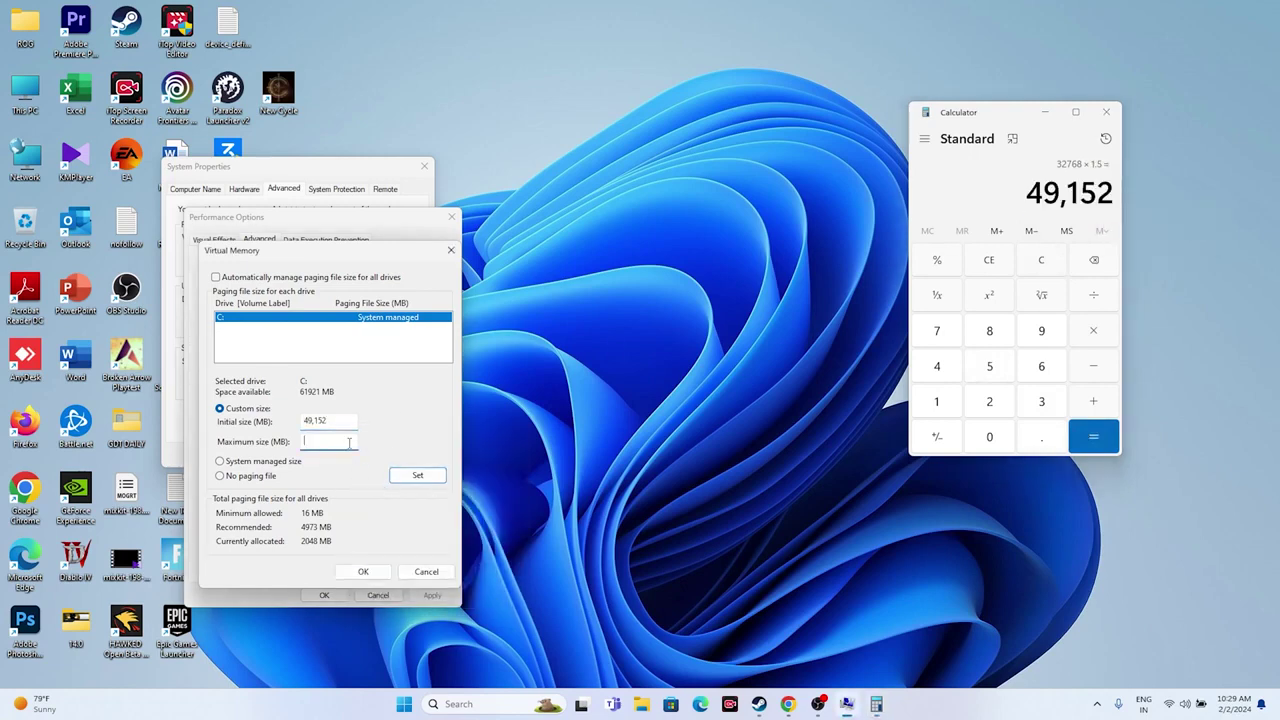
Calculate the maximum paging file size in Calculator as 32 × 1024 × 3.
click(990, 266)
click(1040, 410)
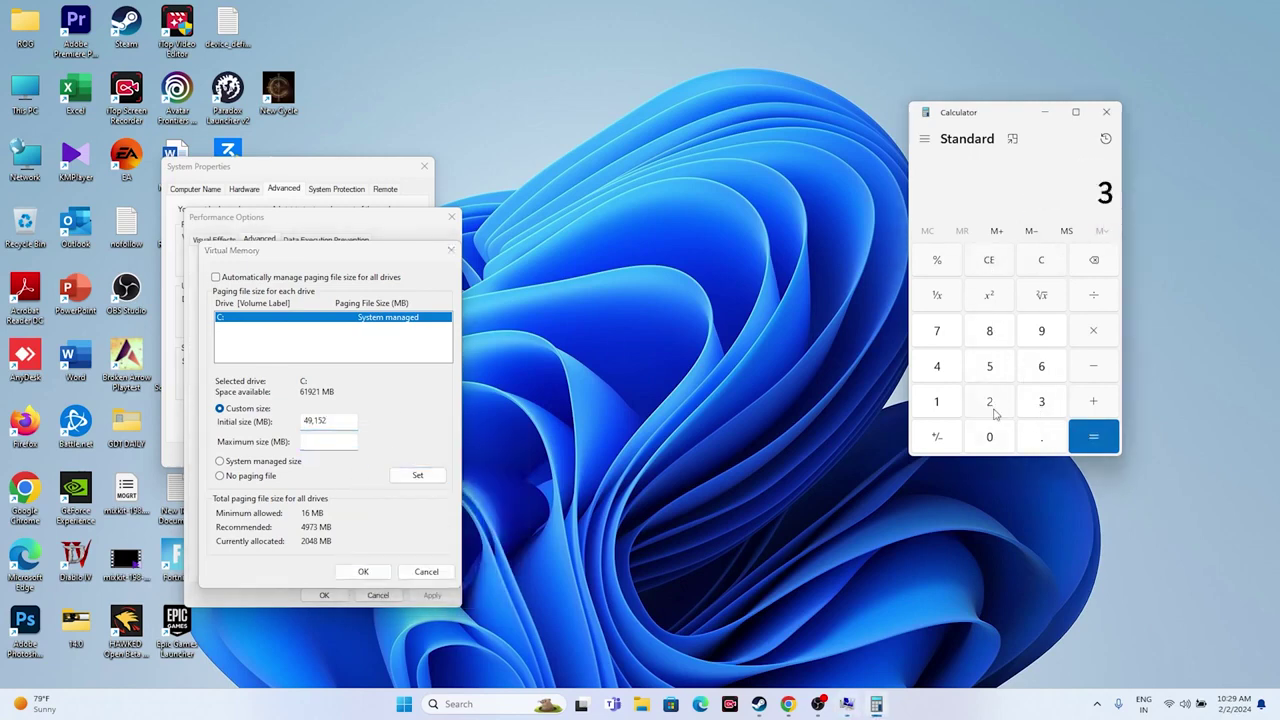
click(1004, 414)
click(1095, 338)
click(930, 408)
click(989, 436)
click(989, 401)
click(937, 366)
click(1093, 436)
click(1094, 338)
click(1041, 401)
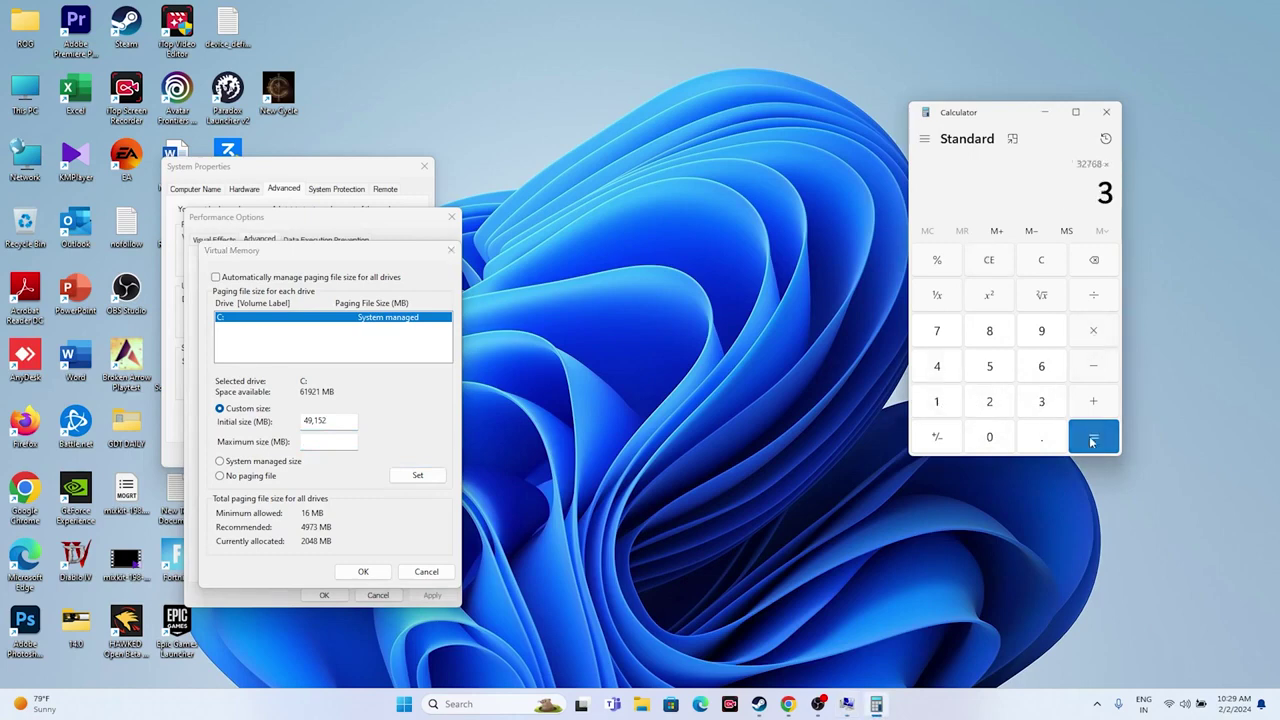
click(1093, 436)
Copy 98,304 into the paging file's maximum size, confirm the virtual memory and performance settings, and close System Properties and Calculator.
drag(1024, 193, 1112, 194)
right_click(1110, 196)
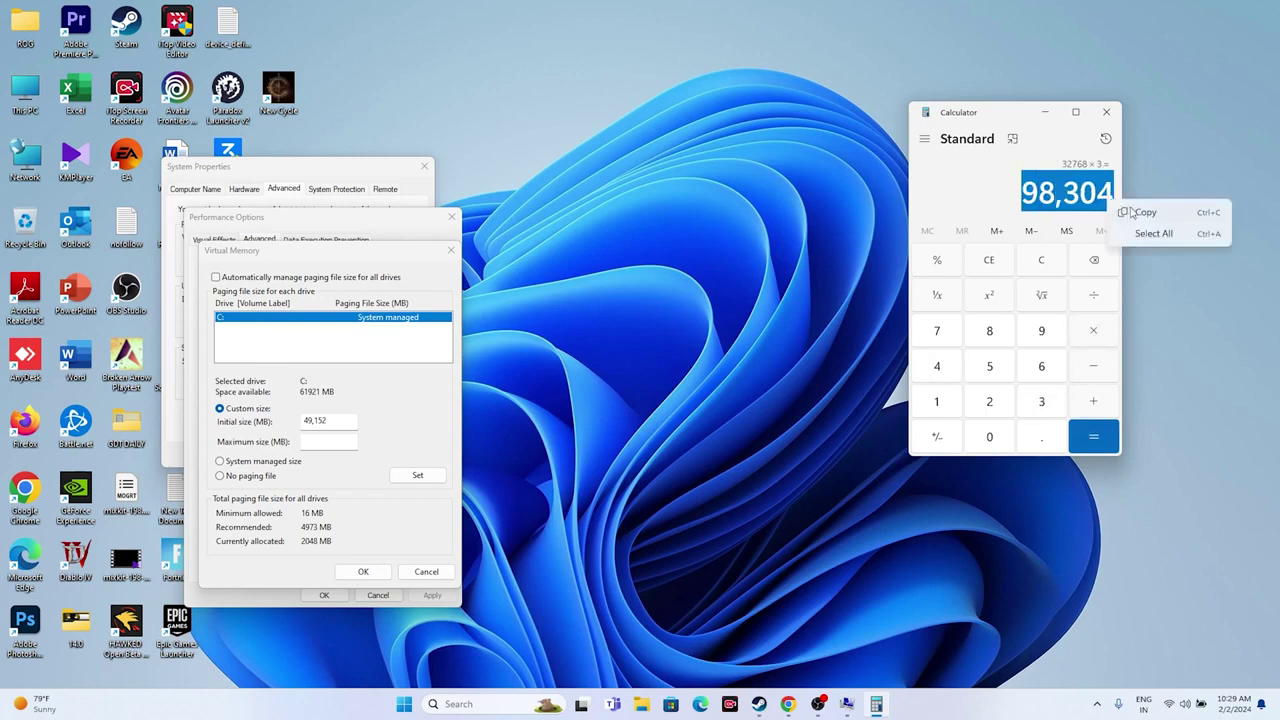
click(1135, 210)
right_click(345, 441)
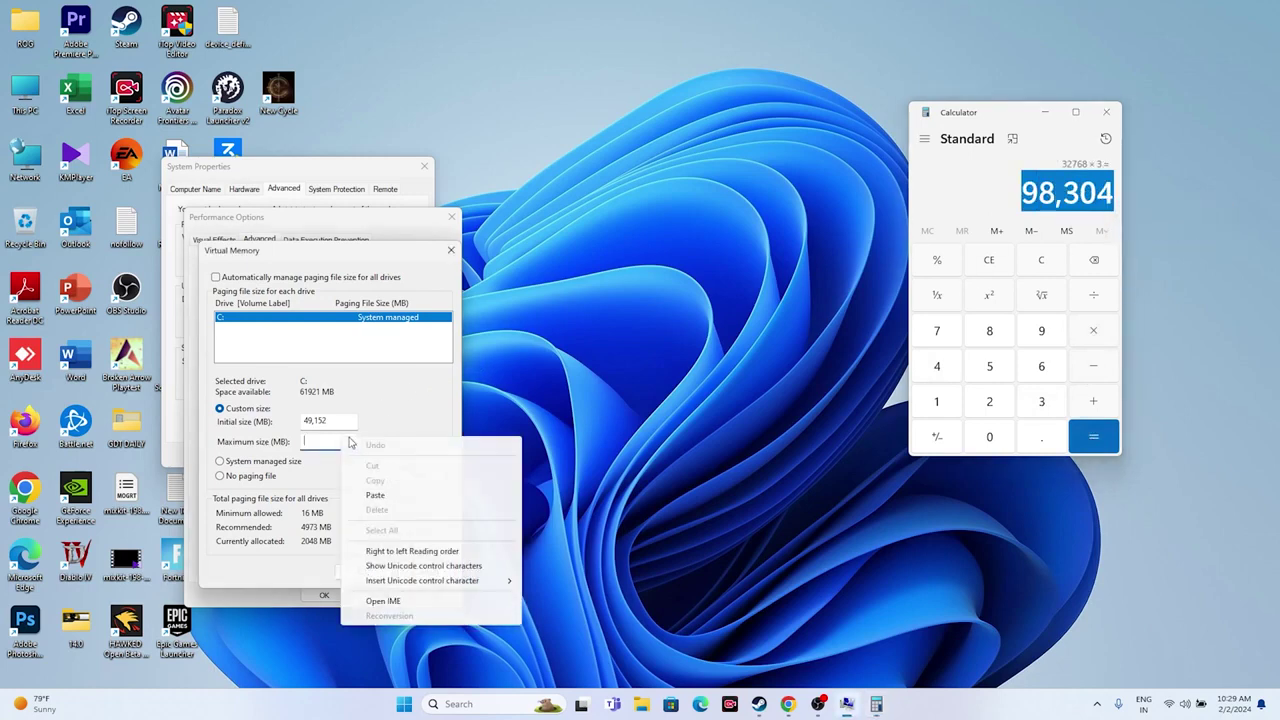
click(391, 494)
click(362, 569)
click(324, 595)
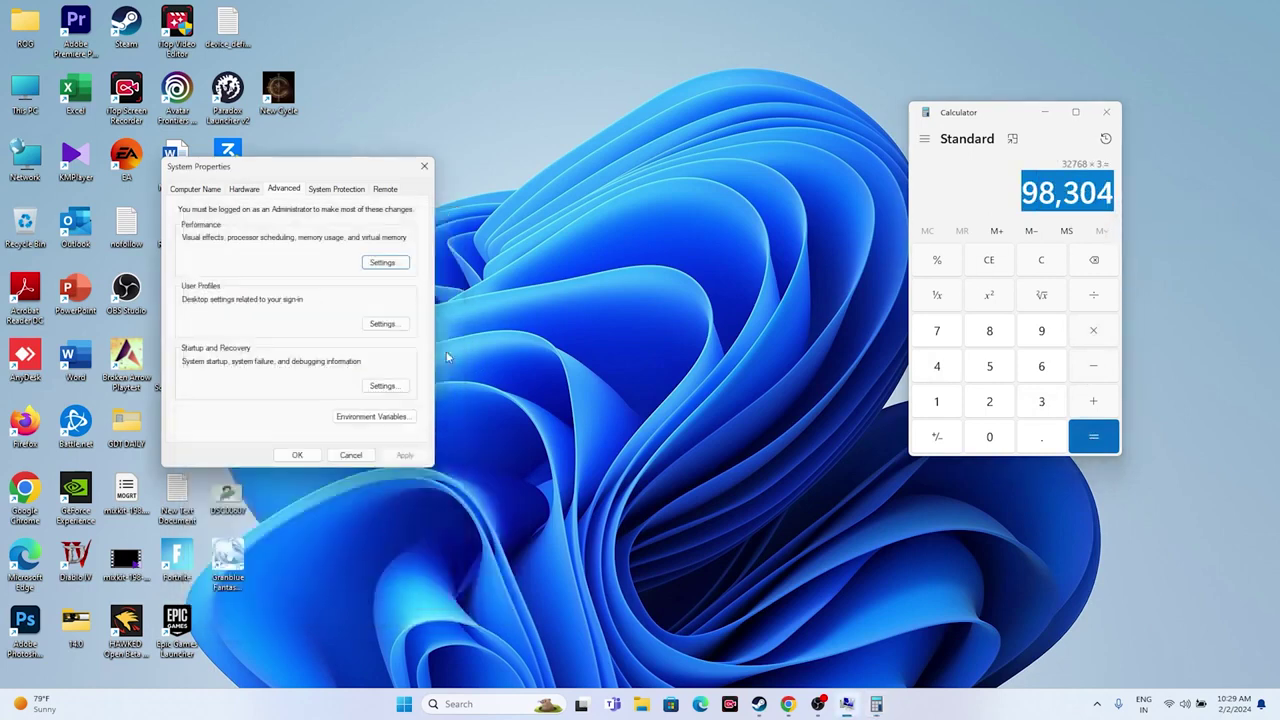
click(424, 166)
click(1106, 111)
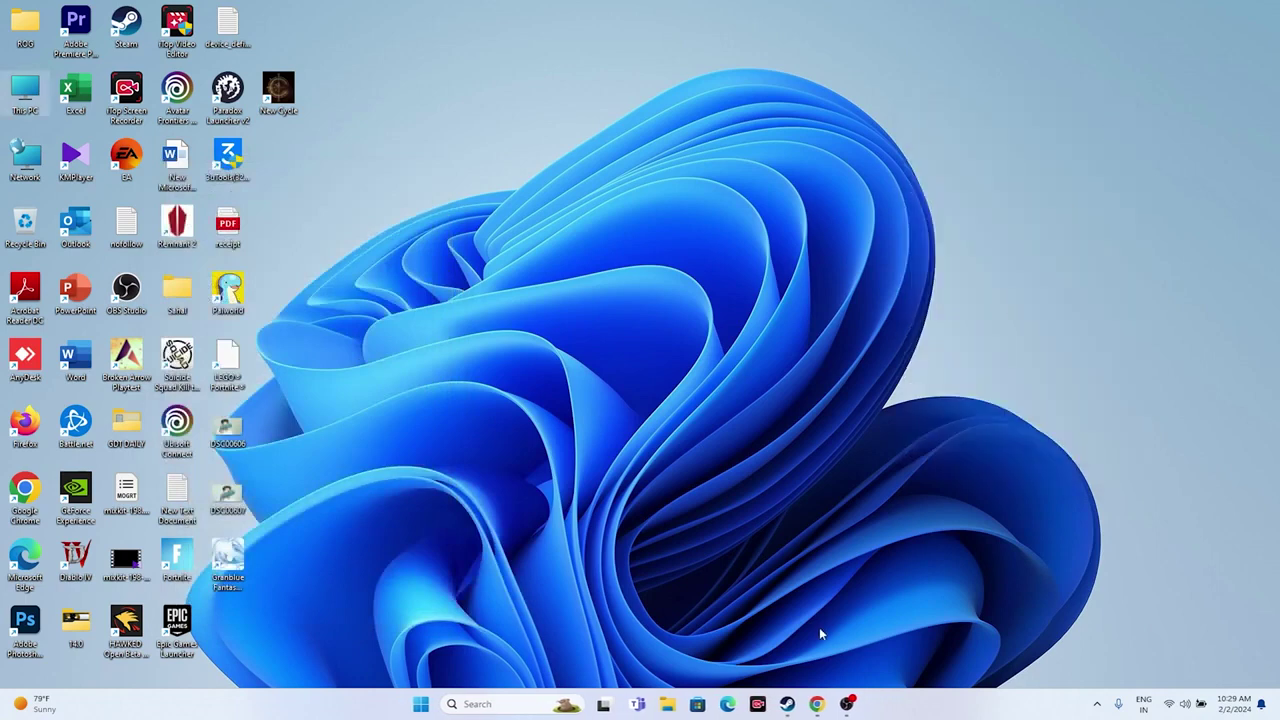
Minimize Steam, check for updates on the Windows Update page in Settings, and close Settings.
click(788, 704)
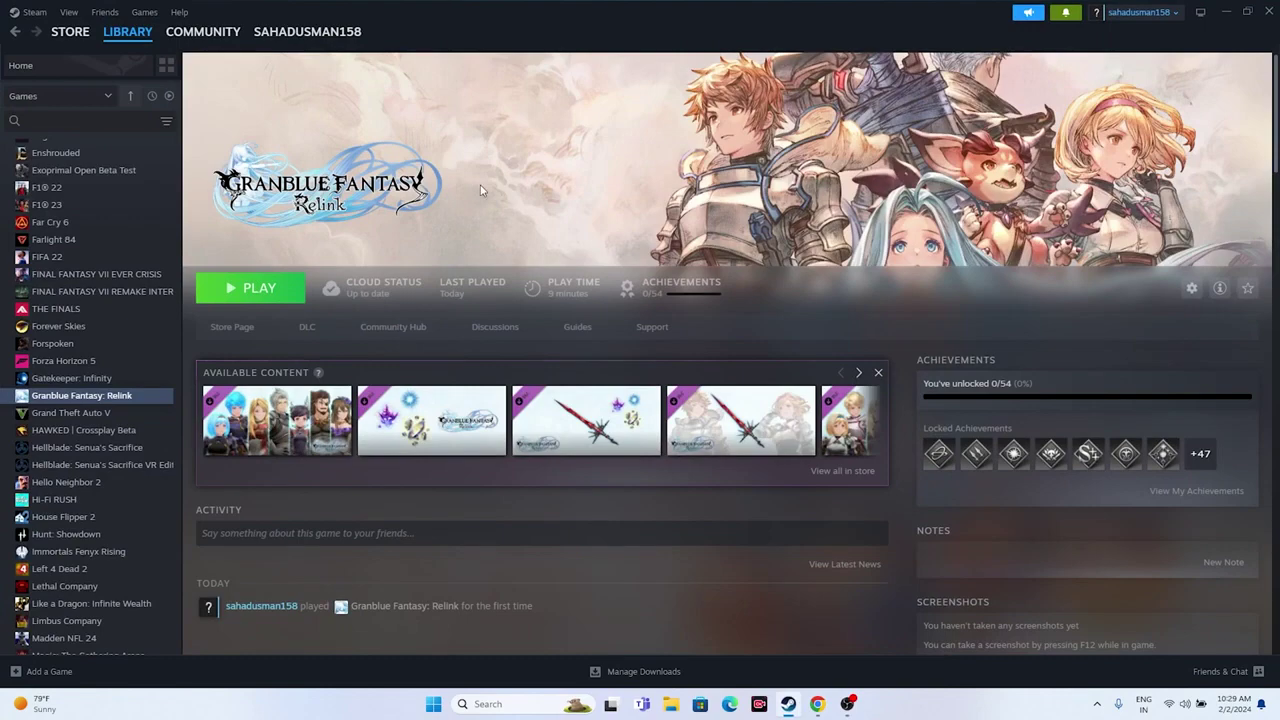
click(1225, 11)
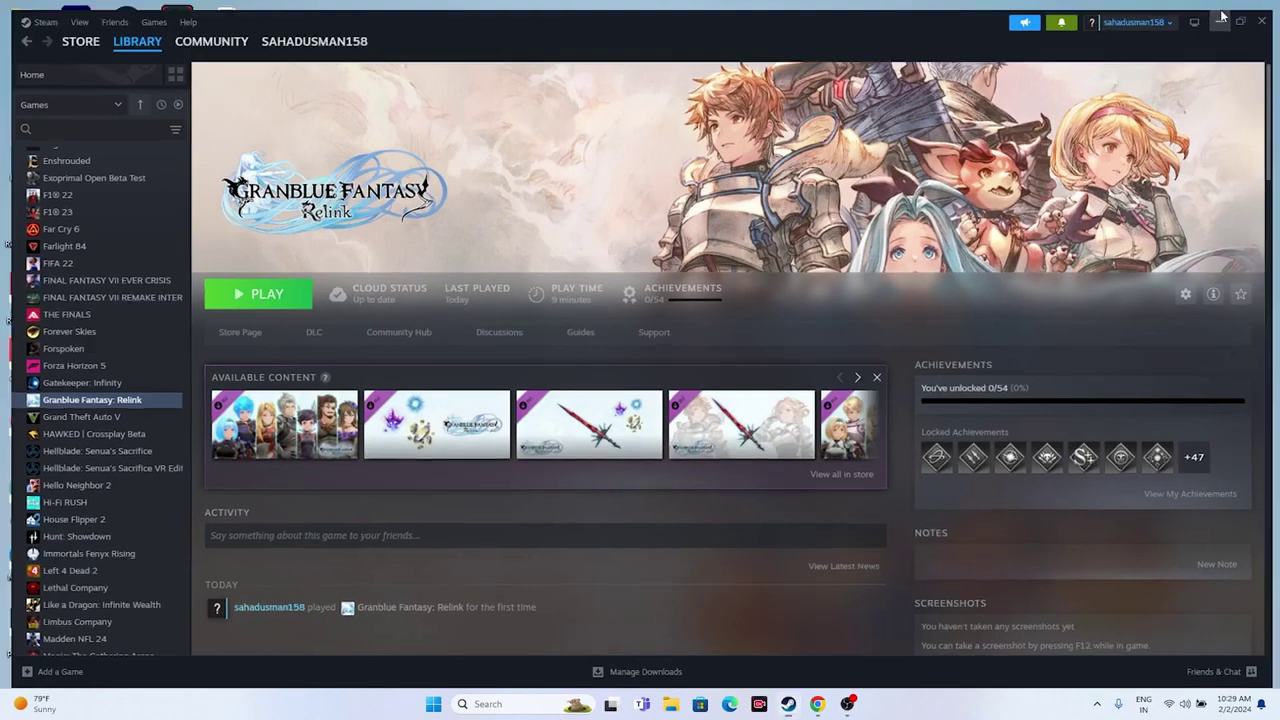
click(504, 703)
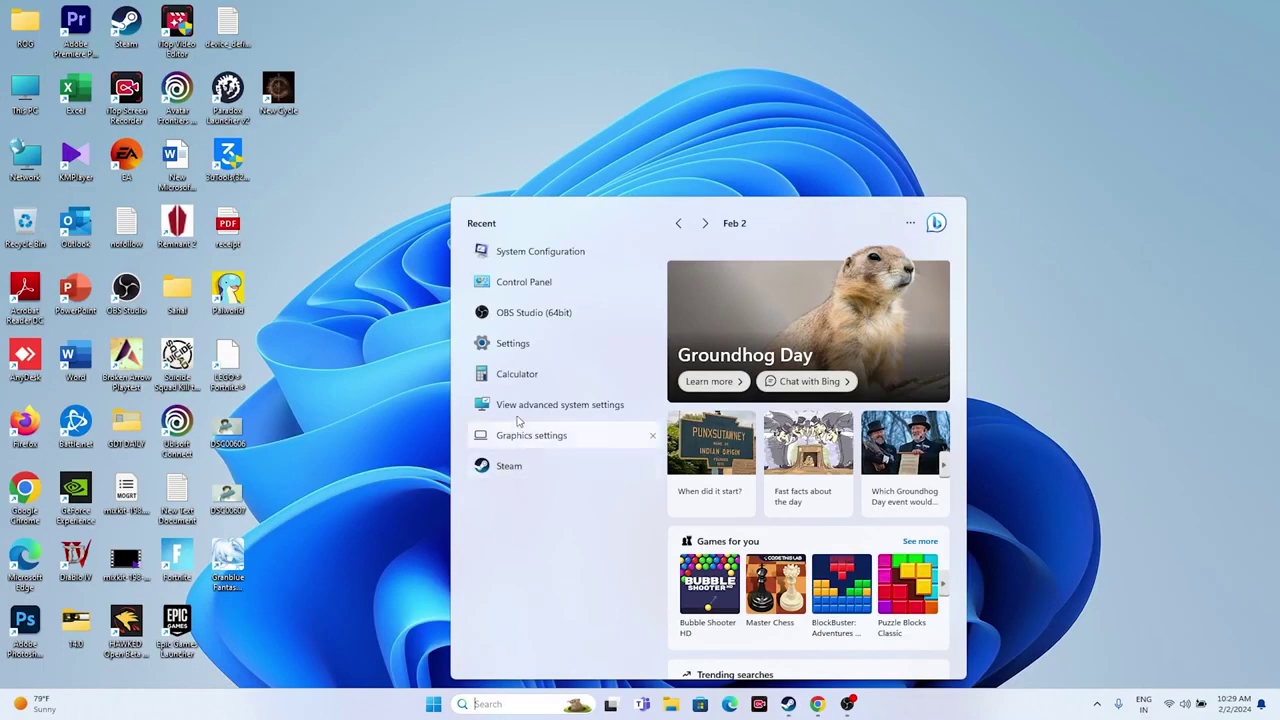
click(520, 345)
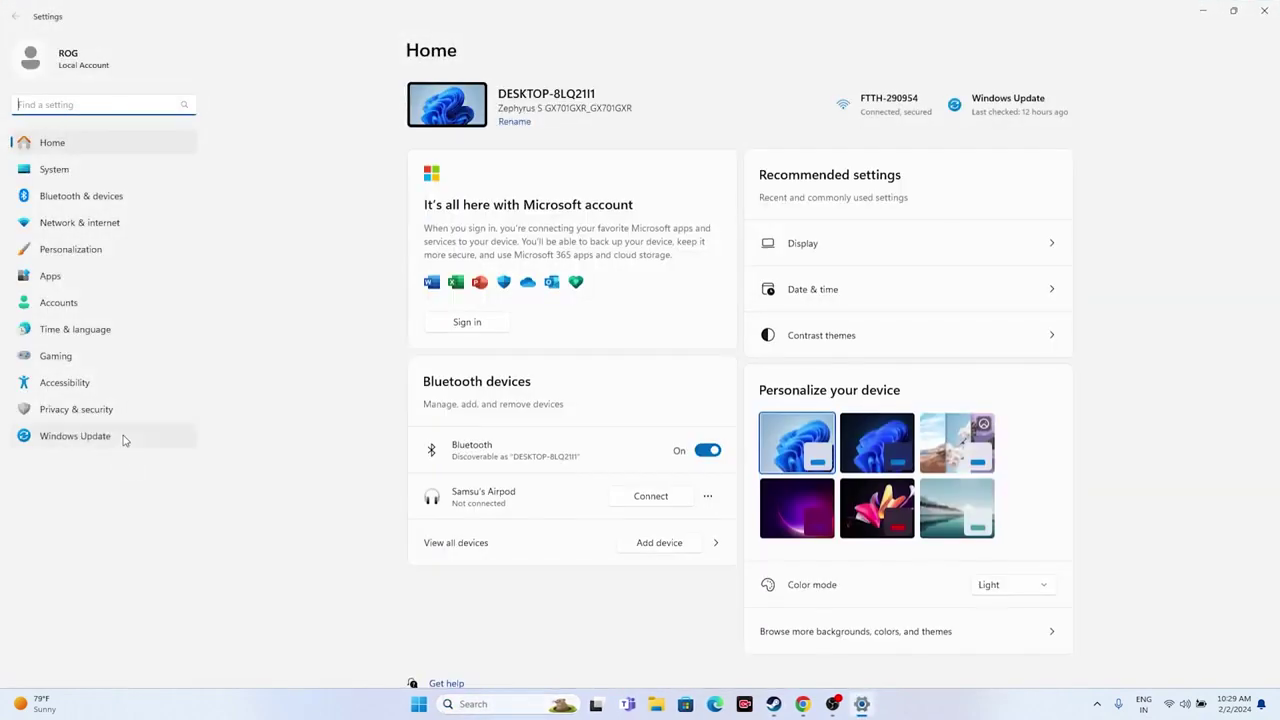
click(123, 437)
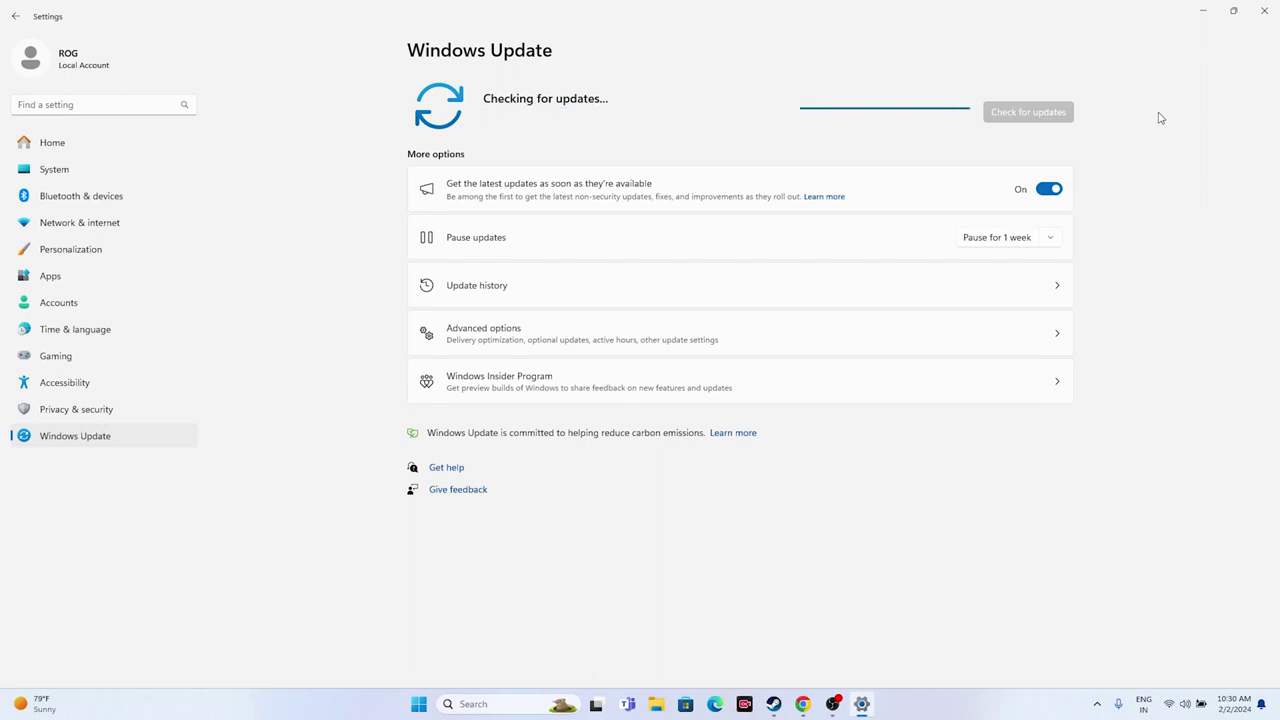
click(1262, 14)
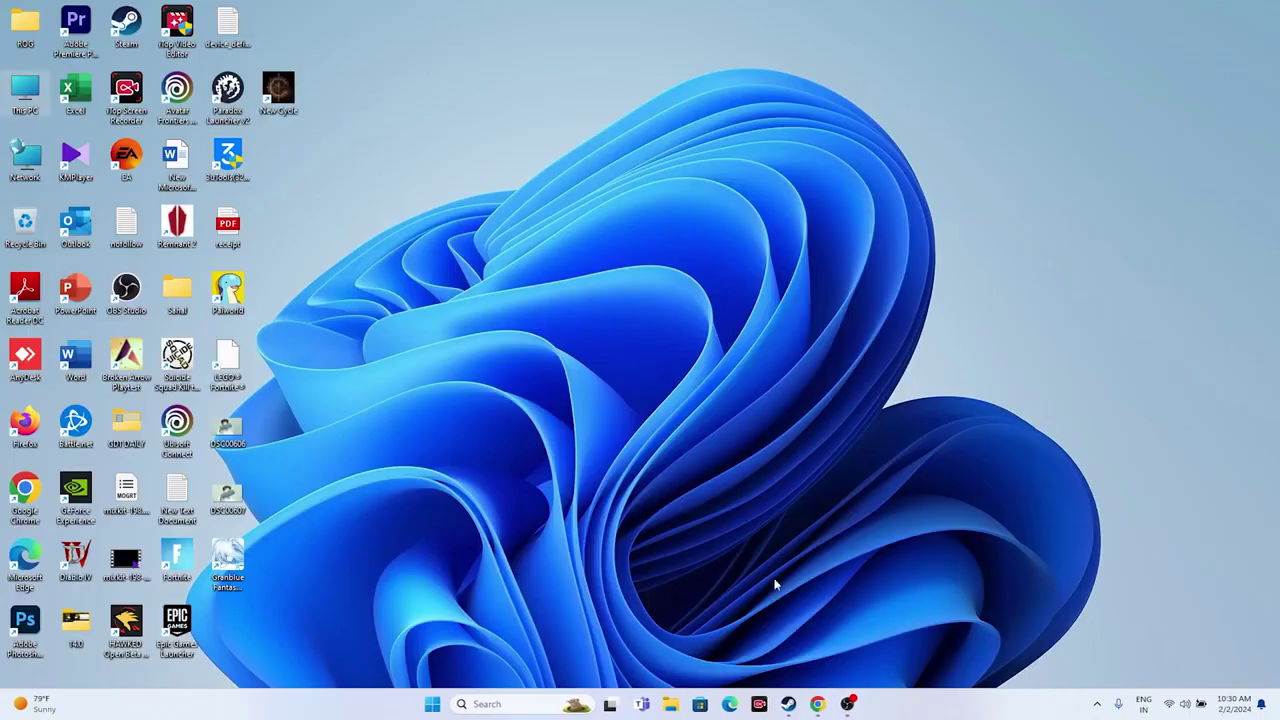
Switch to Chrome, go to the open GeForce Drivers page, and decline its push notifications.
click(790, 706)
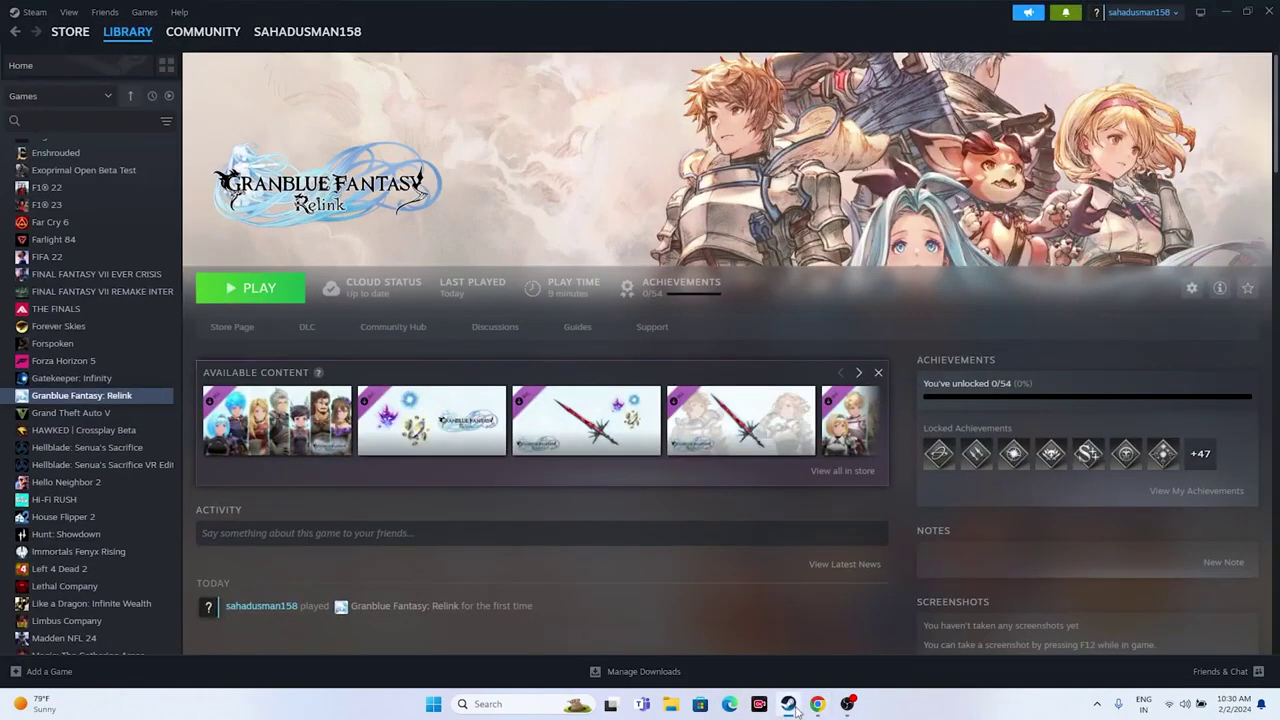
click(817, 704)
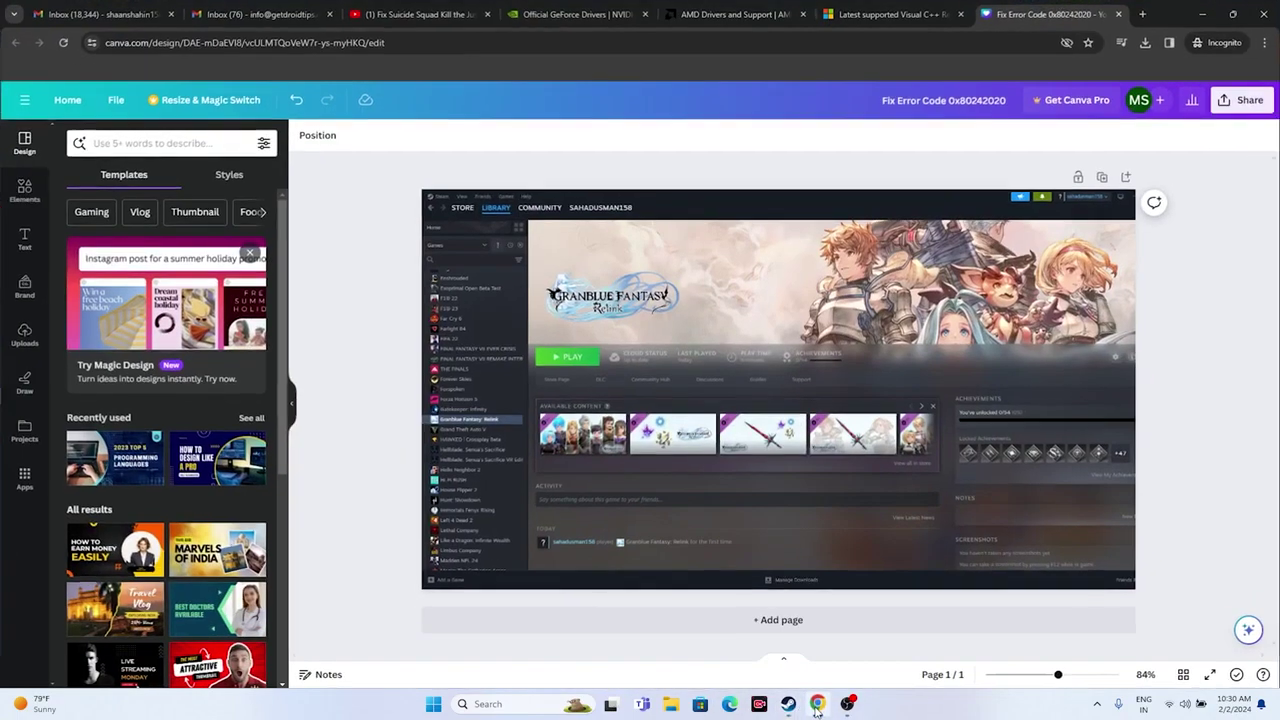
click(566, 10)
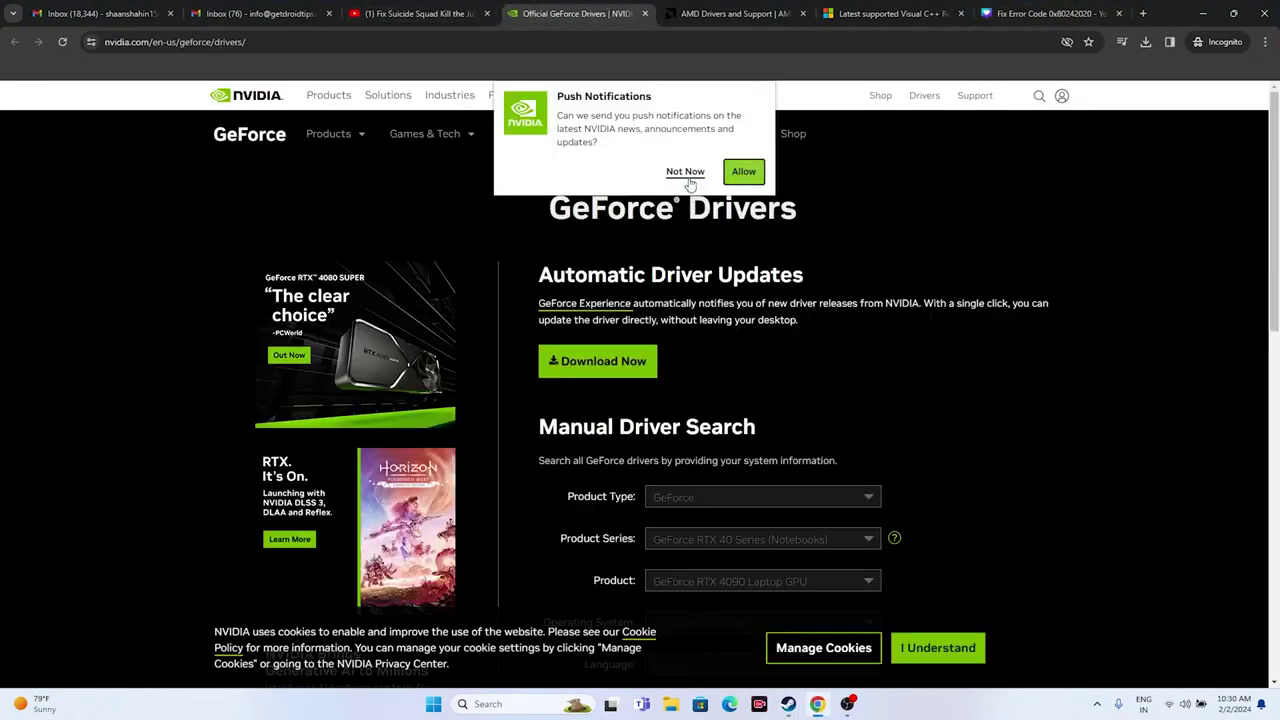
click(682, 172)
click(669, 14)
click(575, 13)
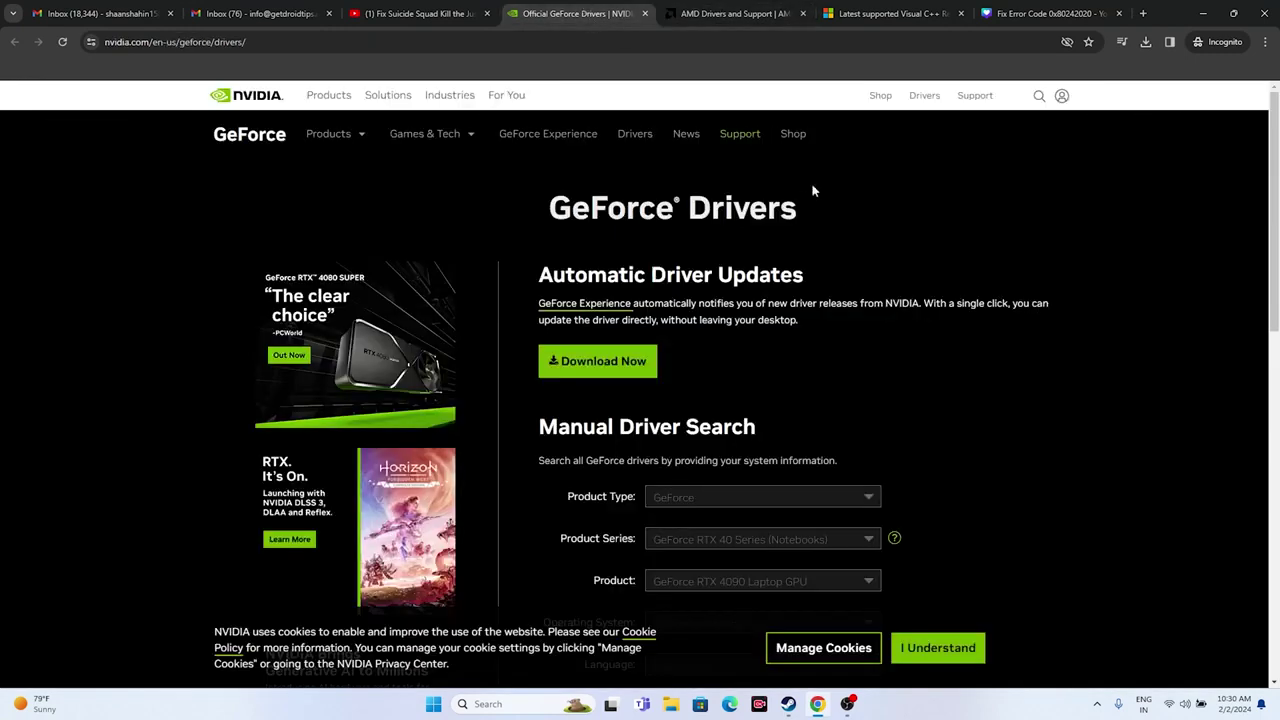
Search for GeForce RTX 4090 Laptop GPU drivers (GeForce RTX 40 Series Notebooks) for Windows 11, English (US), and highlight the newest Game Ready version number.
scroll(1120, 210, down, 3)
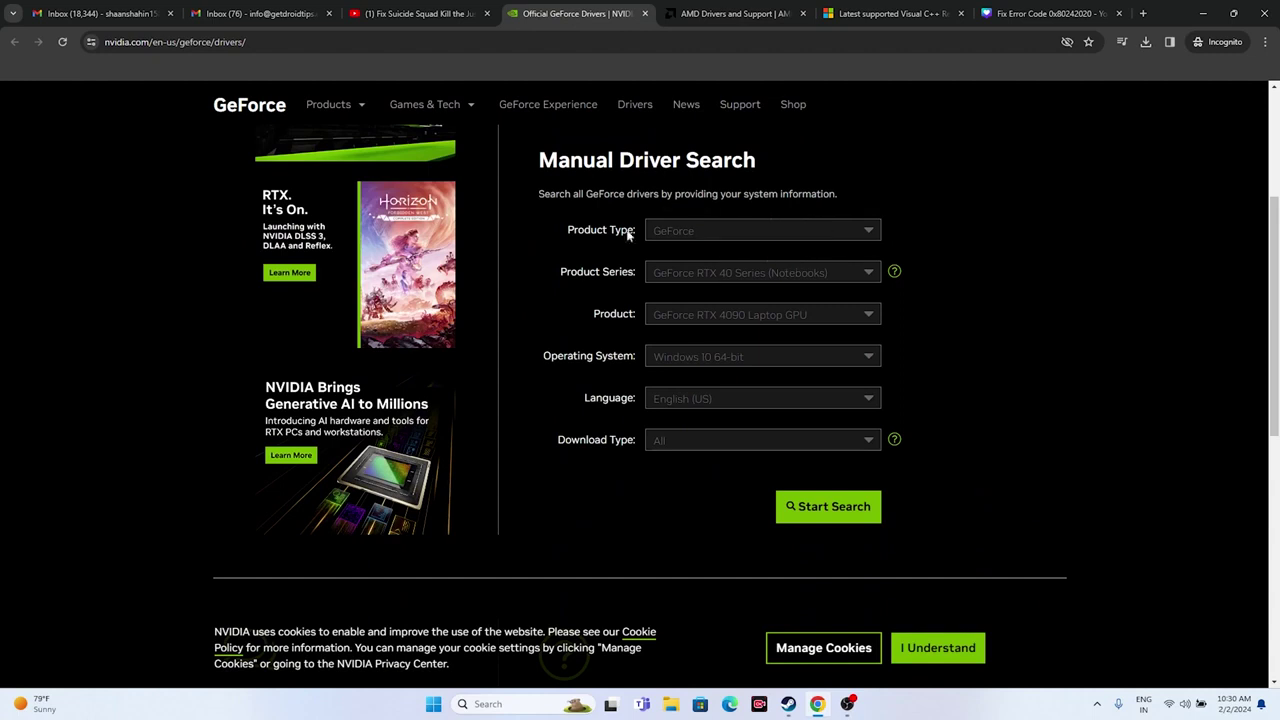
click(668, 232)
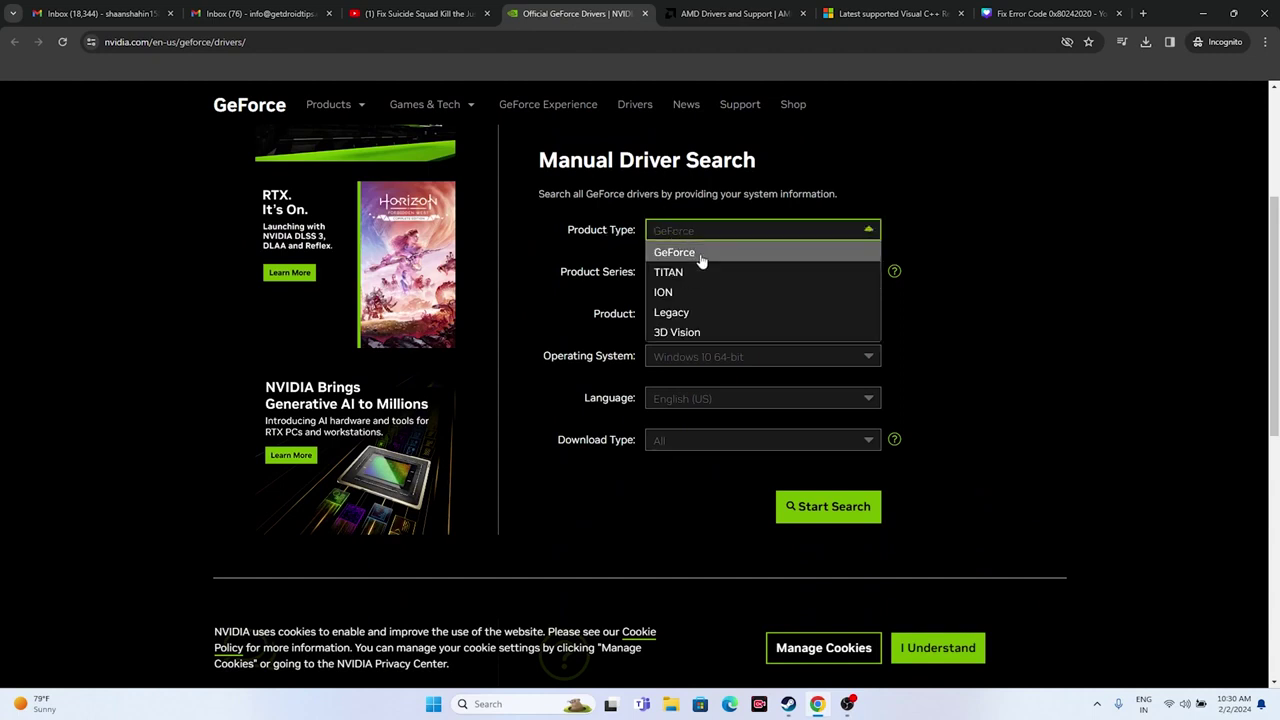
click(702, 255)
click(700, 273)
click(708, 295)
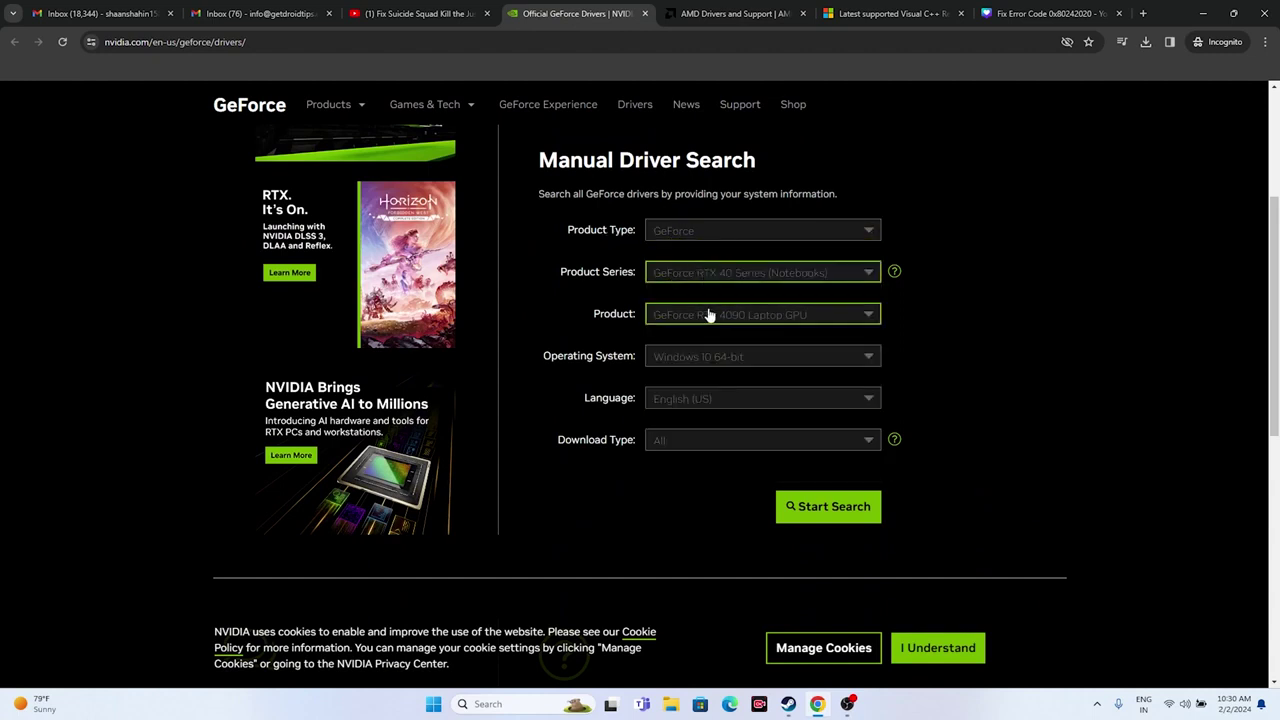
click(708, 314)
click(729, 336)
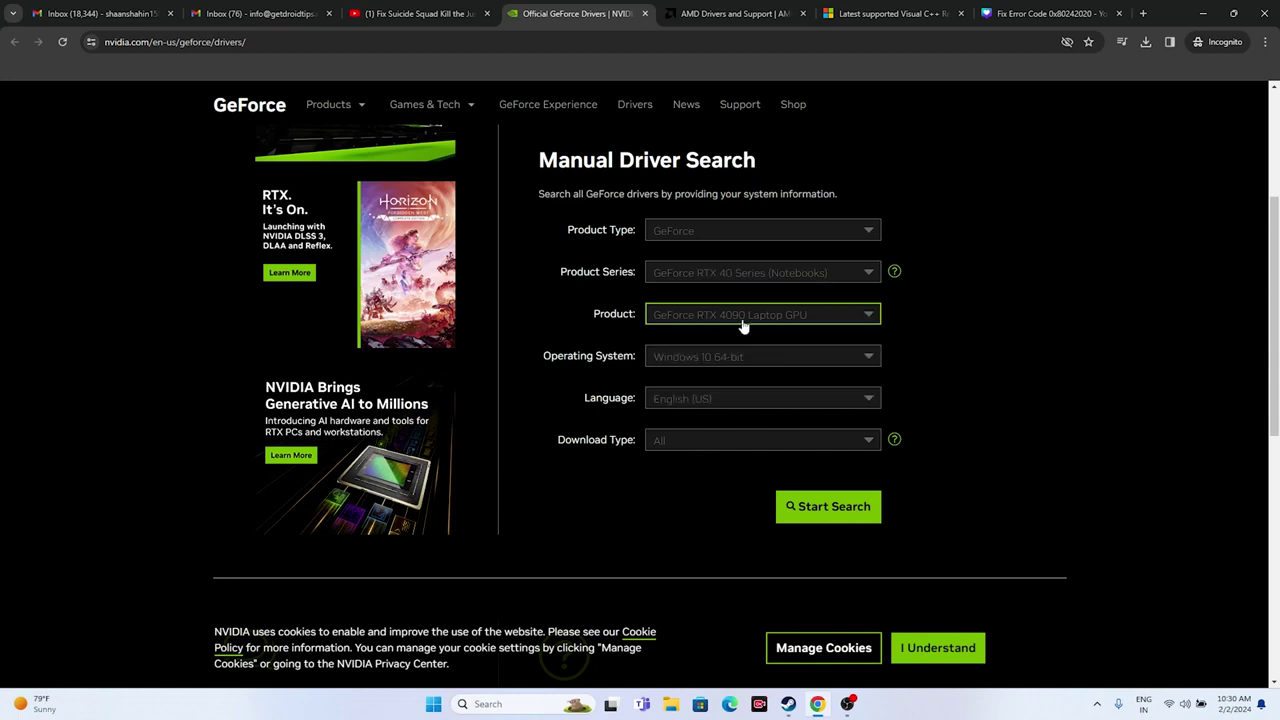
click(733, 350)
click(735, 402)
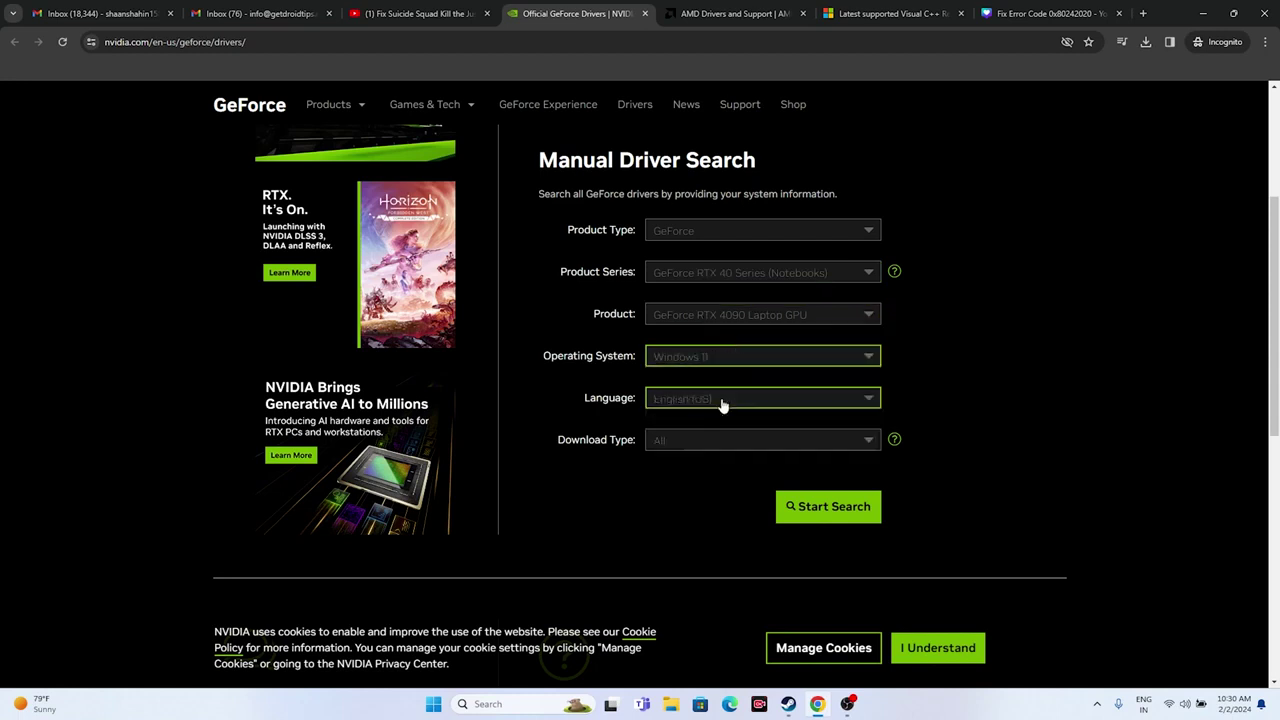
click(828, 506)
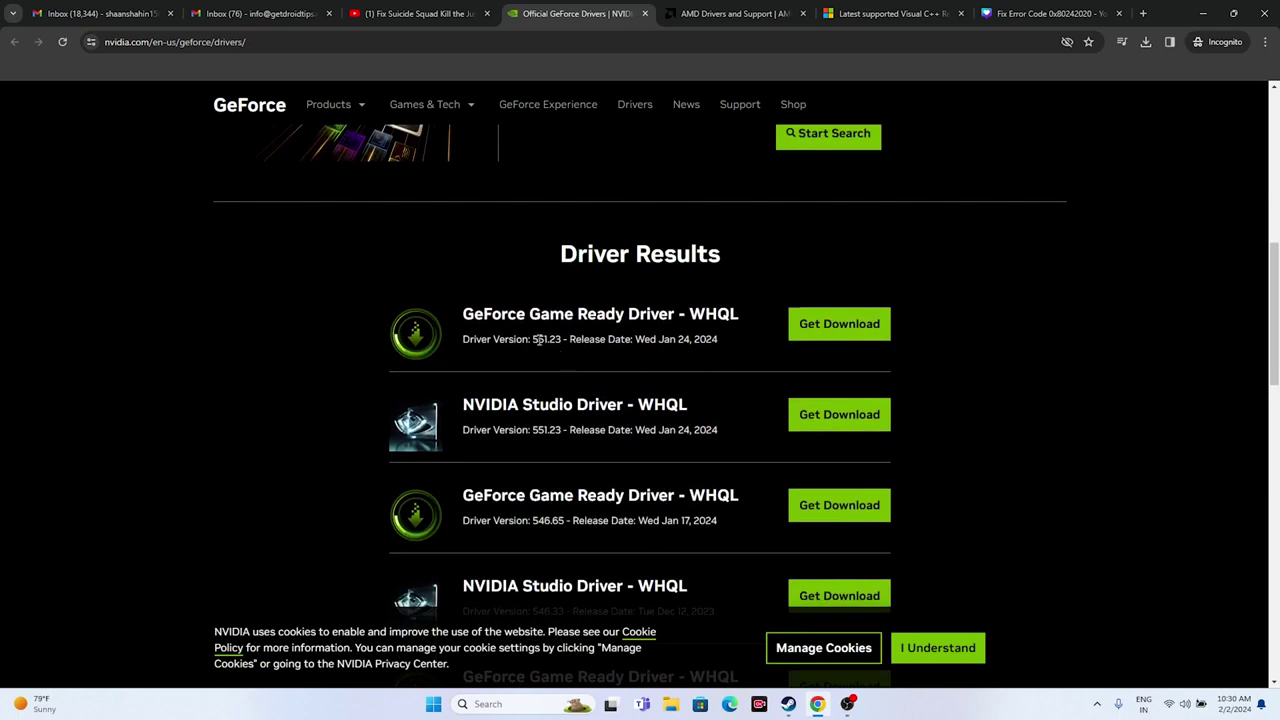
drag(534, 339, 561, 339)
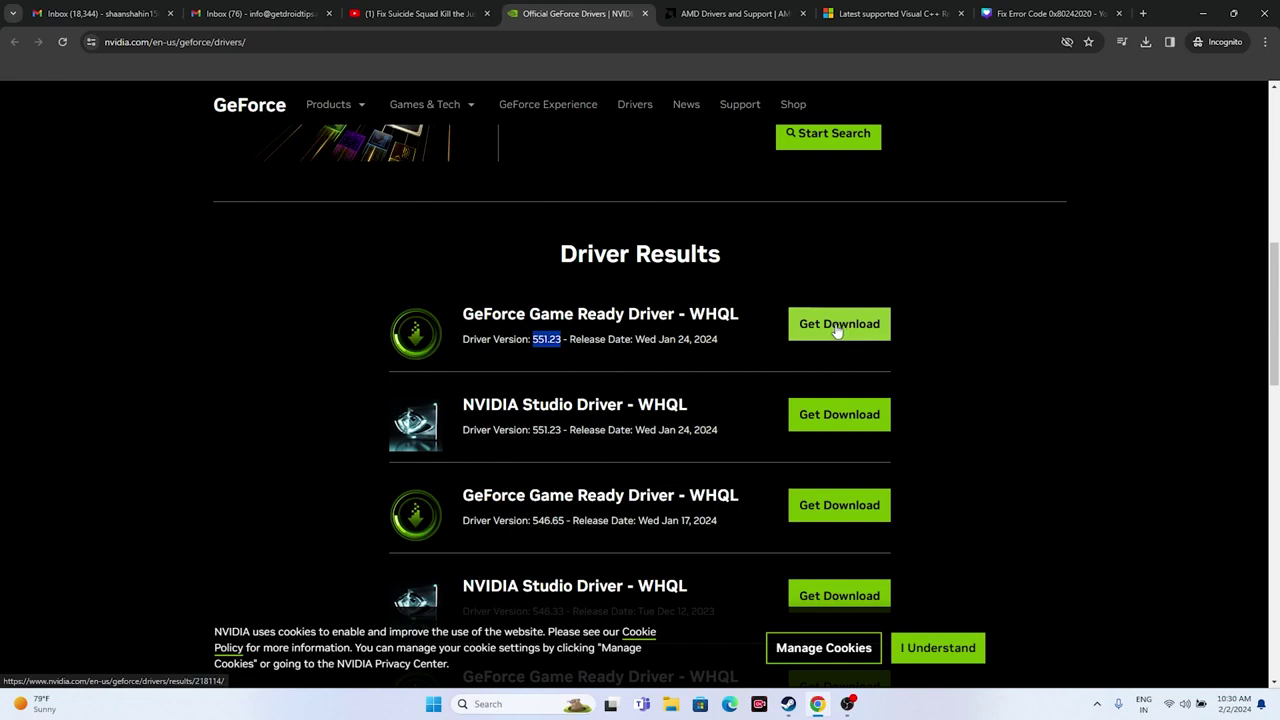
Go to the open AMD Drivers and Support page and find the drivers for the AMD Radeon RX 7600S under Graphics, RX 7000S Series.
click(737, 13)
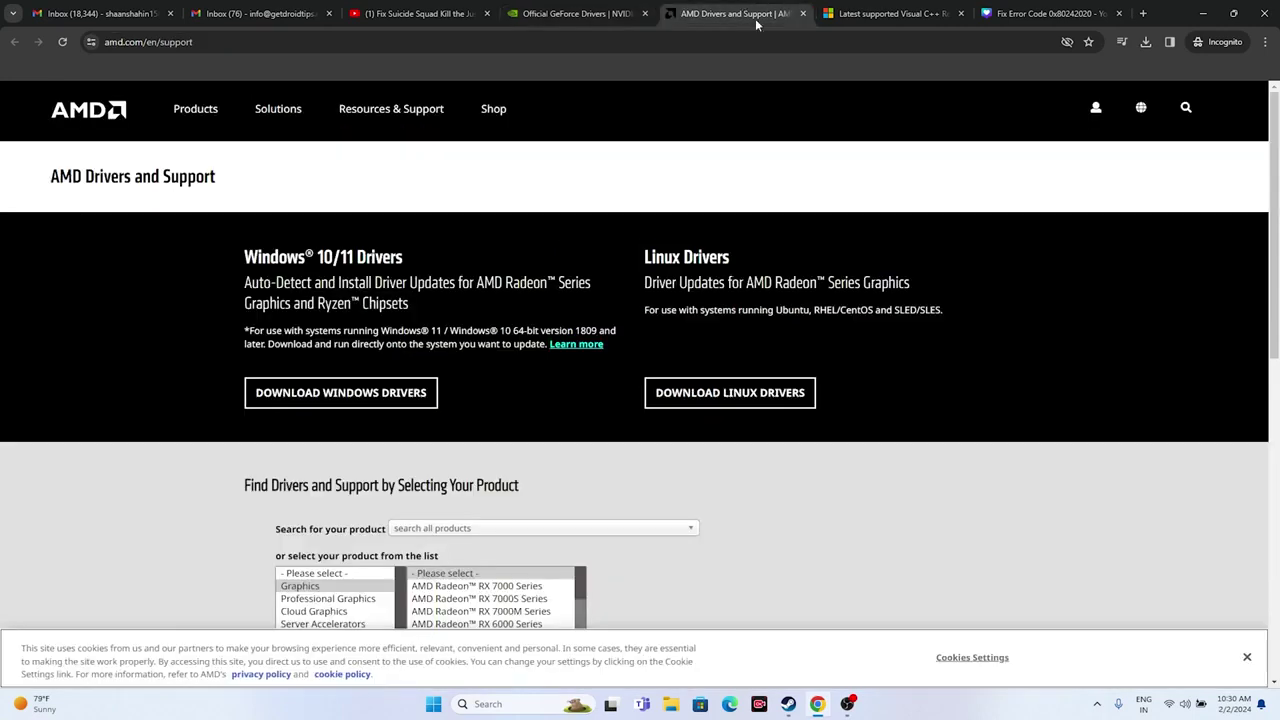
scroll(357, 391, down, 2)
click(357, 388)
click(455, 399)
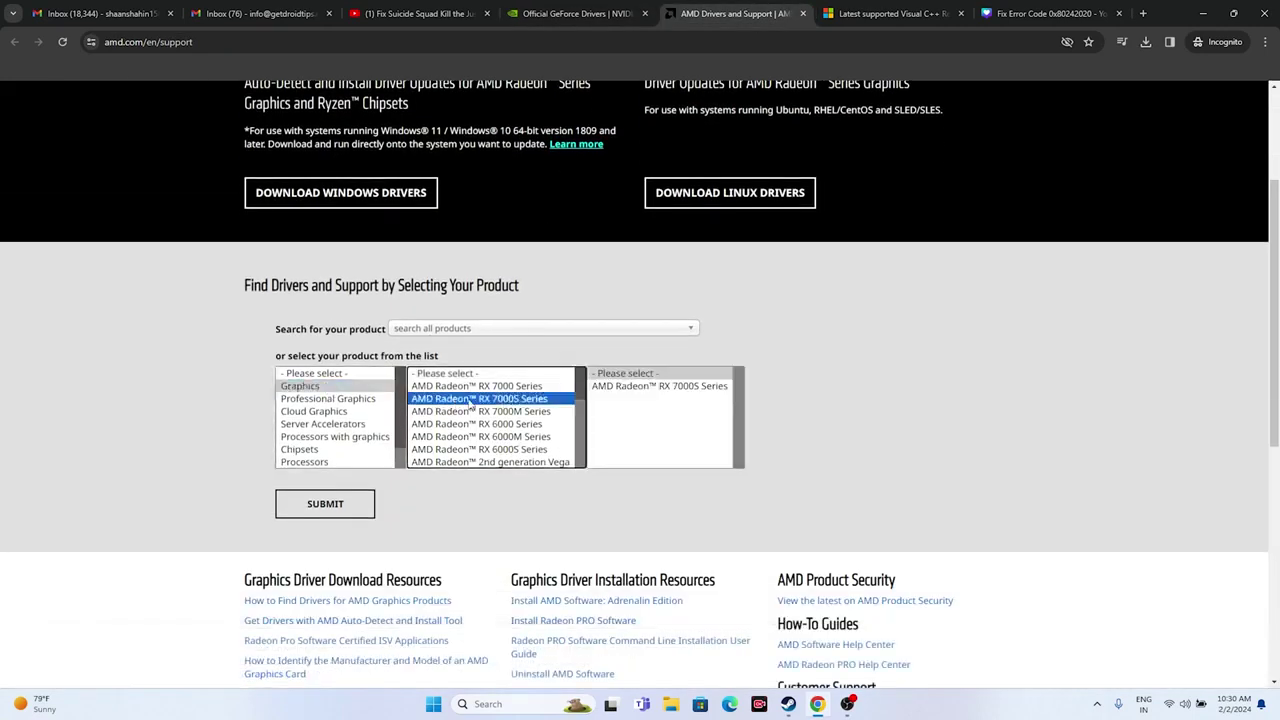
click(625, 386)
click(778, 399)
click(297, 507)
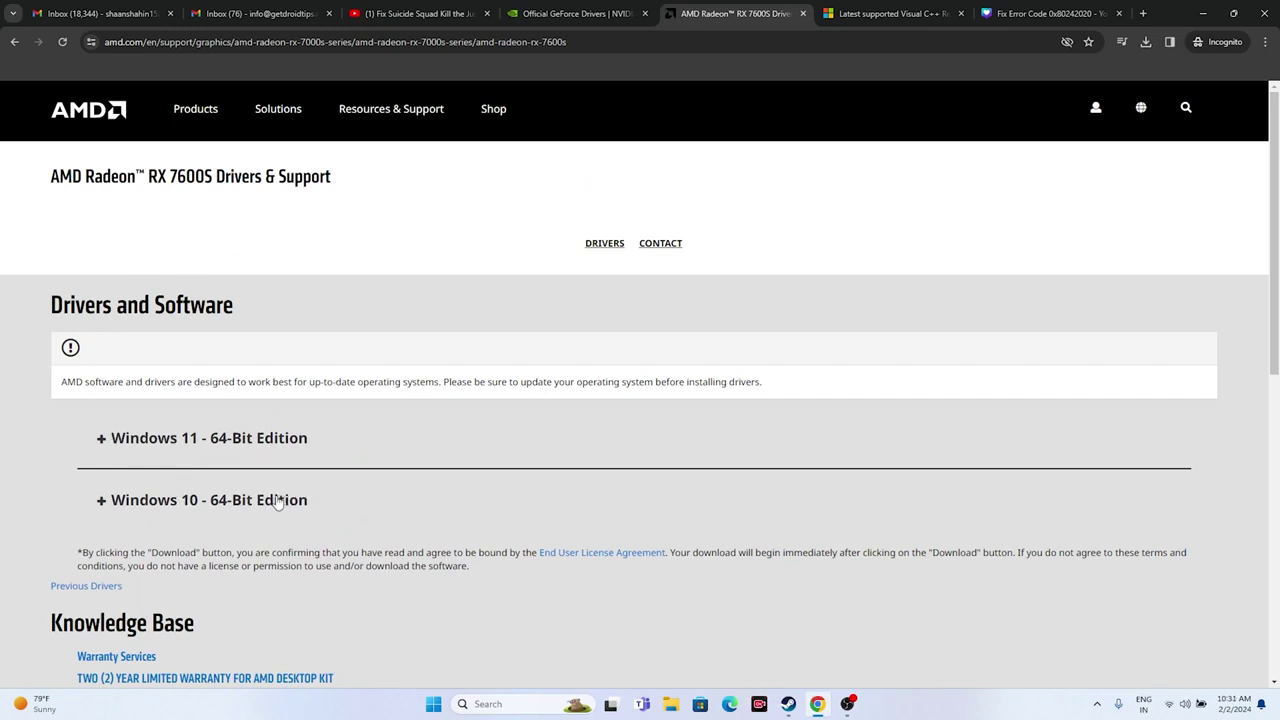
Go to the open Microsoft Visual C++ Redistributable page, highlight its title, and look over the X86 and X64 download links.
click(845, 9)
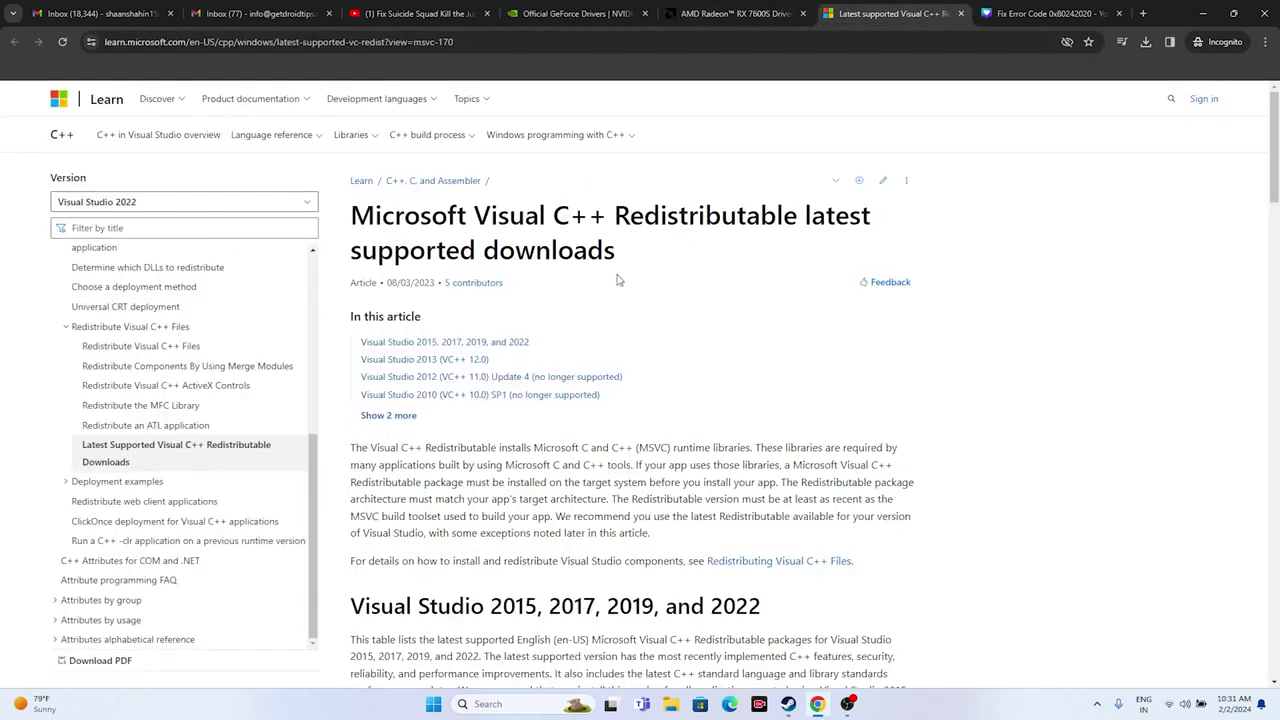
drag(619, 258, 356, 212)
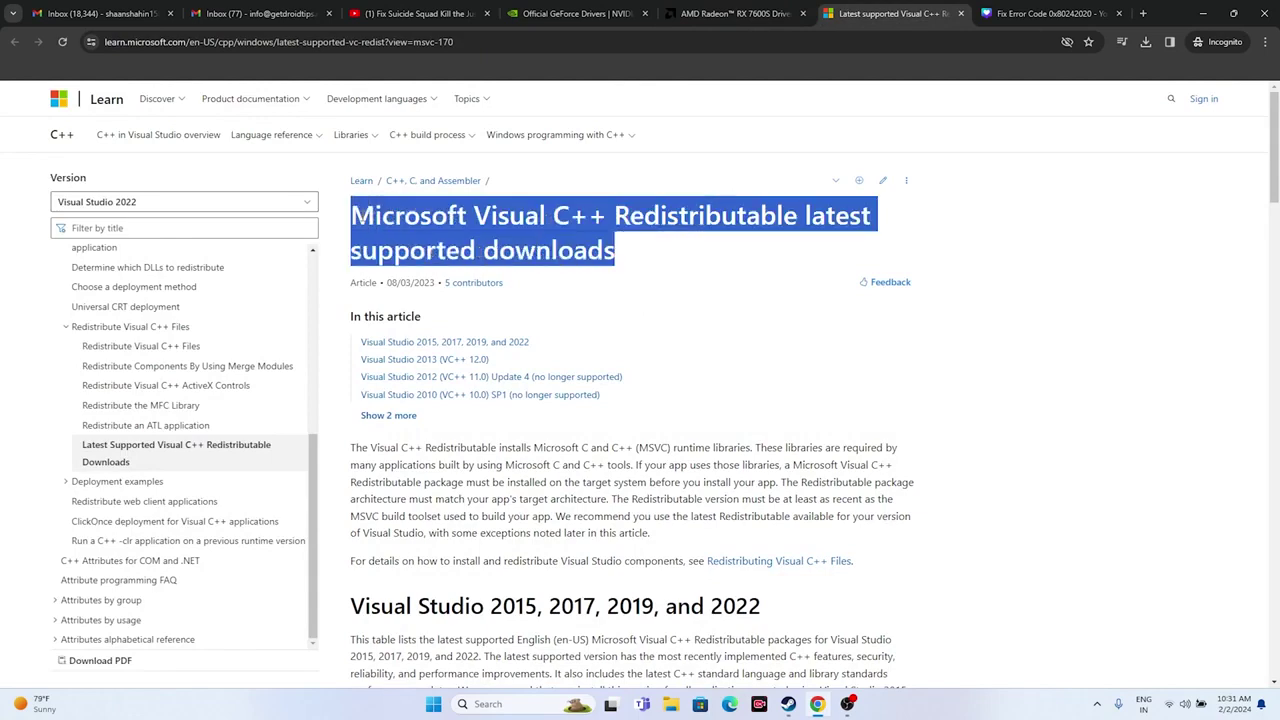
click(641, 268)
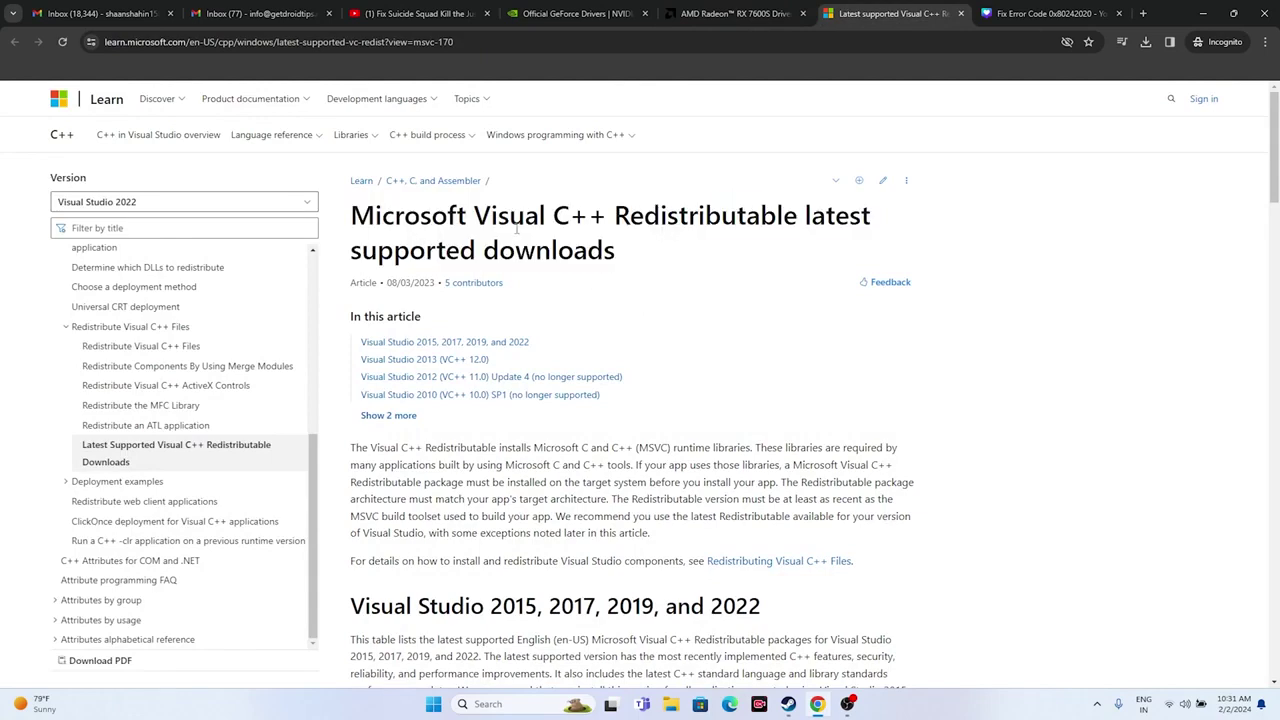
scroll(646, 228, down, 5)
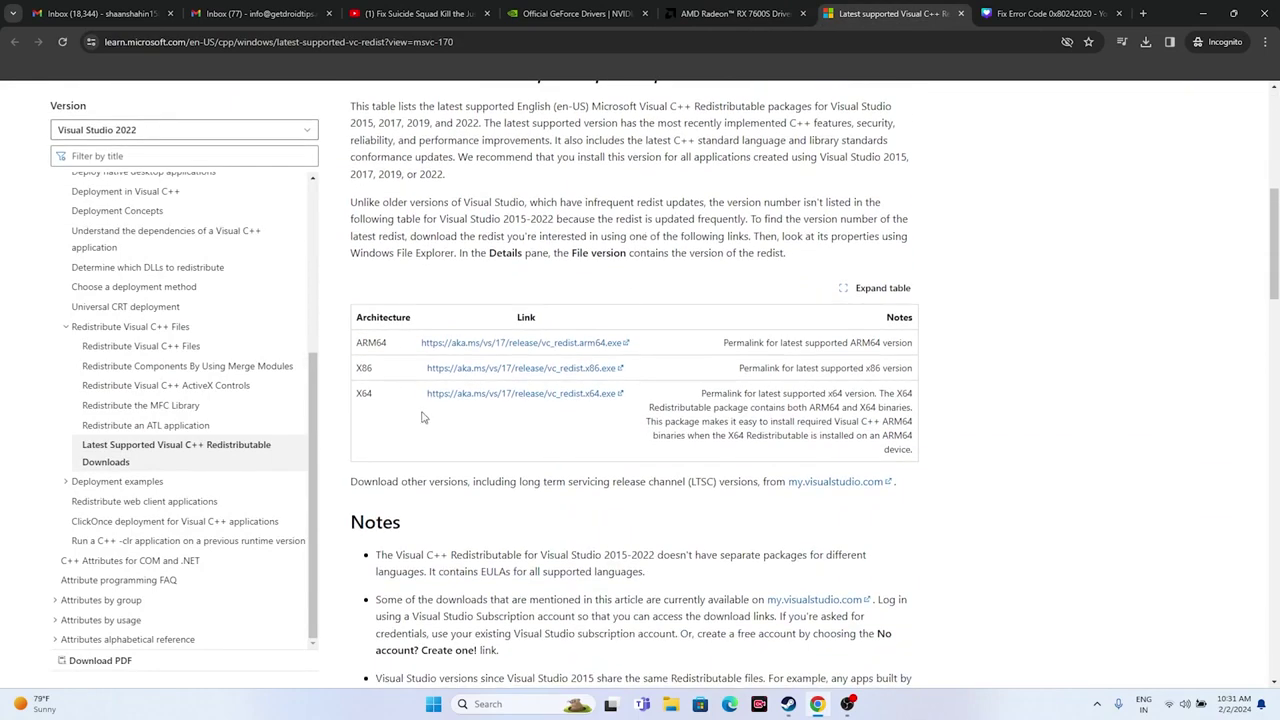
drag(358, 393, 388, 372)
click(485, 455)
Minimize Chrome to return to Steam, view the Uninstall option for Granblue Fantasy: Relink, and dismiss it without uninstalling.
click(1202, 15)
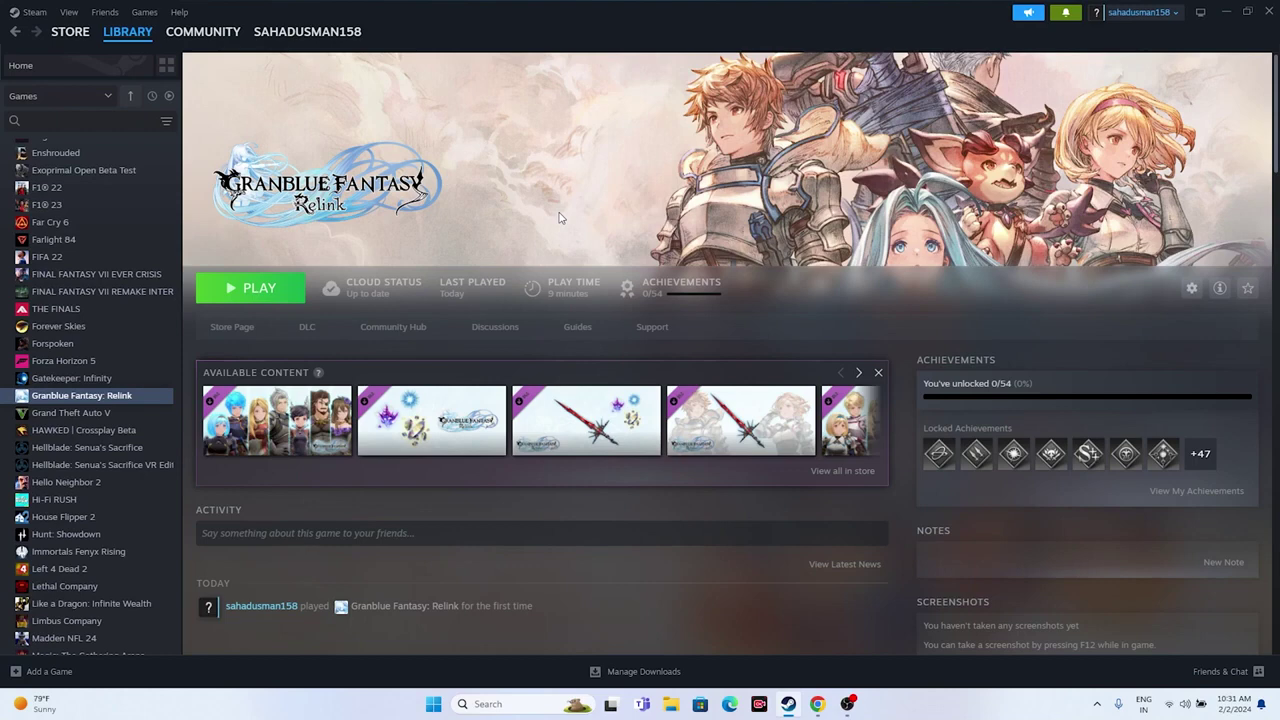
right_click(85, 398)
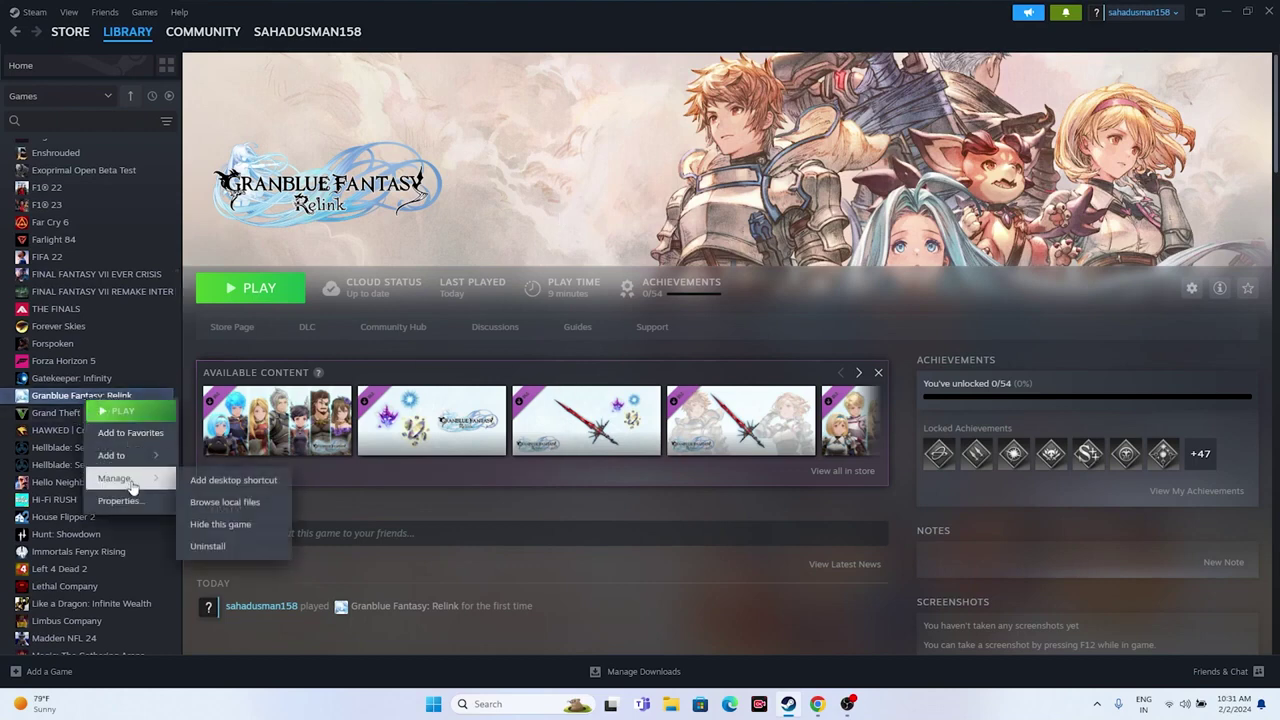
mouse_move(125, 478)
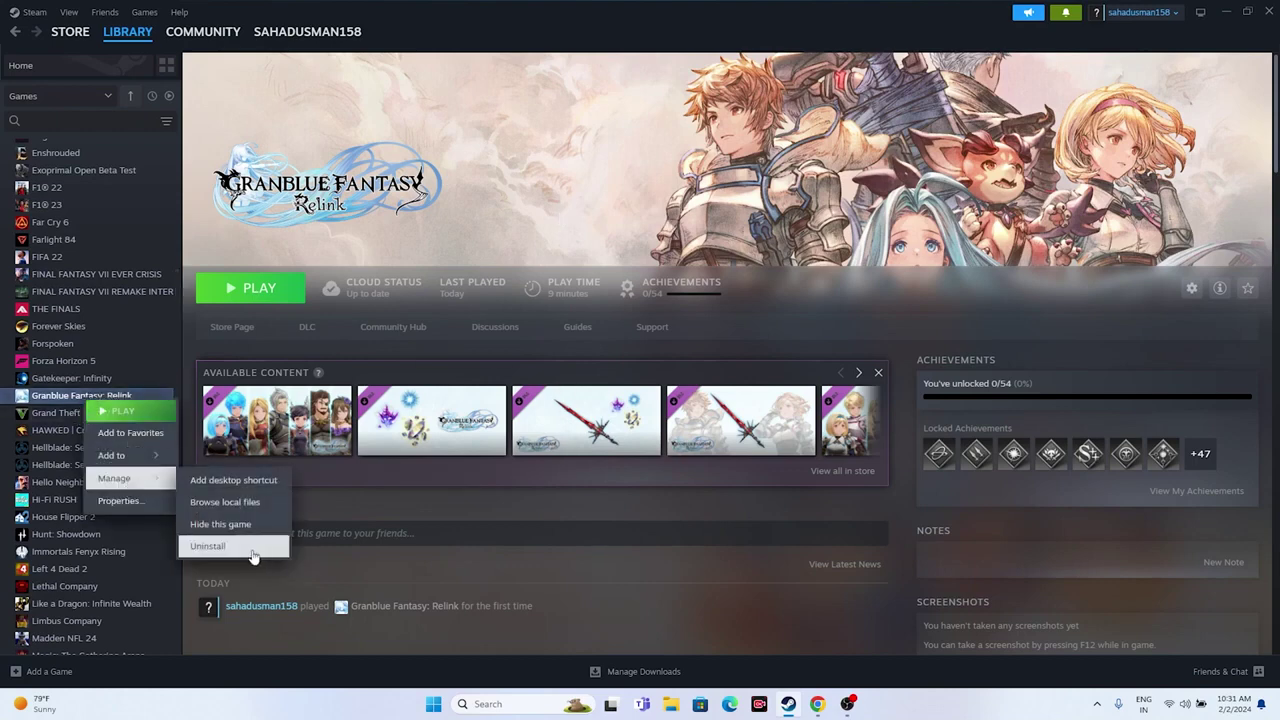
click(455, 565)
Open File Explorer, check the free space on Local Disk (C:) under This PC, and close the window.
click(670, 704)
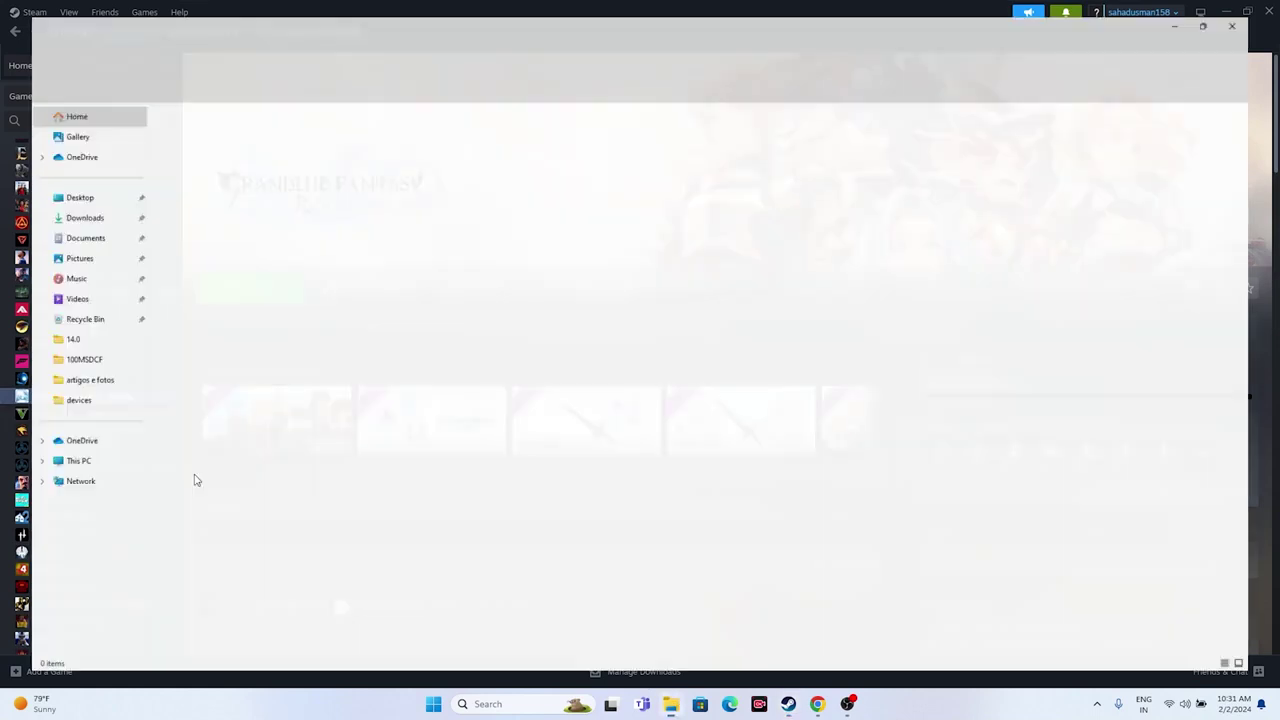
click(87, 466)
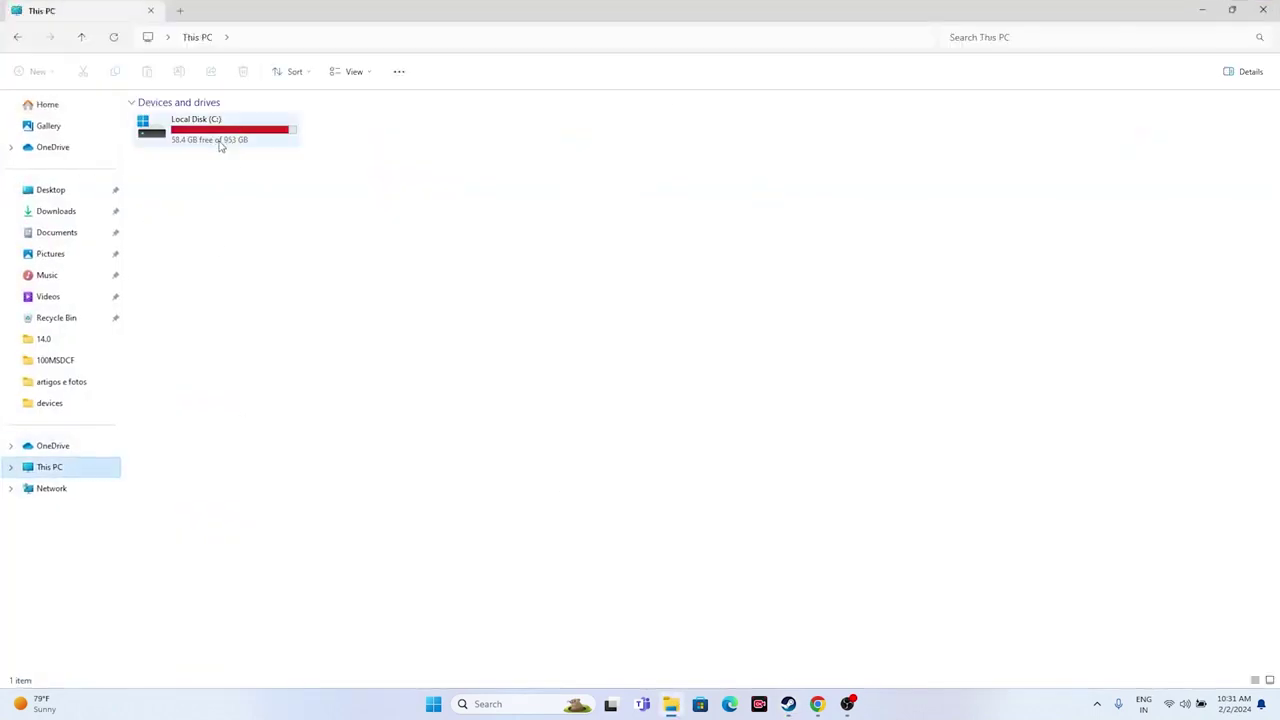
mouse_move(221, 146)
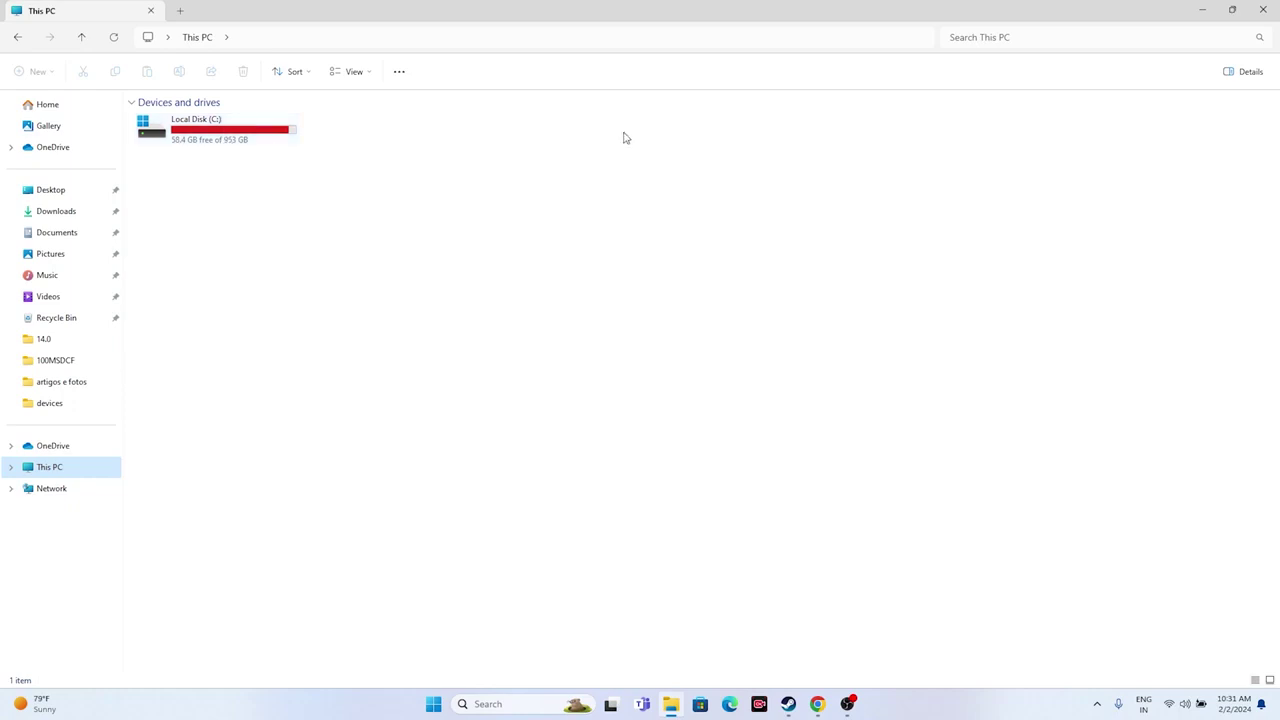
click(1262, 10)
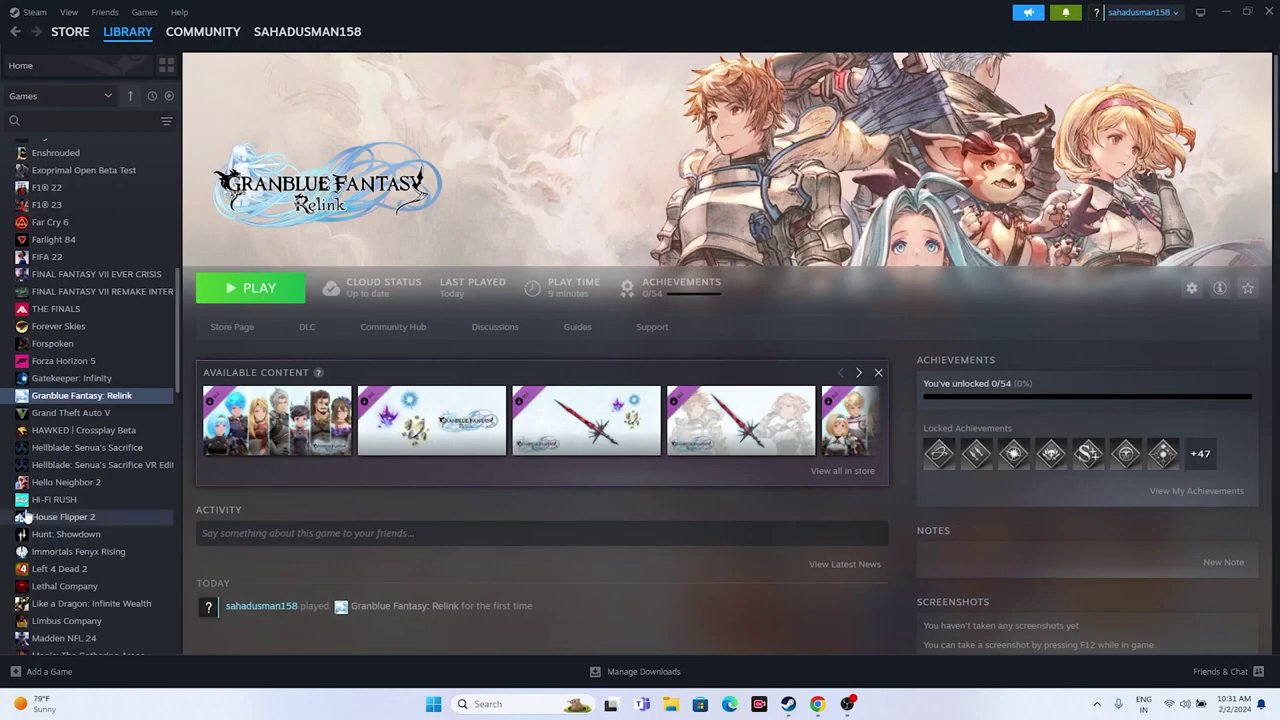
Verify the integrity of the installed game files for Granblue Fantasy: Relink and close its properties.
right_click(112, 396)
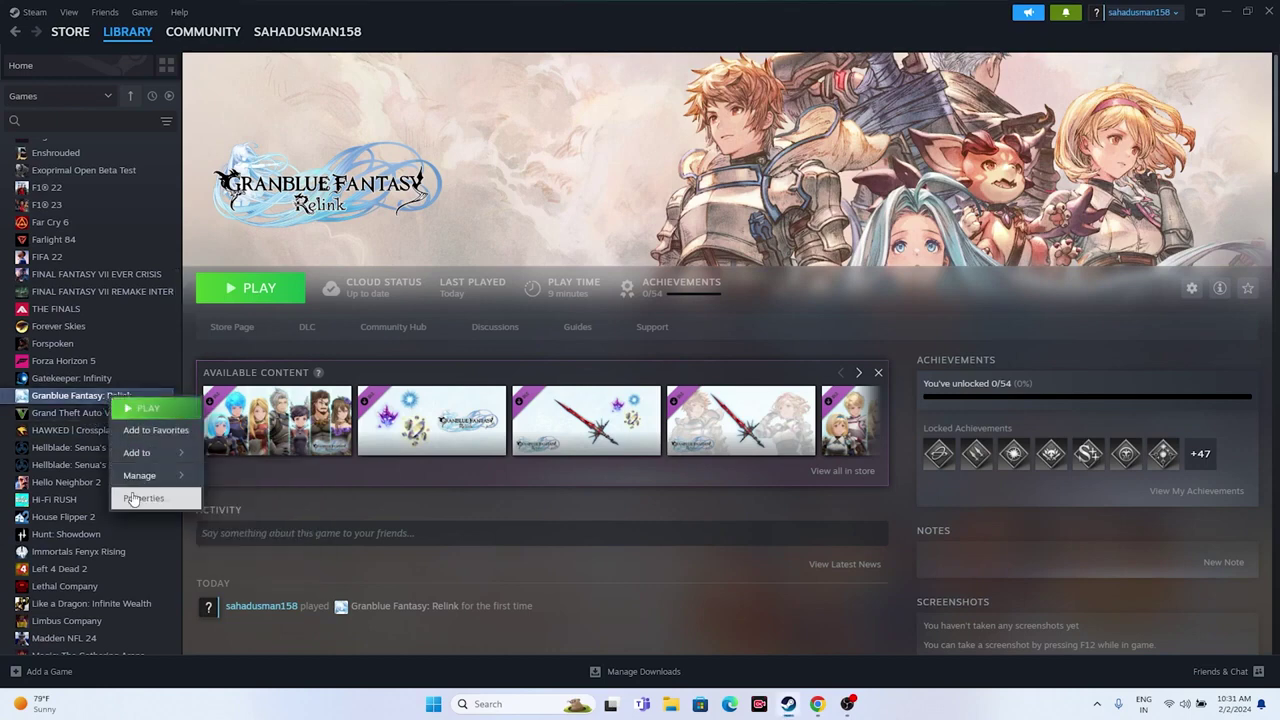
click(143, 498)
click(432, 283)
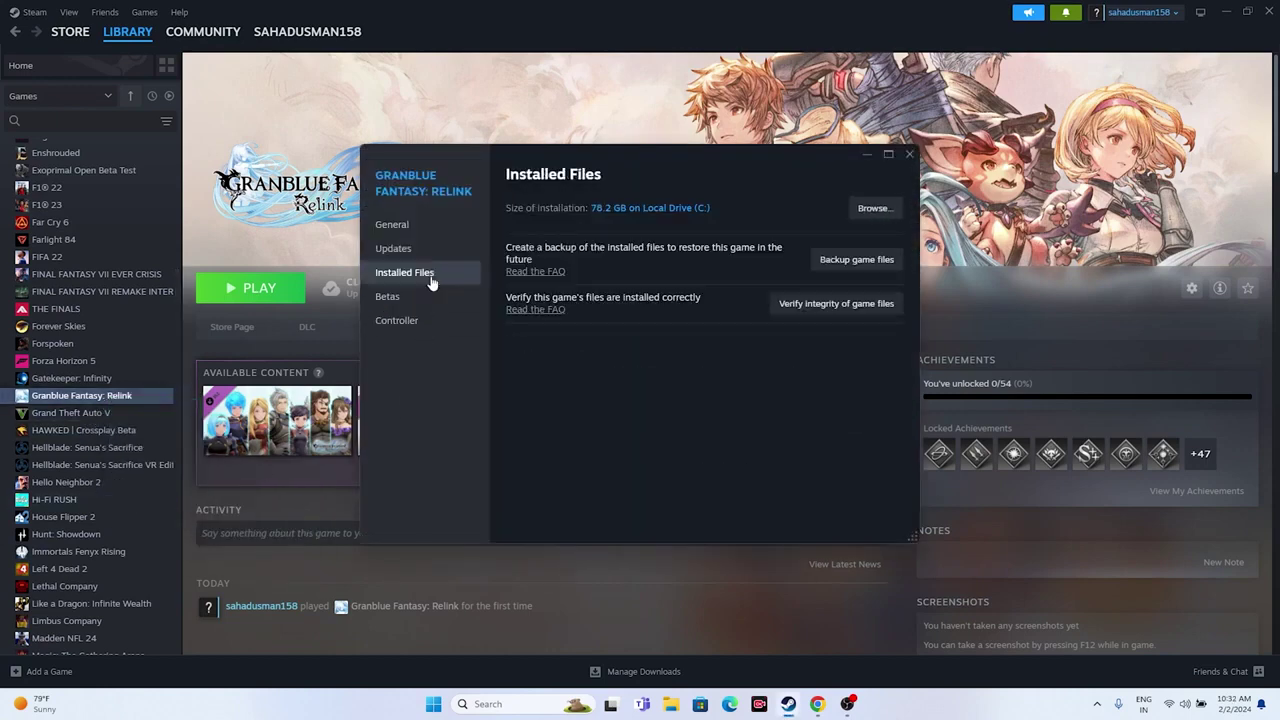
click(834, 303)
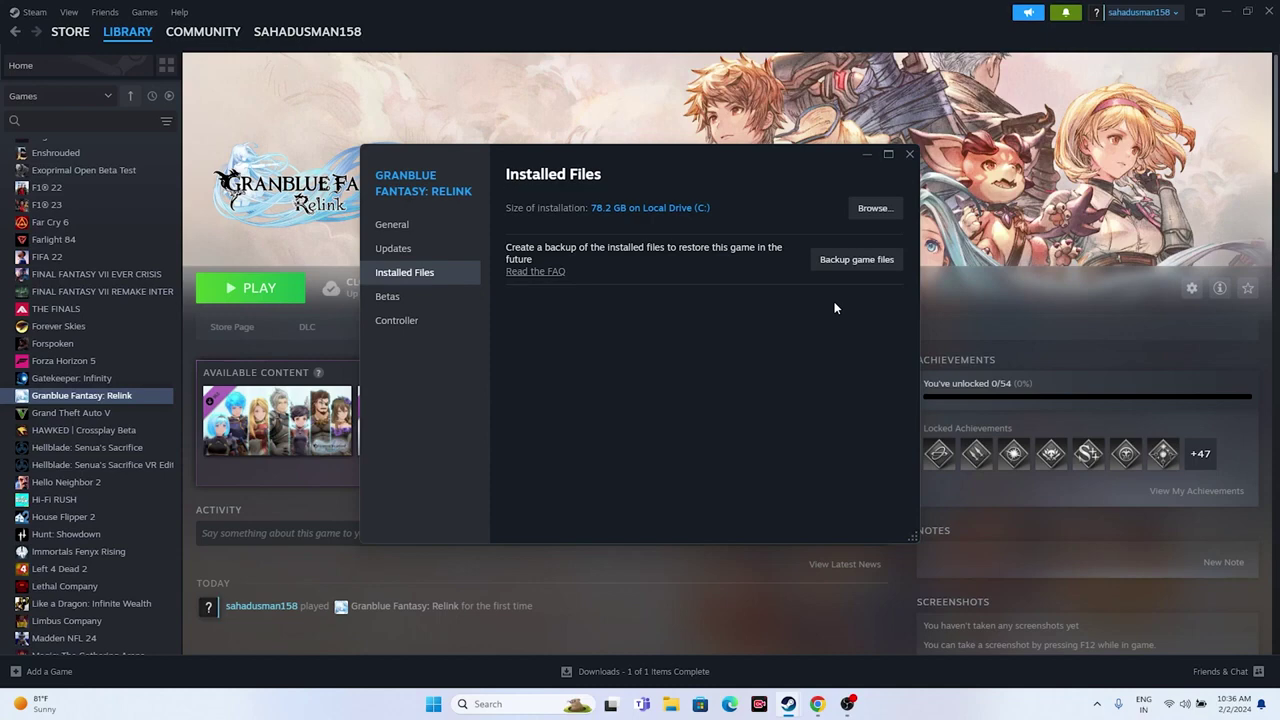
click(909, 154)
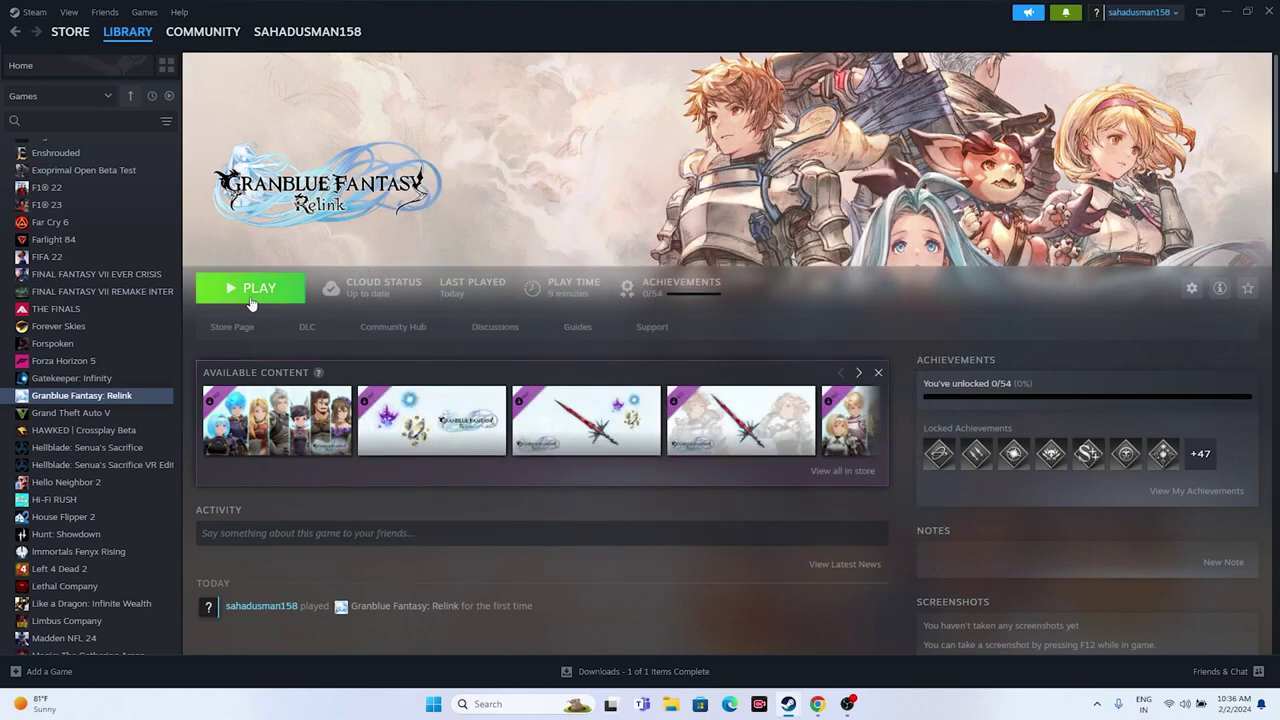